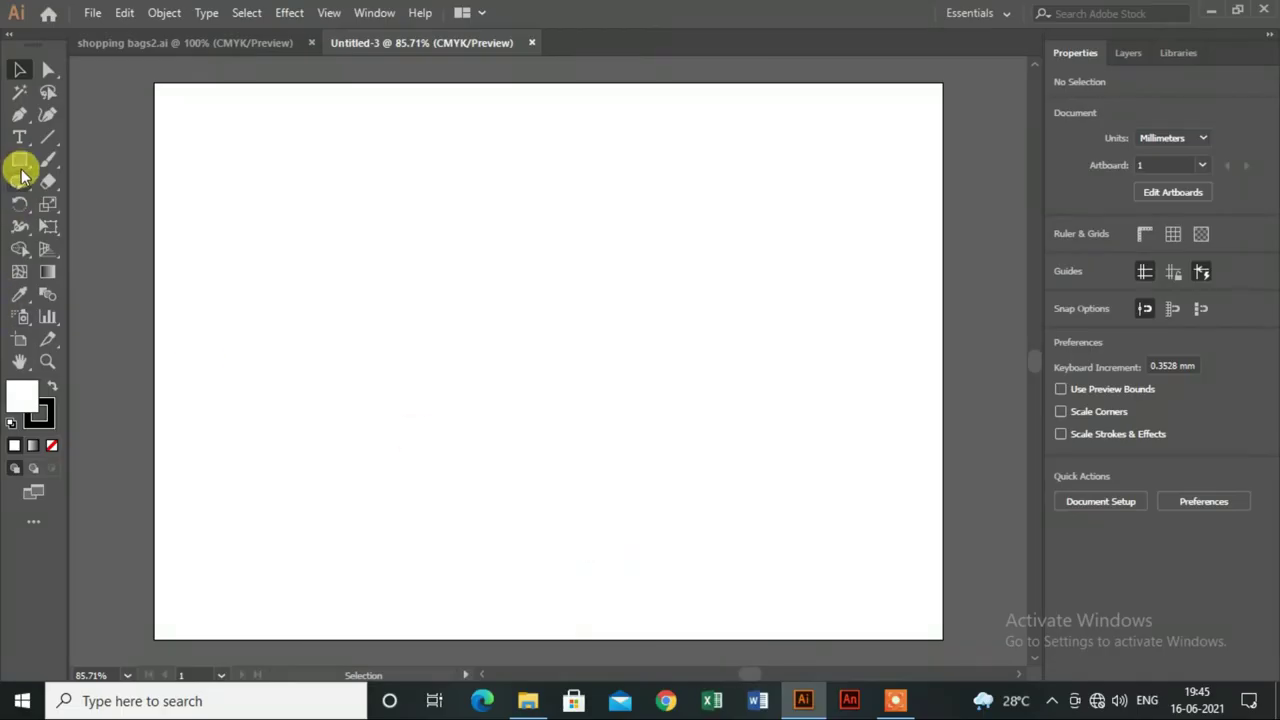
# Draw a rectangle near the centre of the artboard
pyautogui.click(19, 159)
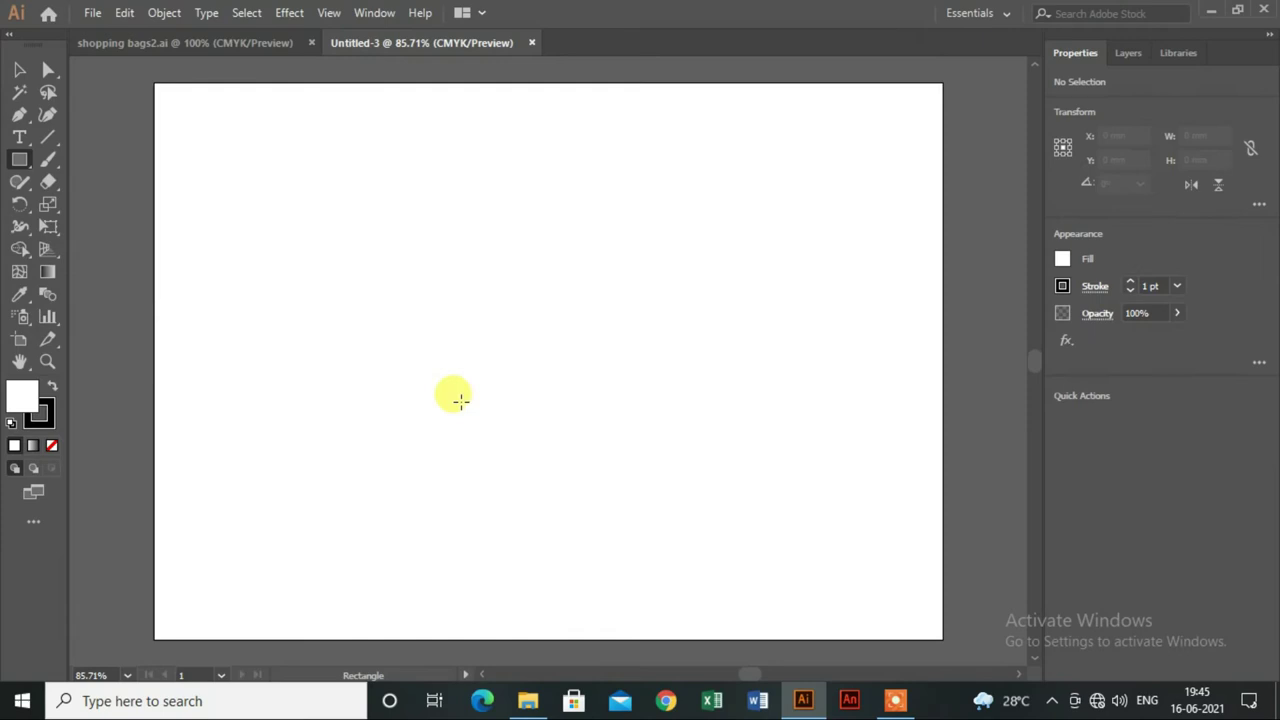
pyautogui.moveTo(396, 231)
pyautogui.mouseDown()
pyautogui.moveTo(617, 397)
pyautogui.moveTo(687, 430)
pyautogui.mouseUp()
pyautogui.click(20, 71)
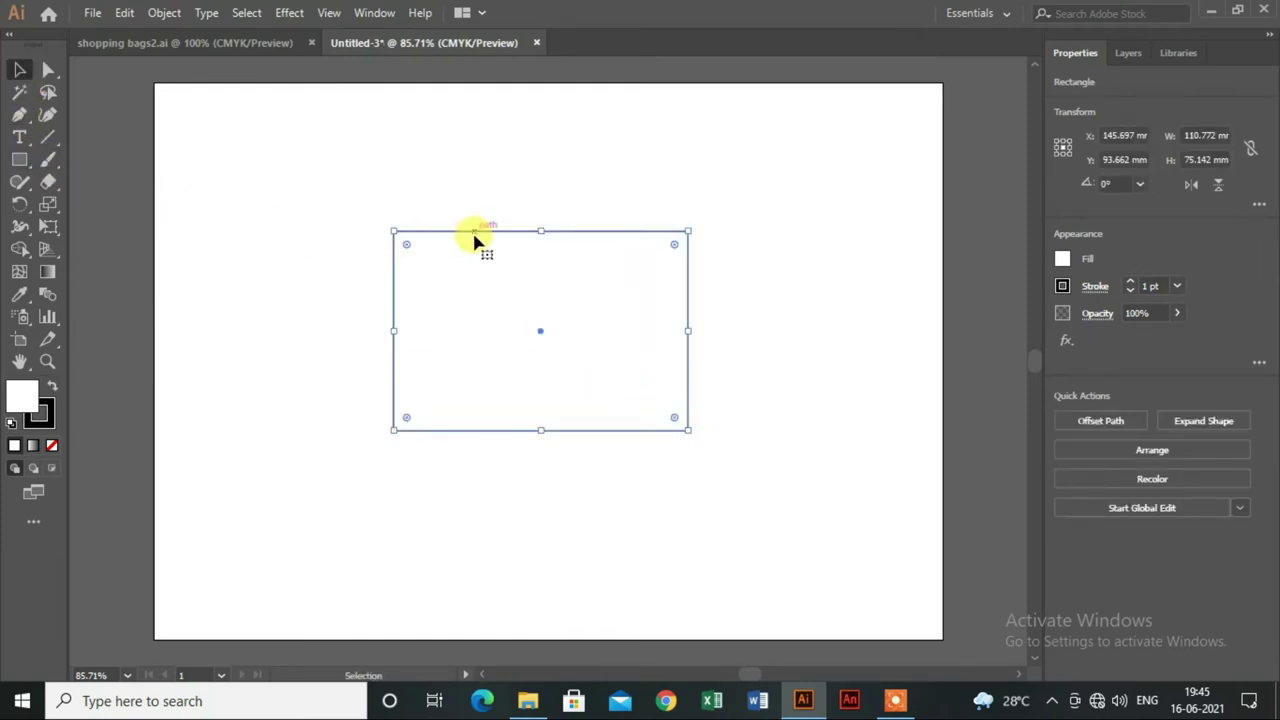
# Give the rectangle no fill and a 4 pt black outline
pyautogui.click(1061, 262)
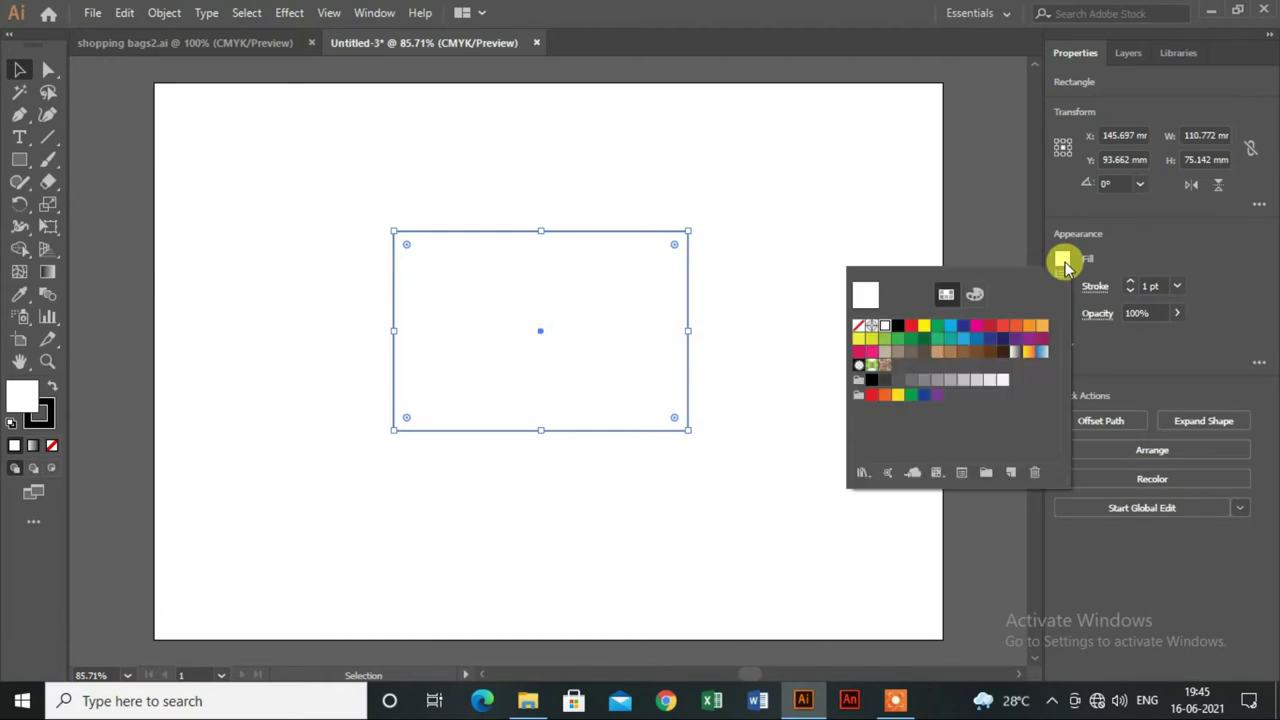
pyautogui.click(860, 333)
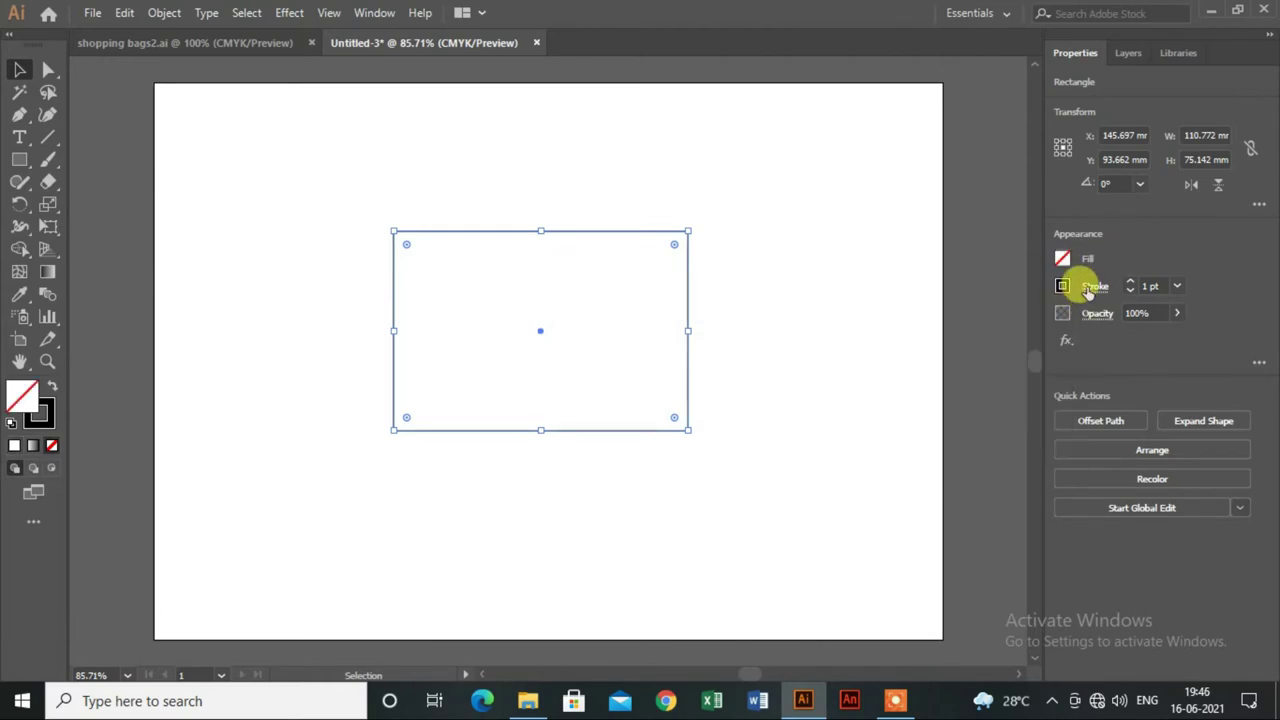
pyautogui.click(1177, 286)
pyautogui.click(1194, 374)
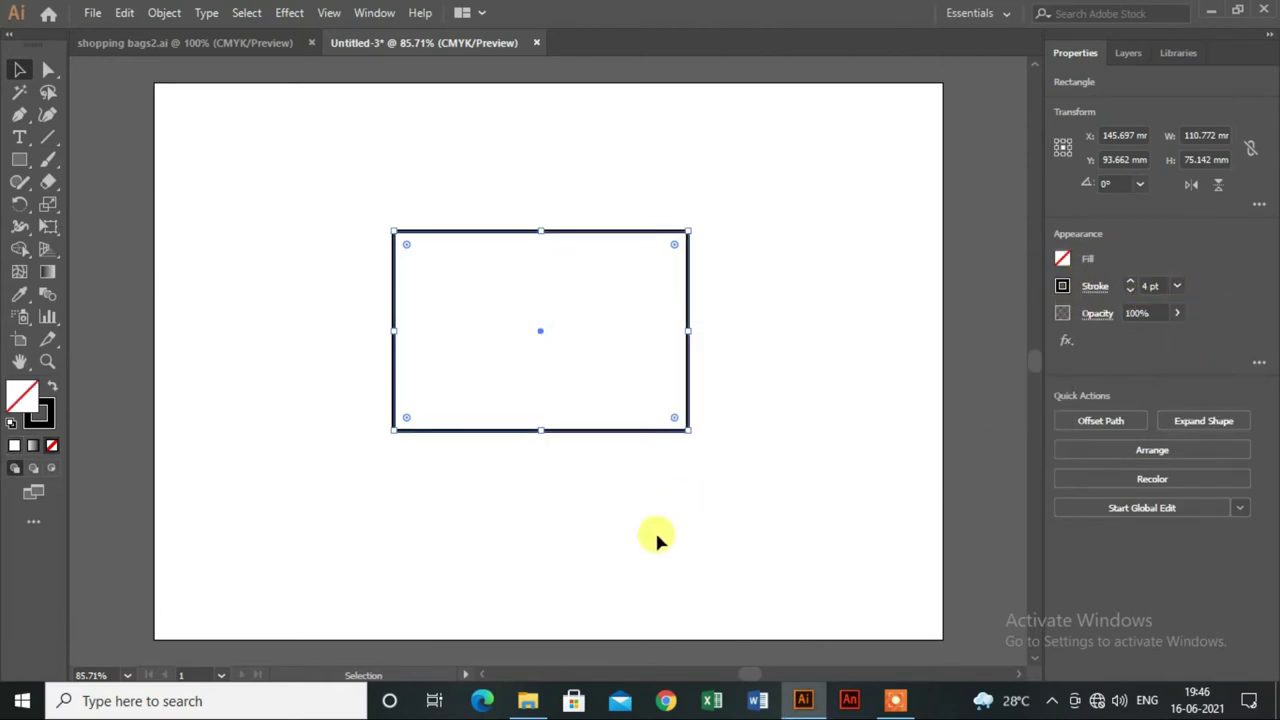
pyautogui.click(577, 548)
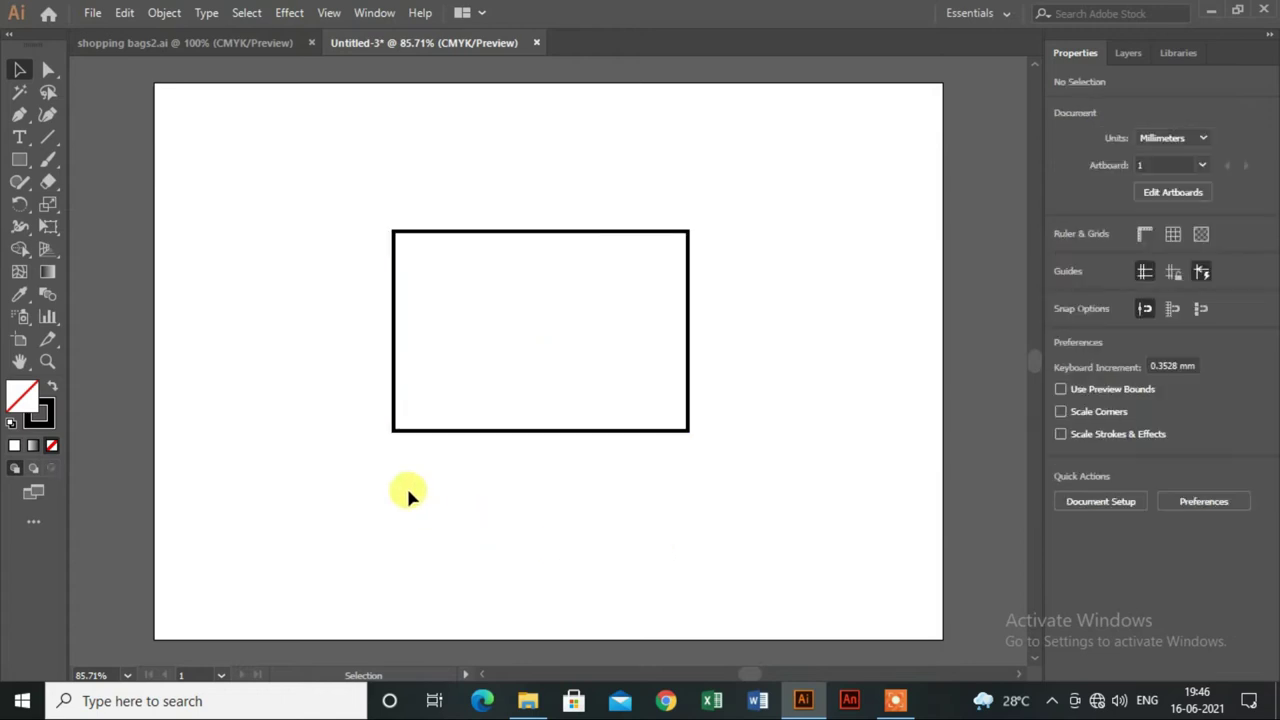
pyautogui.click(47, 137)
# Draw a vertical line through the rectangle and duplicate it into evenly spaced copies with Ctrl+D
pyautogui.moveTo(429, 207); pyautogui.dragTo(431, 461)
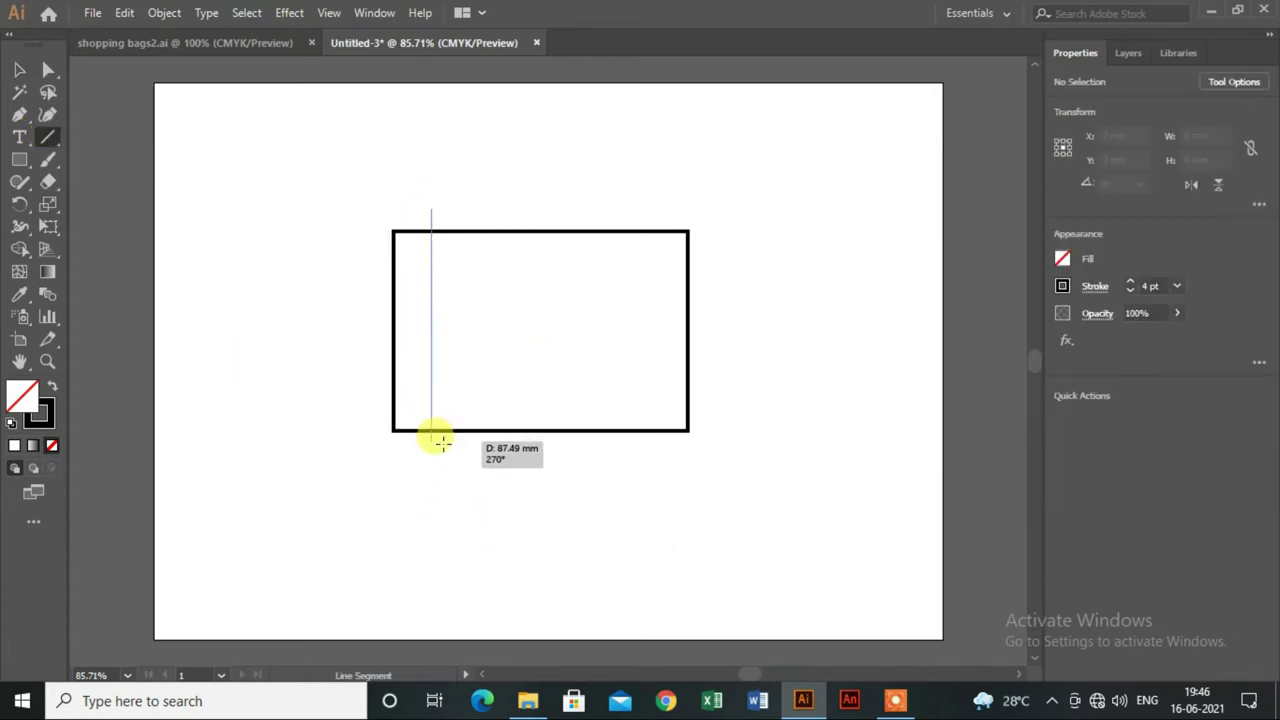
pyautogui.click(20, 70)
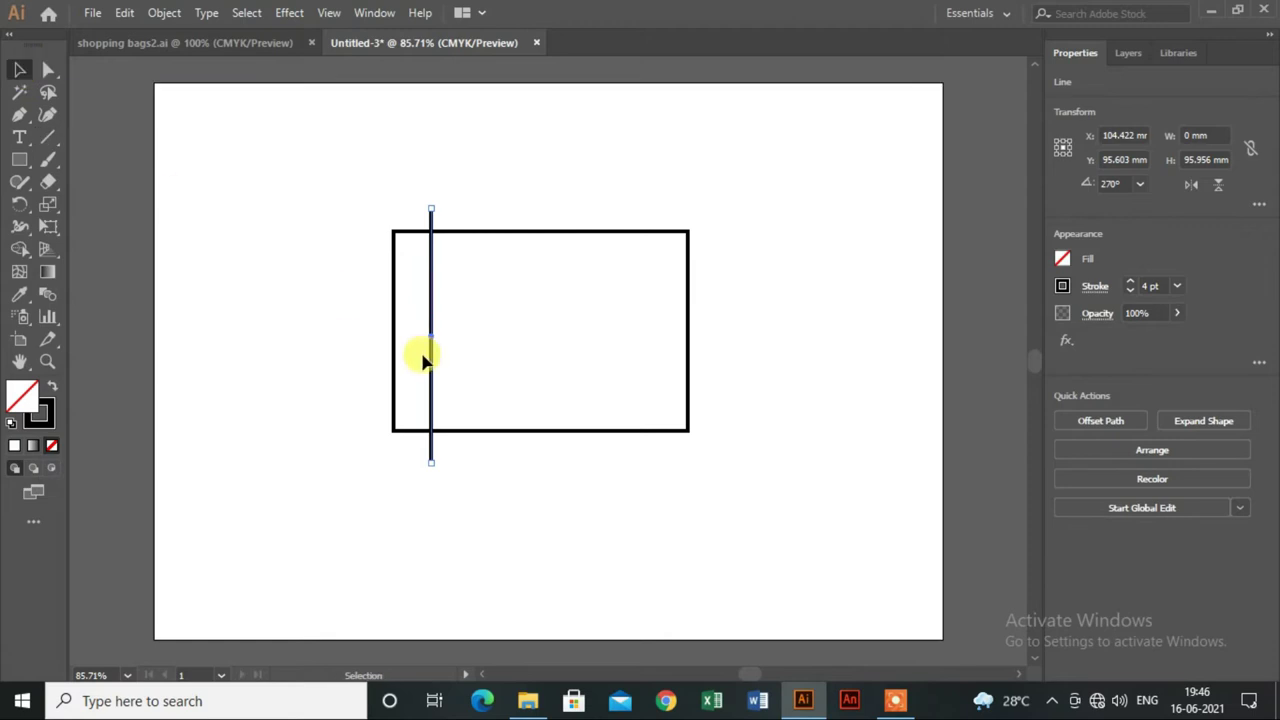
pyautogui.moveTo(433, 355); pyautogui.dragTo(477, 351)
pyautogui.hotkey('ctrl', 'd')
pyautogui.hotkey('ctrl', 'd')
pyautogui.hotkey('ctrl', 'd')
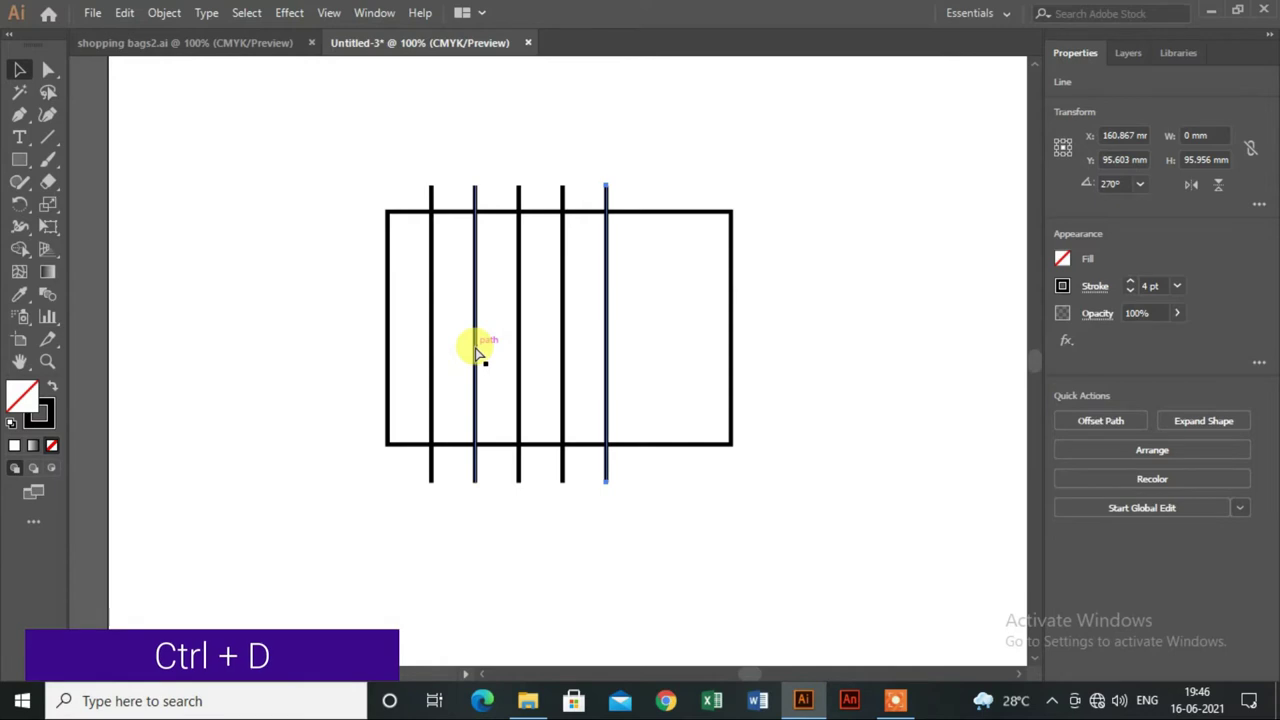
pyautogui.hotkey('ctrl', 'd')
# Narrow the rectangle's right side and group the six vertical lines
pyautogui.click(712, 347)
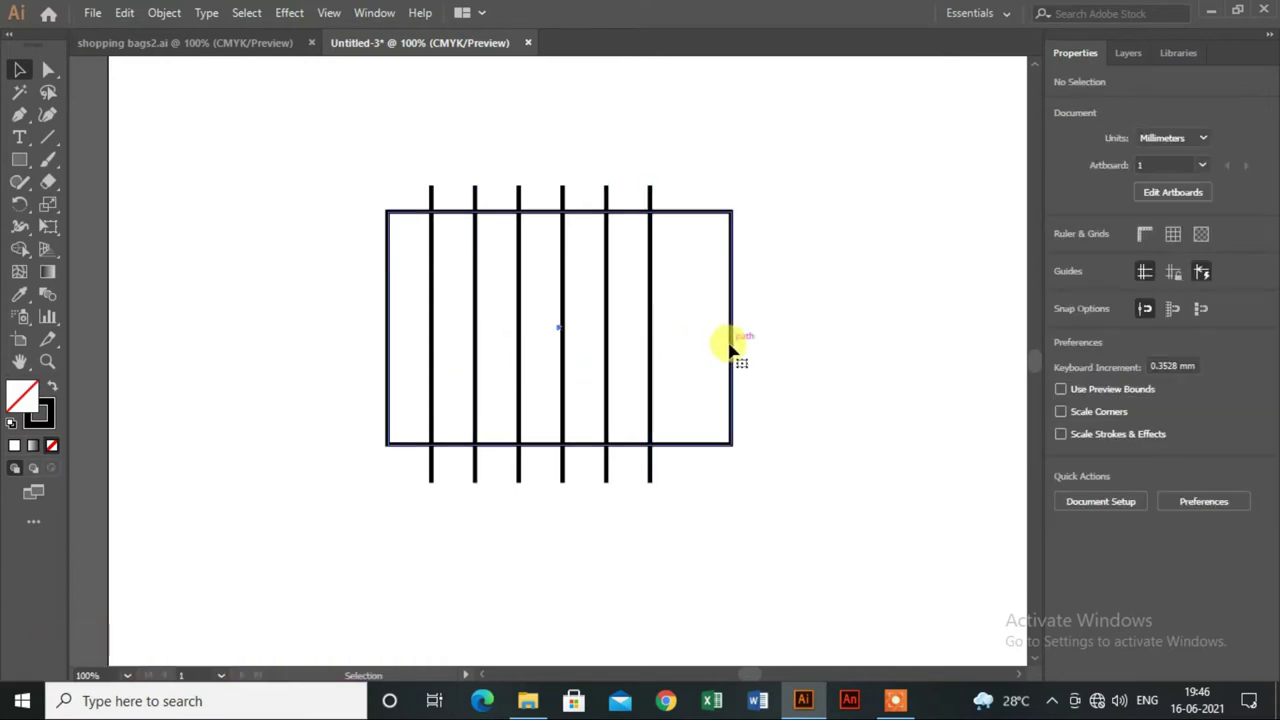
pyautogui.moveTo(731, 329); pyautogui.dragTo(698, 325)
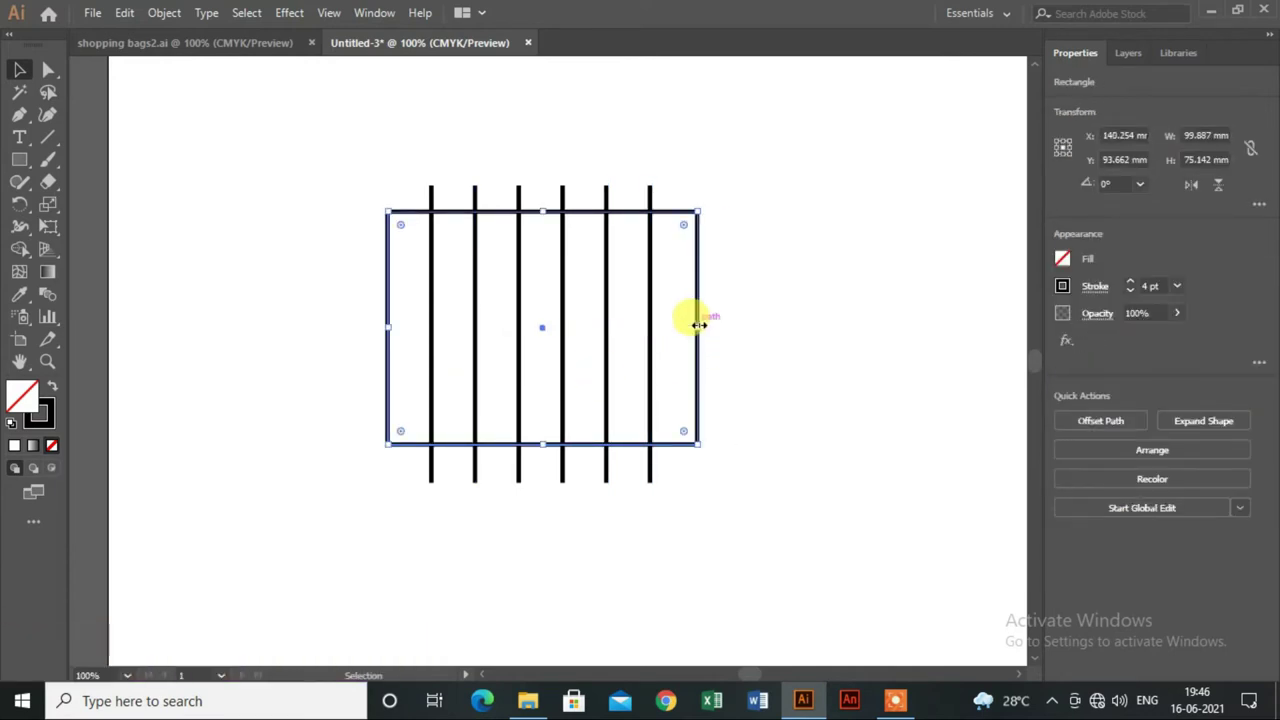
pyautogui.scroll(-1, 698, 325)
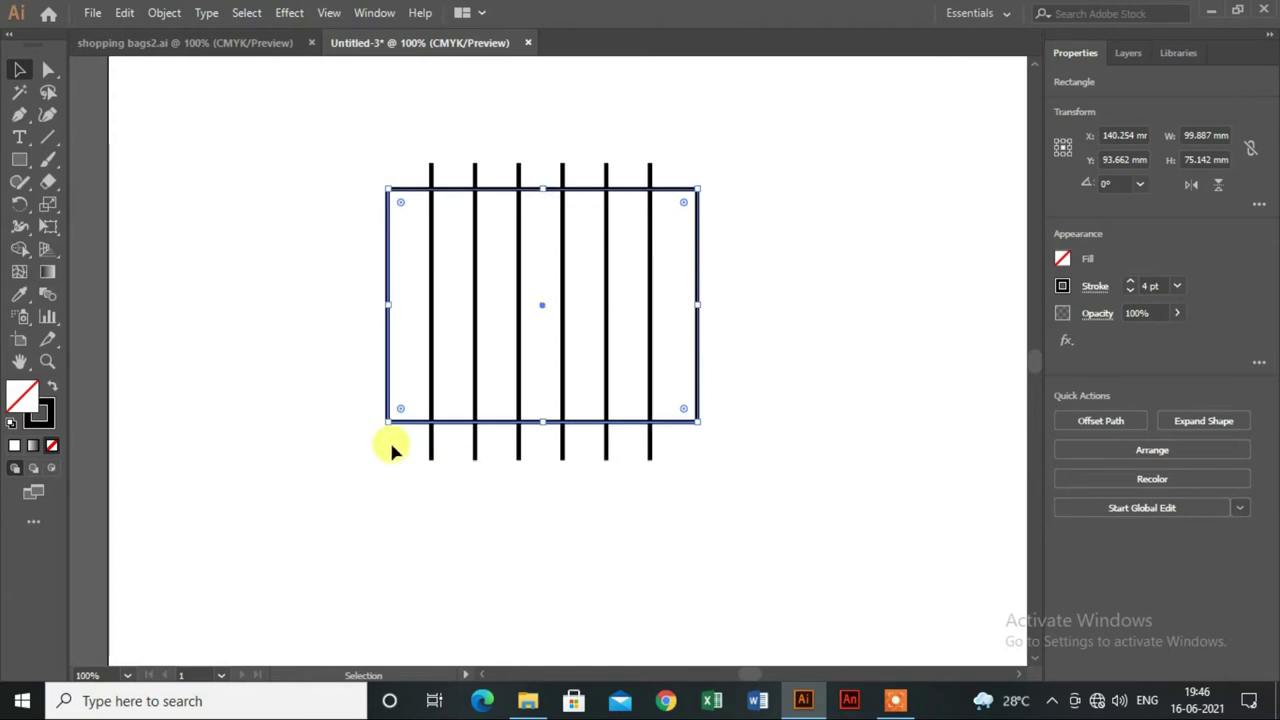
pyautogui.moveTo(681, 476); pyautogui.dragTo(651, 462)
pyautogui.rightClick(651, 458)
pyautogui.click(712, 205)
pyautogui.click(708, 240)
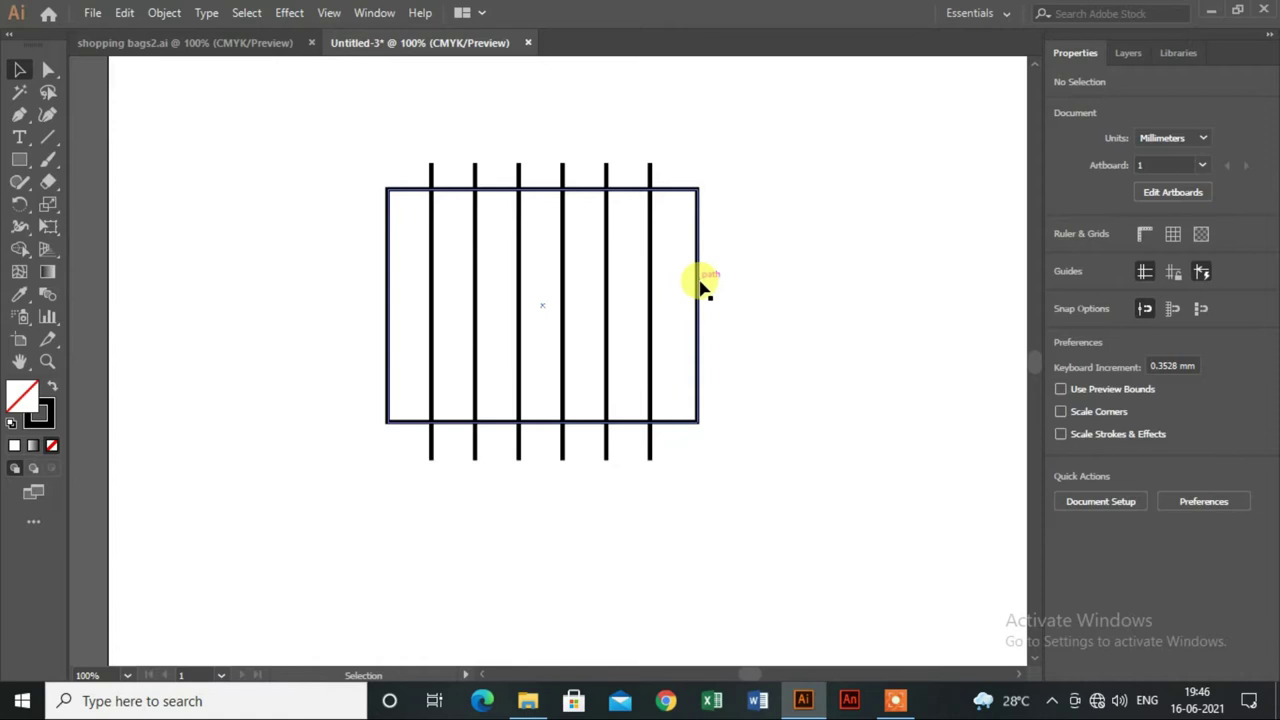
# Bring the rectangle to the front, in front of the lines
pyautogui.click(700, 285)
pyautogui.rightClick(700, 283)
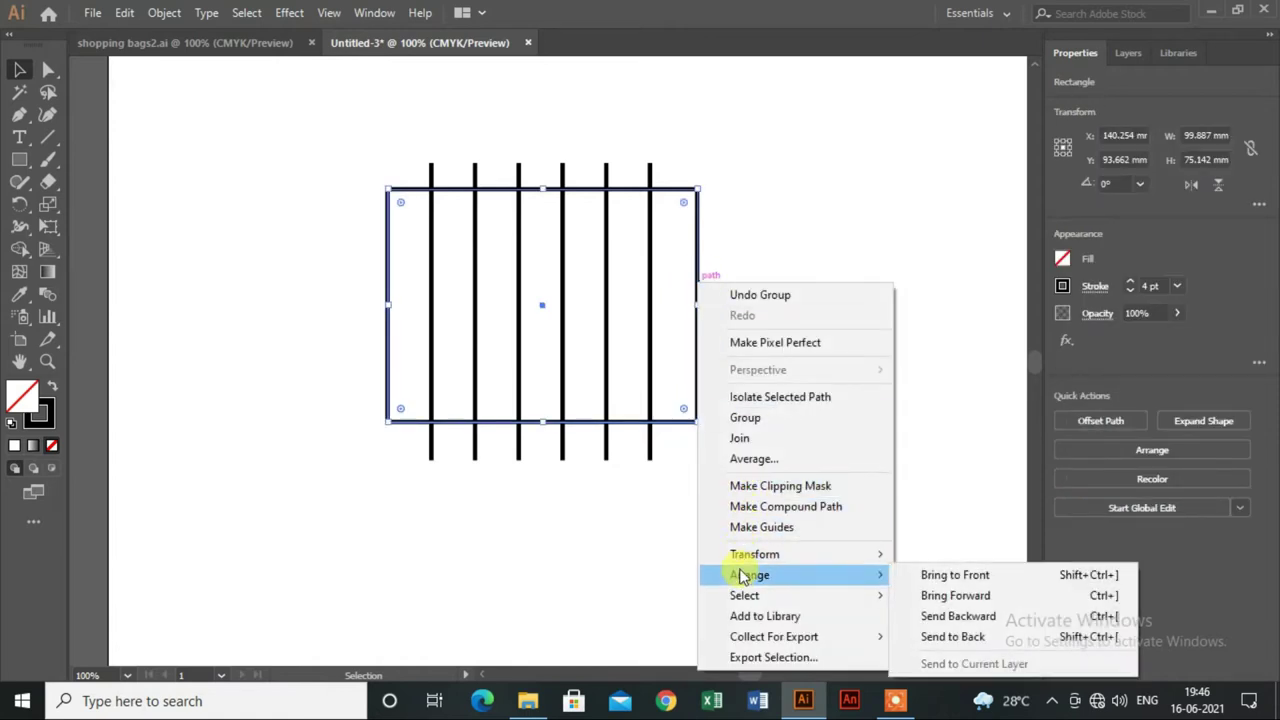
pyautogui.click(966, 575)
pyautogui.click(802, 430)
pyautogui.scroll(-1, 769, 414)
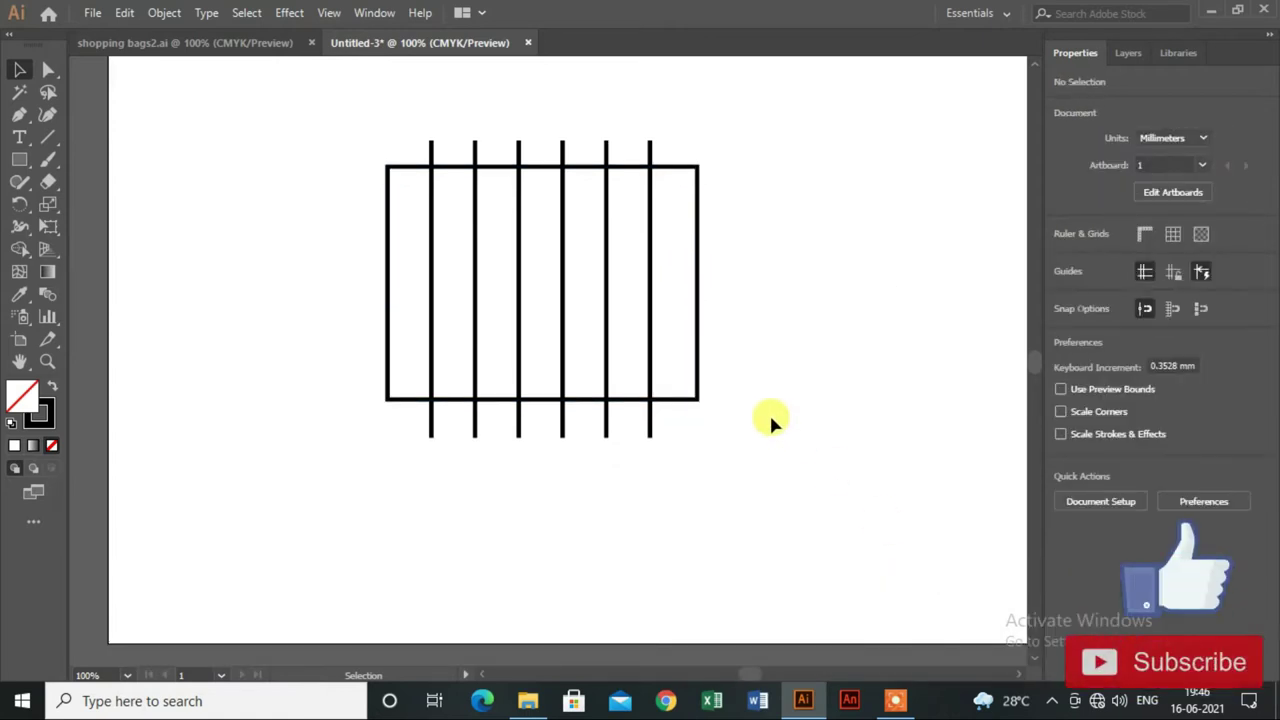
# Centre the rectangle and lines horizontally, then Pathfinder-divide them into seven strips
pyautogui.moveTo(298, 214); pyautogui.dragTo(632, 440)
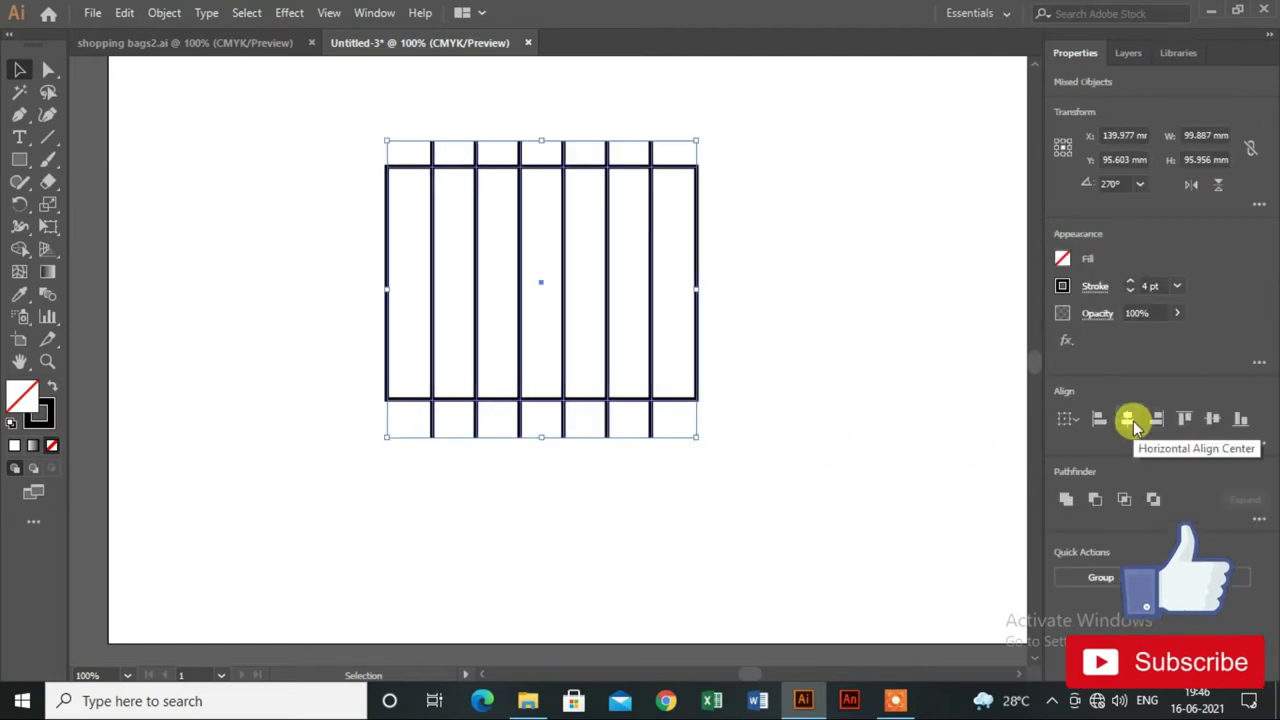
pyautogui.click(801, 411)
pyautogui.moveTo(314, 277); pyautogui.dragTo(640, 403)
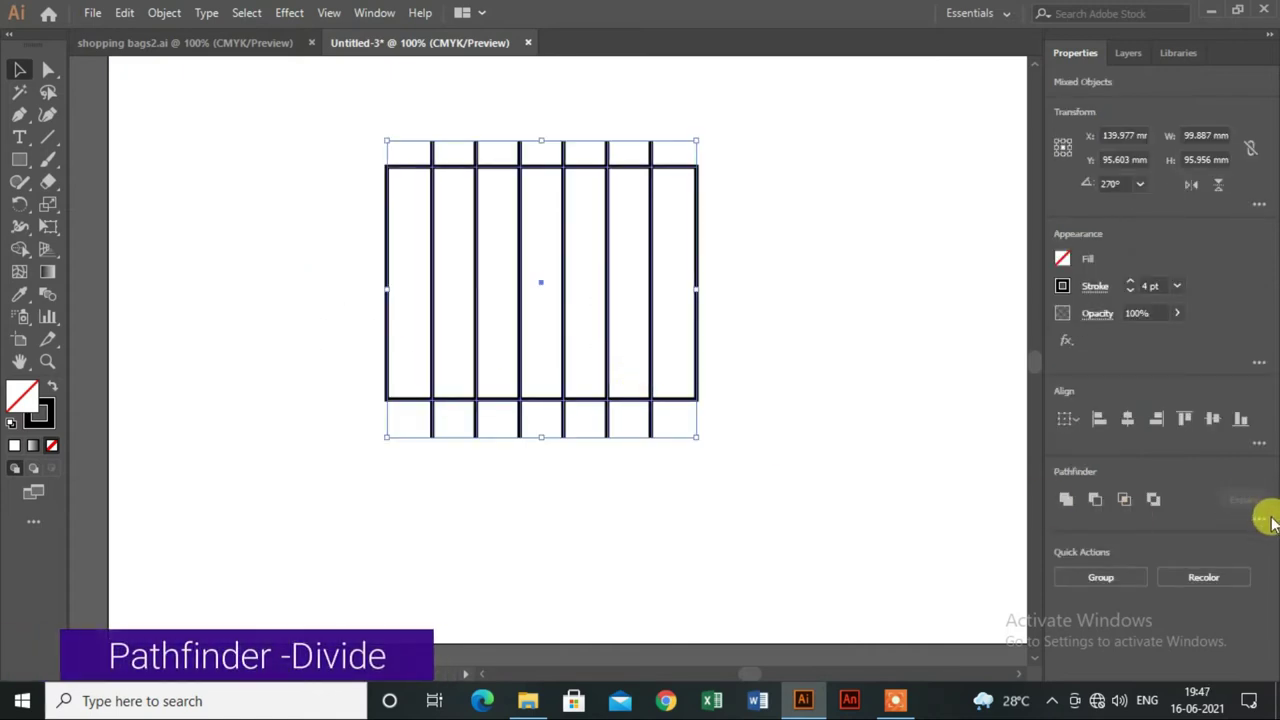
pyautogui.click(1259, 519)
pyautogui.click(1070, 621)
pyautogui.click(700, 417)
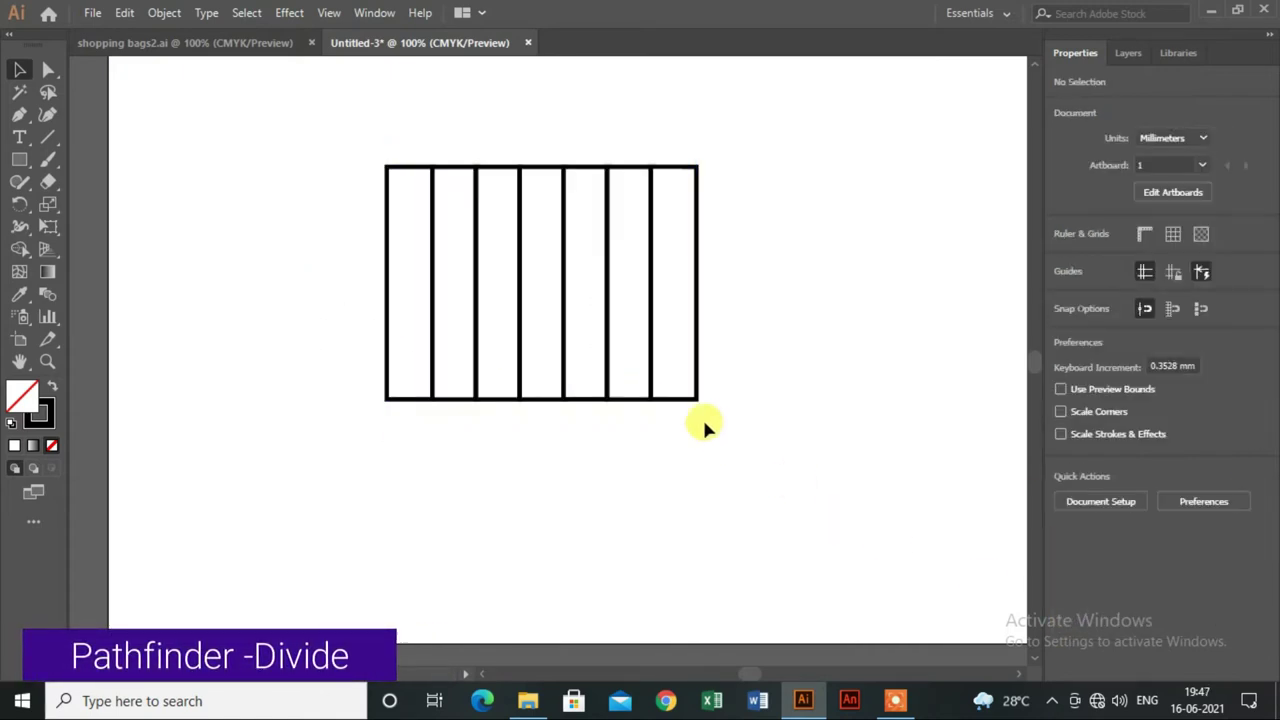
pyautogui.click(549, 394)
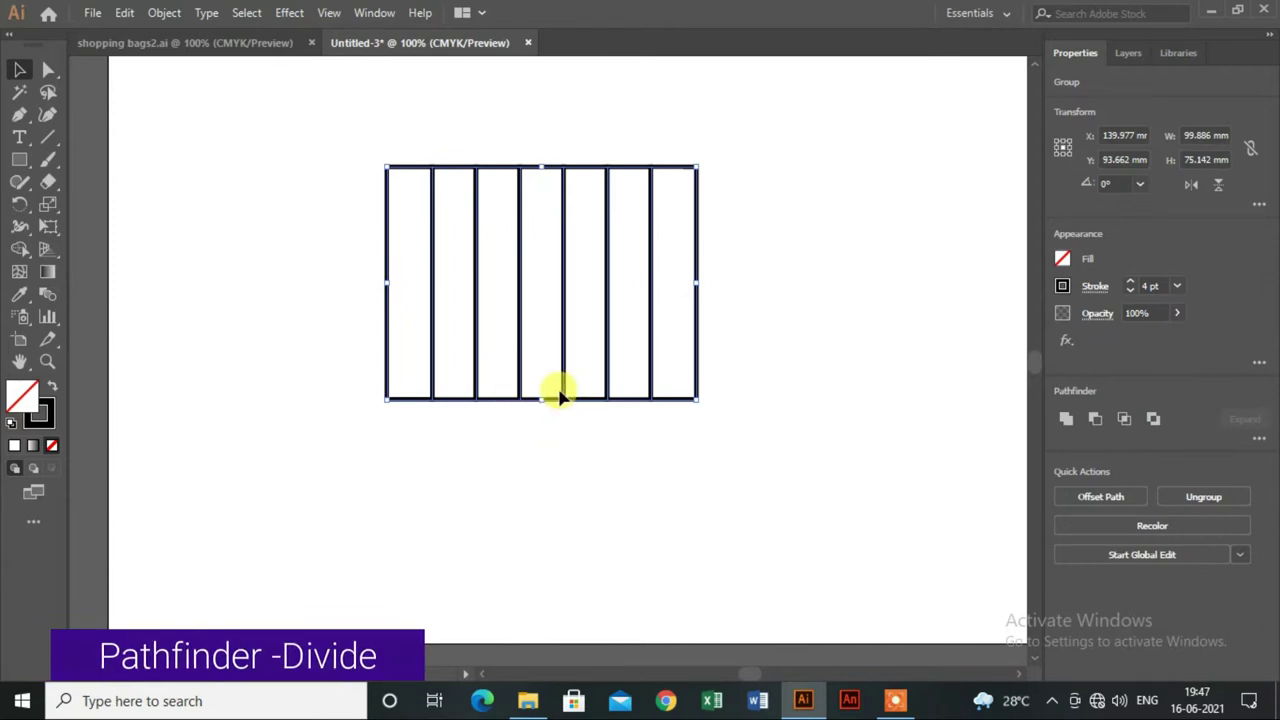
pyautogui.click(308, 343)
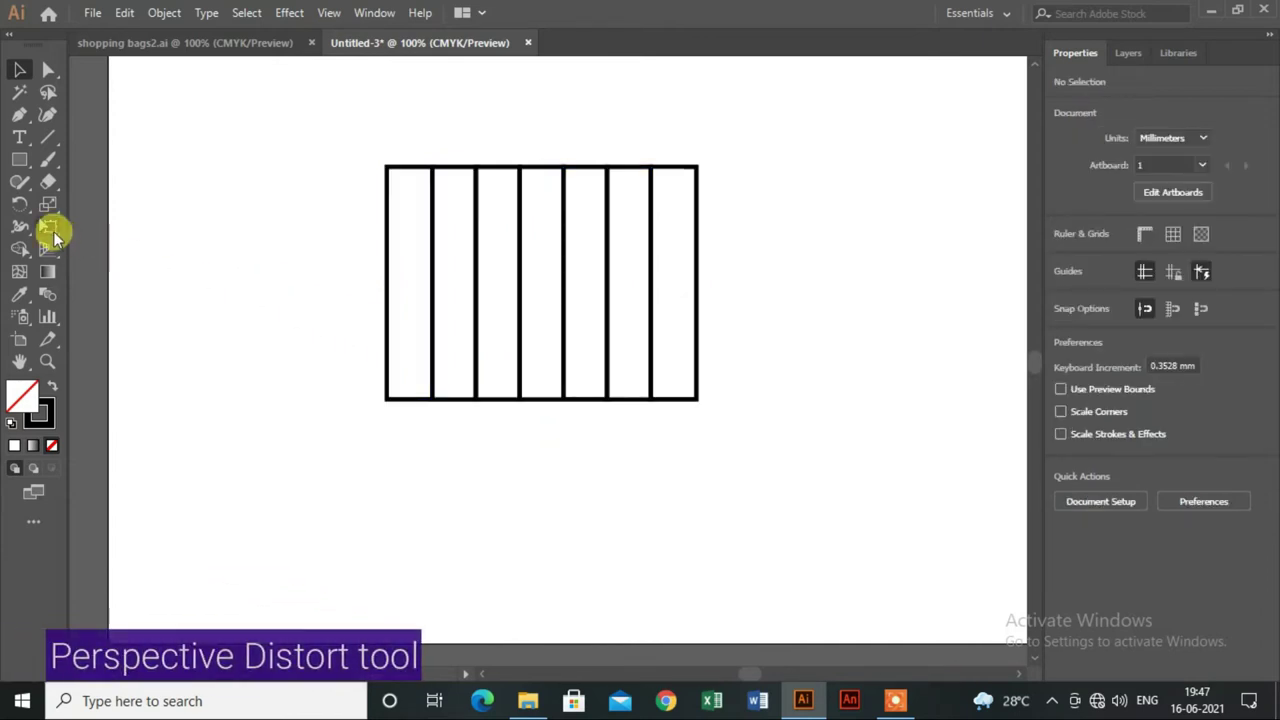
# Perspective-distort the grid so its bottom tapers inward like a basket
pyautogui.moveTo(48, 228); pyautogui.dragTo(120, 255)
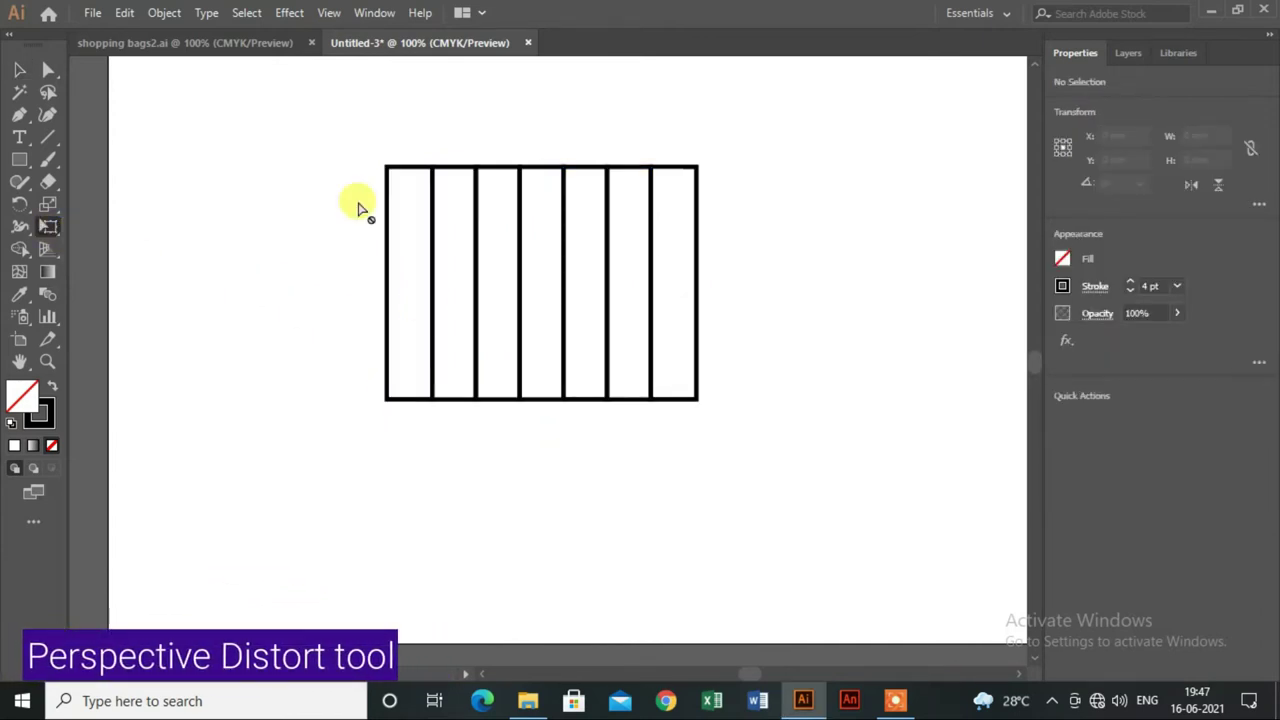
pyautogui.click(19, 70)
pyautogui.click(413, 175)
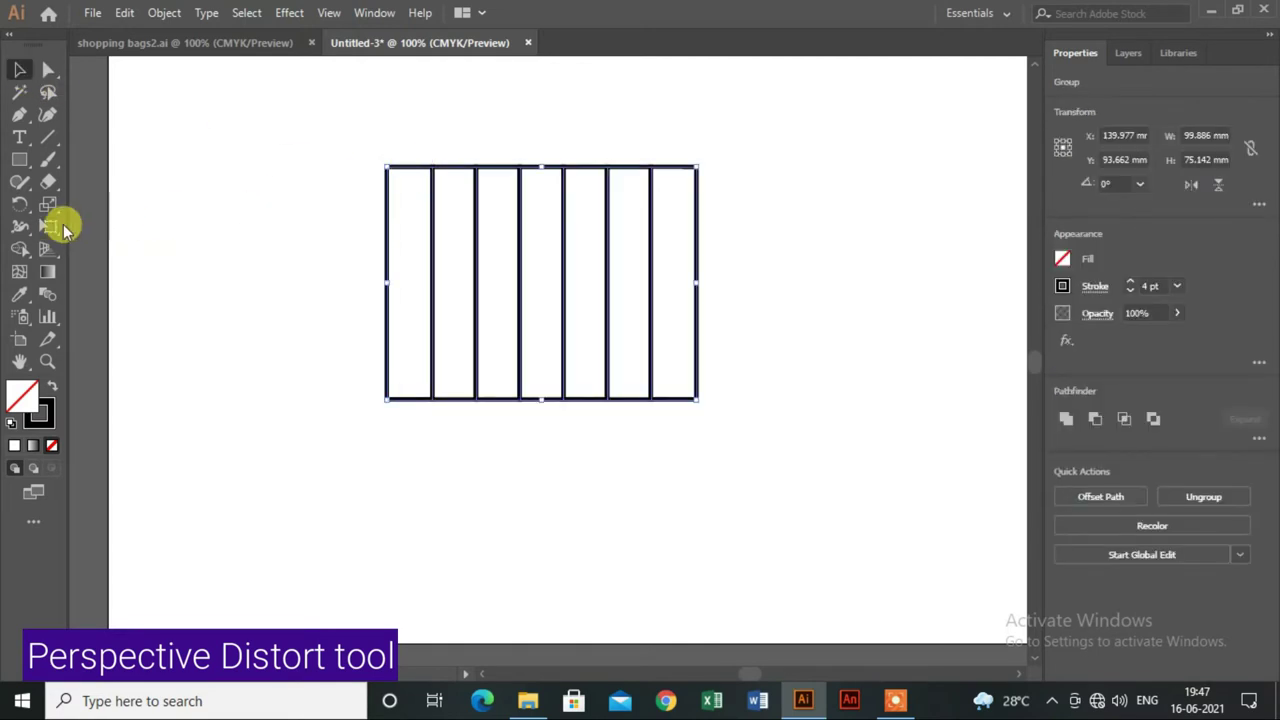
pyautogui.moveTo(48, 226); pyautogui.dragTo(117, 308)
pyautogui.click(116, 305)
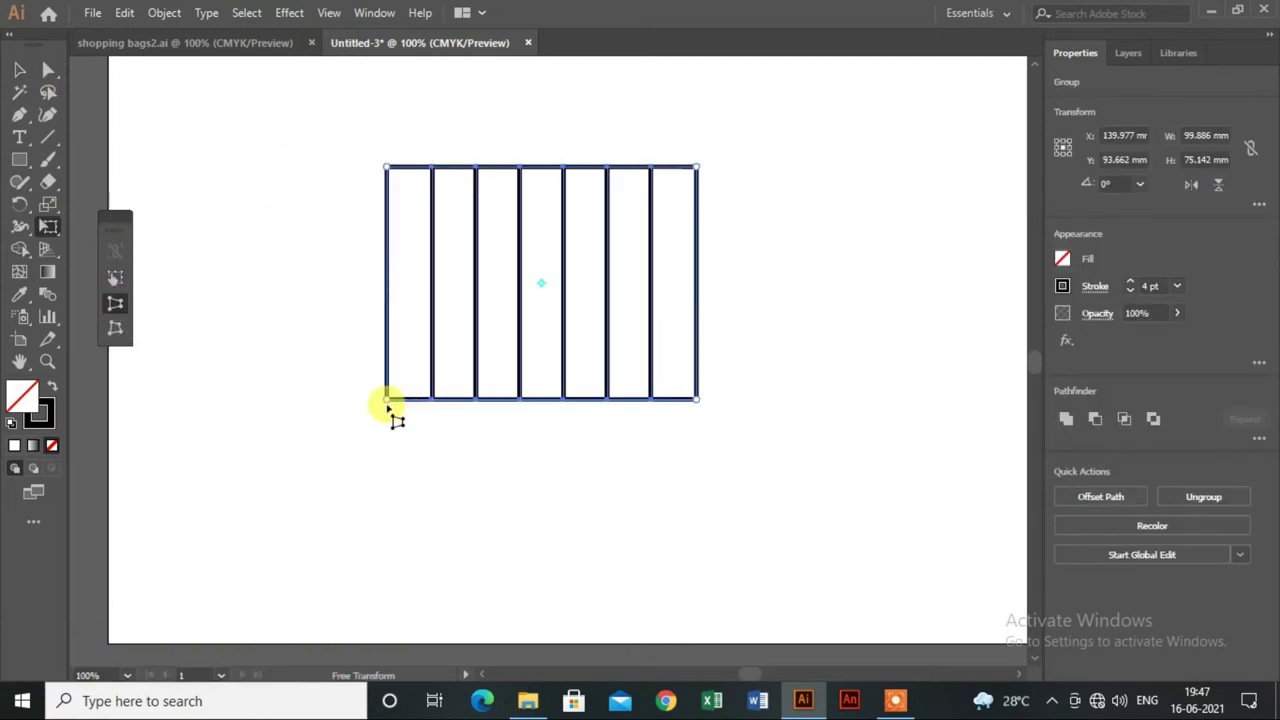
pyautogui.moveTo(393, 402); pyautogui.dragTo(428, 403)
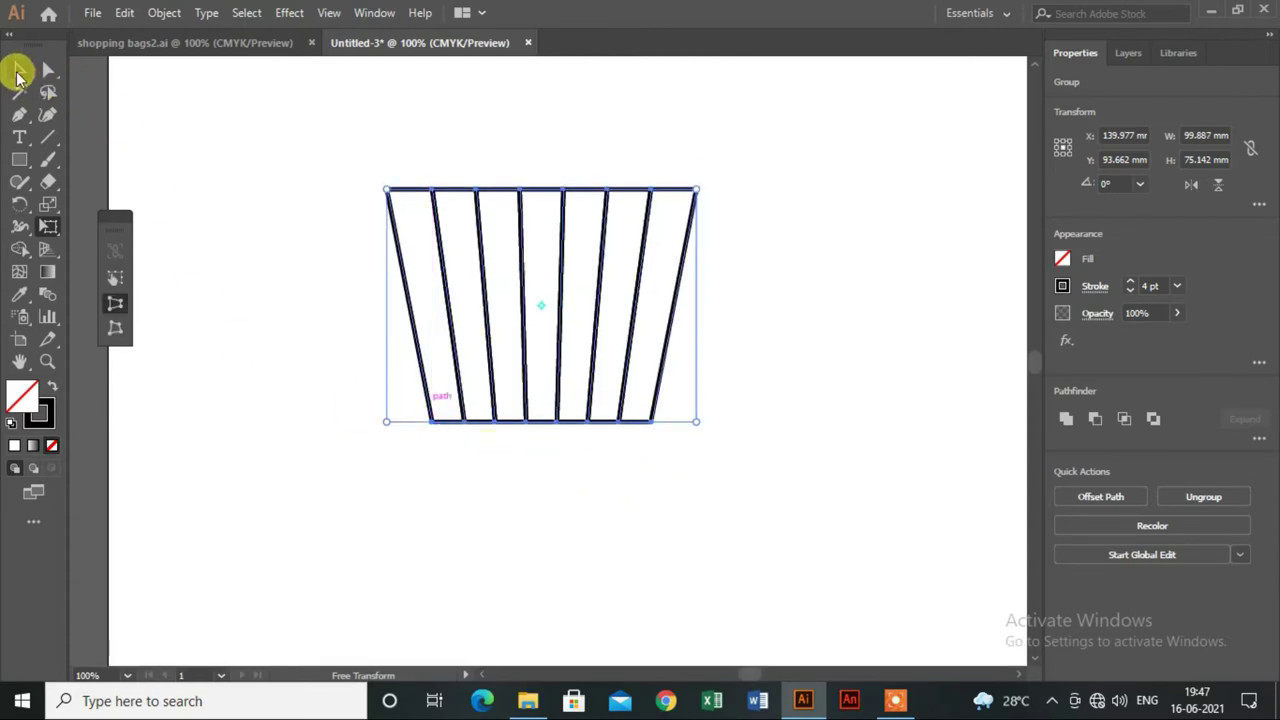
pyautogui.click(19, 69)
pyautogui.click(412, 493)
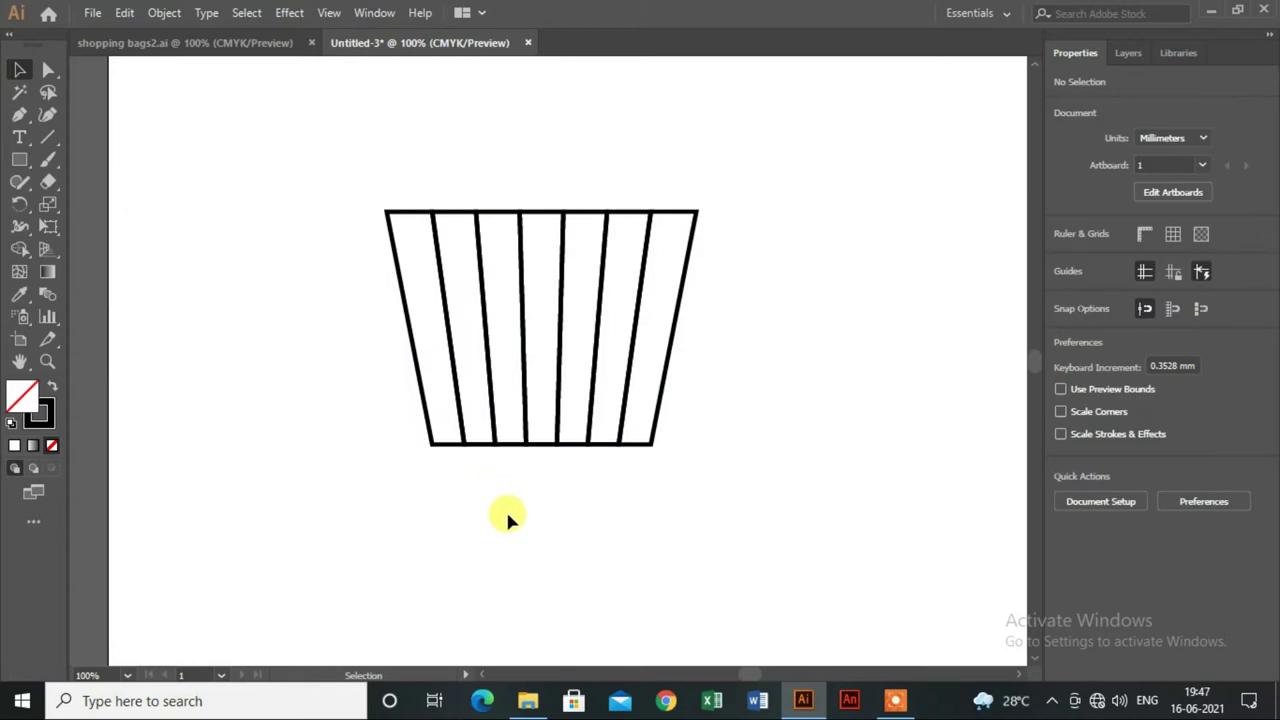
# Move the basket grid slightly lower on the artboard
pyautogui.click(525, 386)
pyautogui.moveTo(541, 224); pyautogui.dragTo(541, 264)
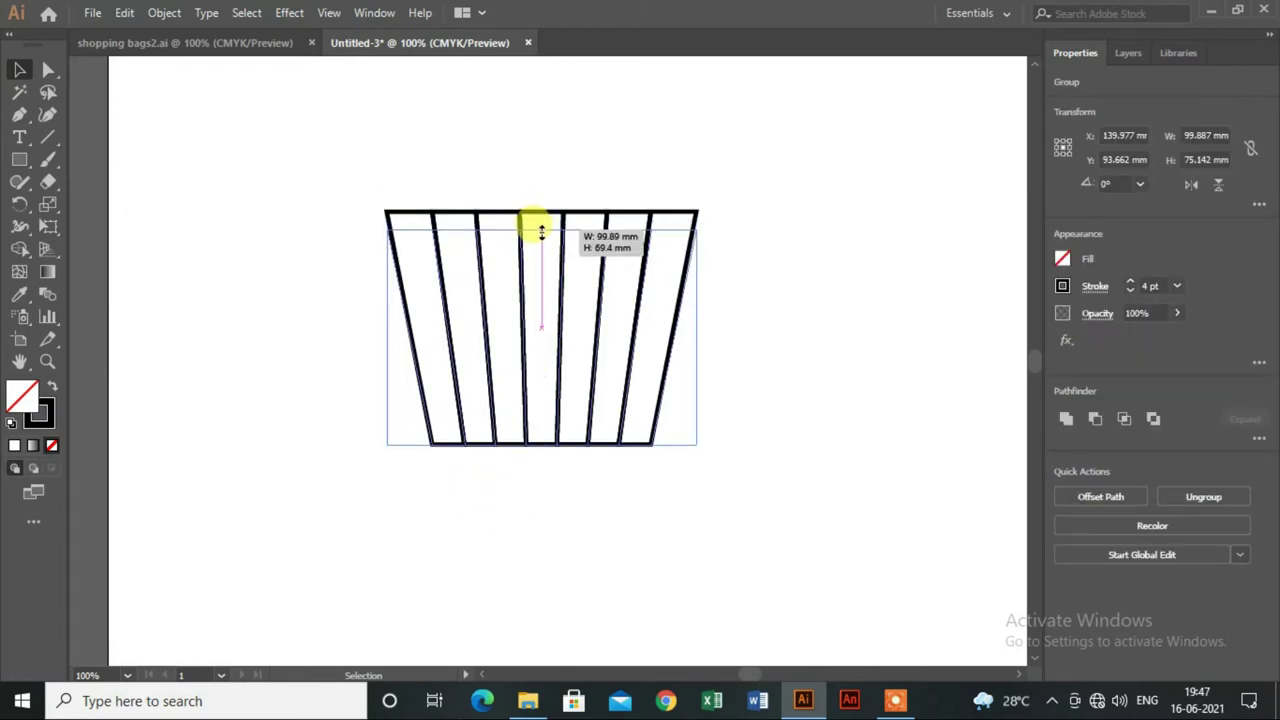
pyautogui.click(785, 273)
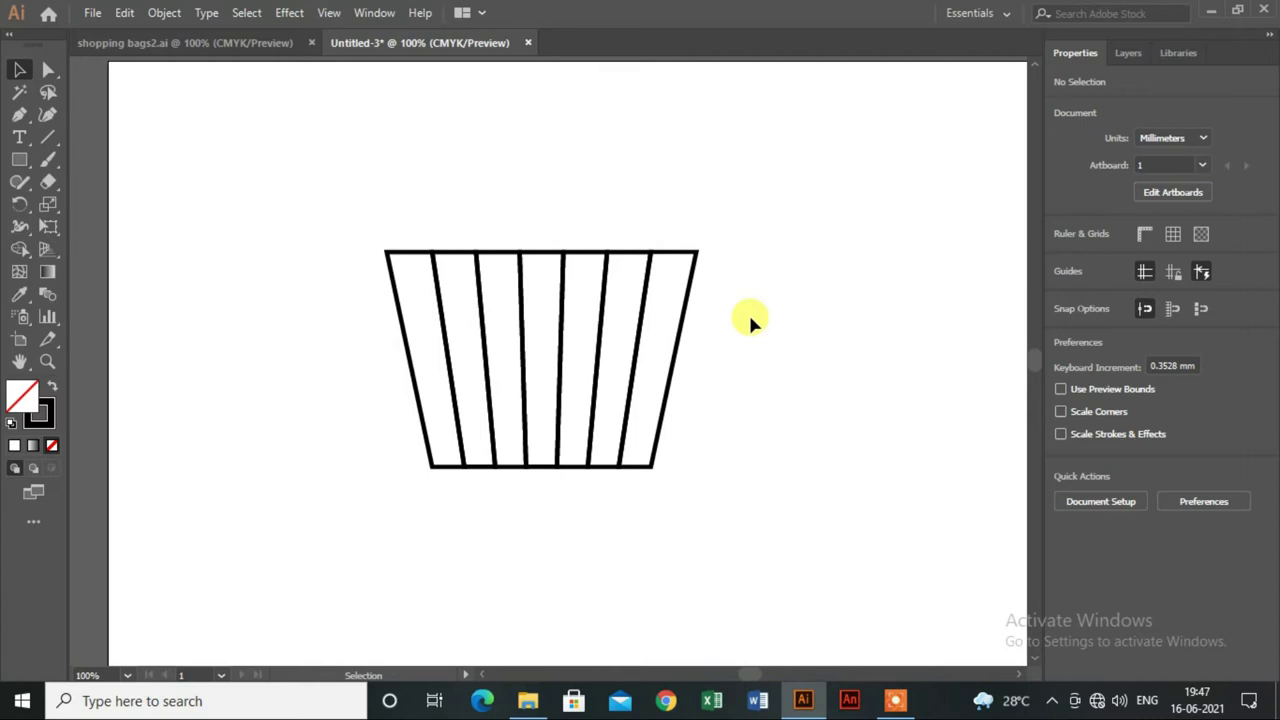
# Give the basket outline a red stroke
pyautogui.click(694, 257)
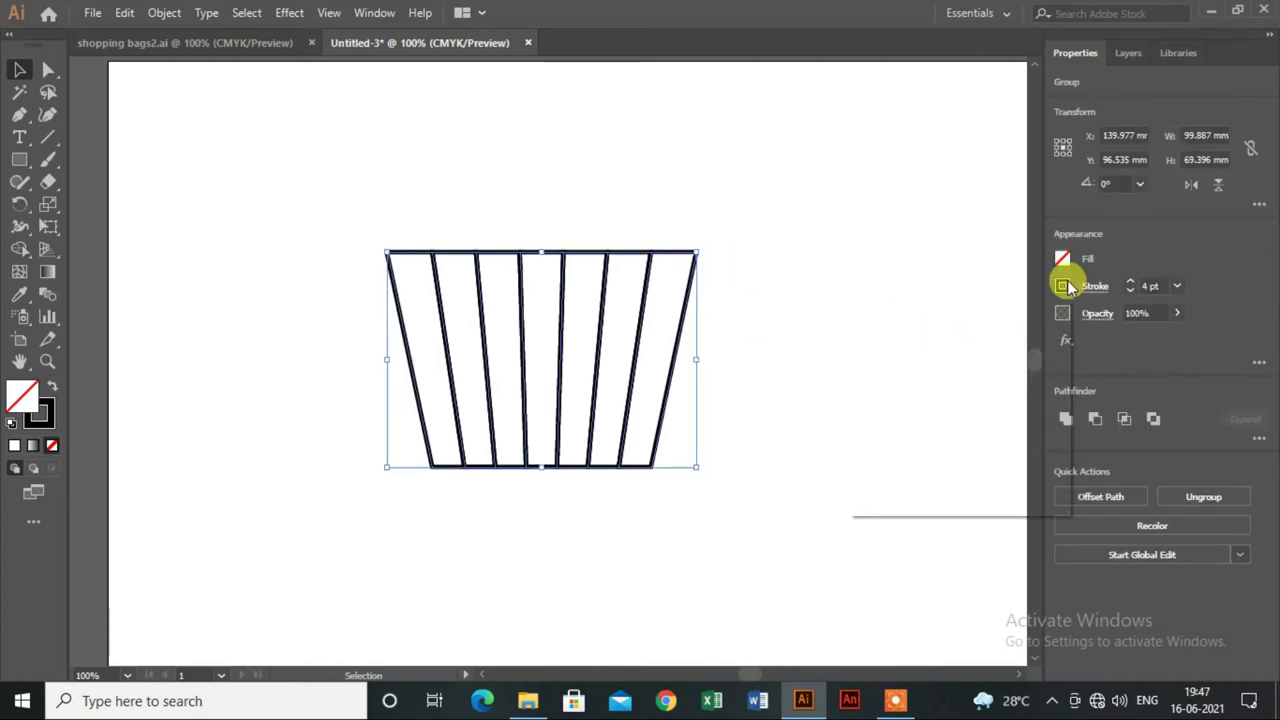
pyautogui.click(1064, 285)
pyautogui.click(912, 355)
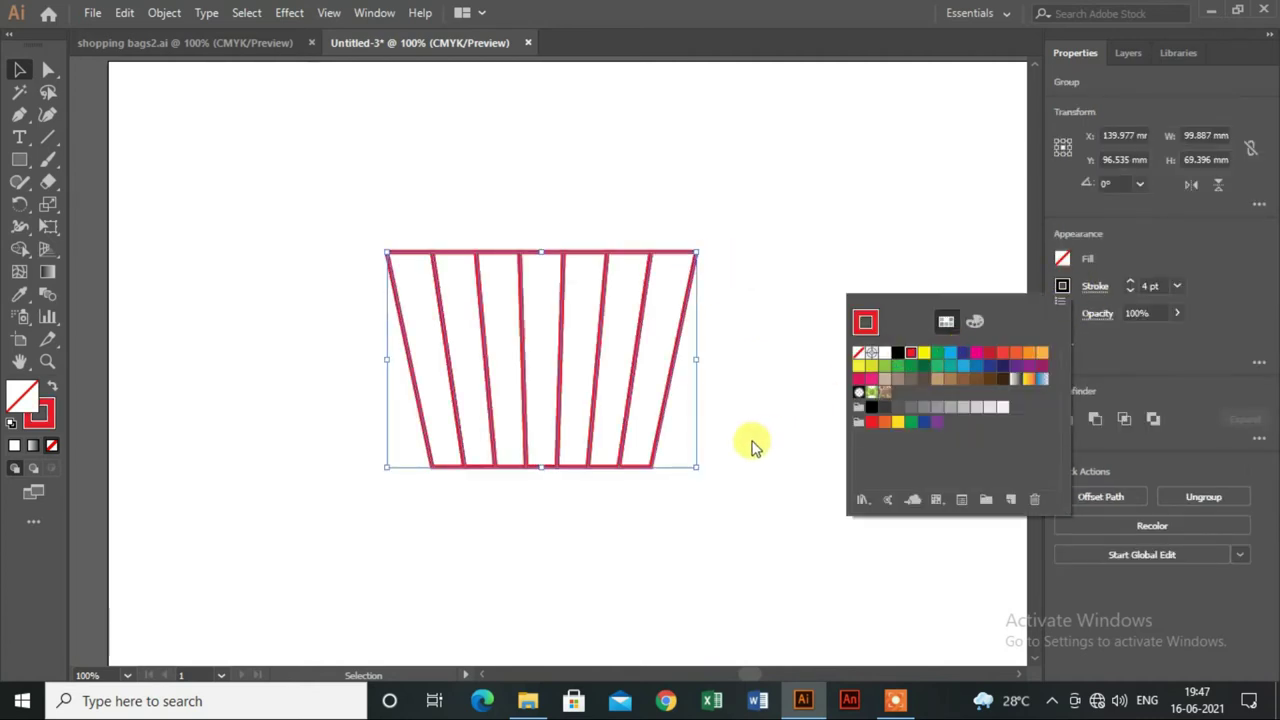
pyautogui.click(749, 433)
pyautogui.scroll(1, 750, 427)
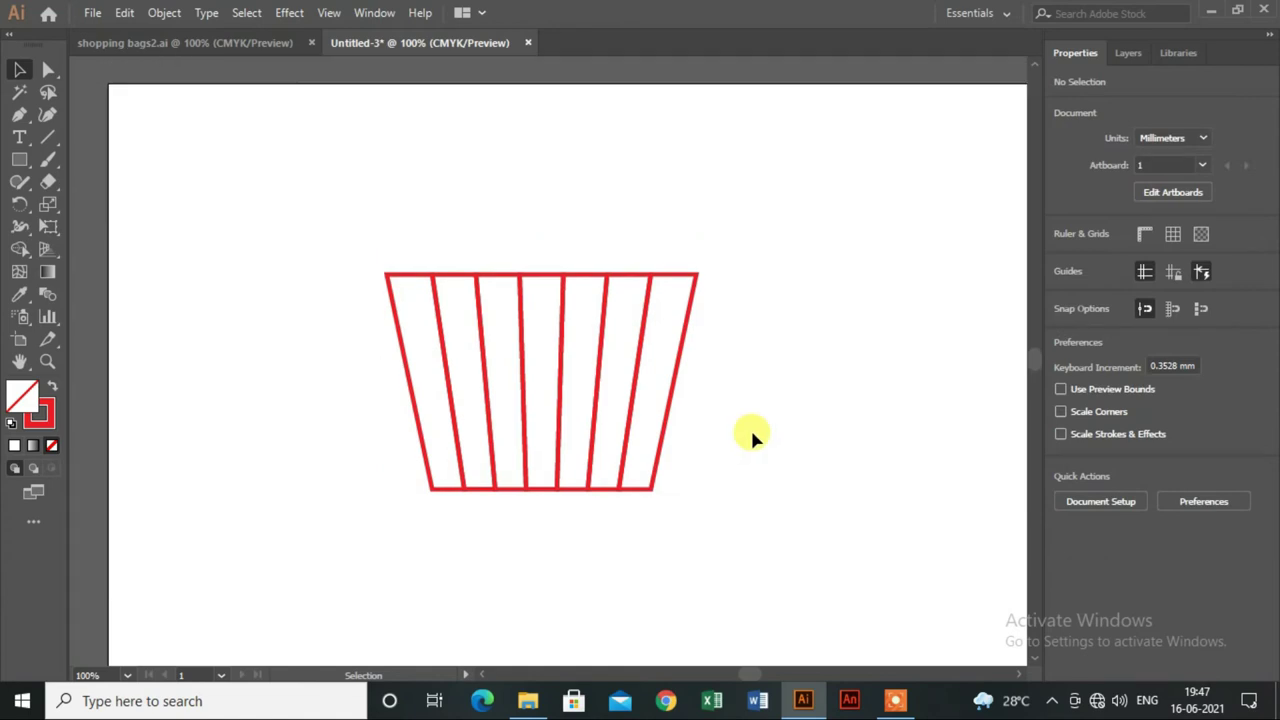
# Round the basket's bottom-left and bottom-right corners with the live-corner widget
pyautogui.click(591, 458)
pyautogui.scroll(-5, 591, 458)
pyautogui.scroll(5, 589, 458)
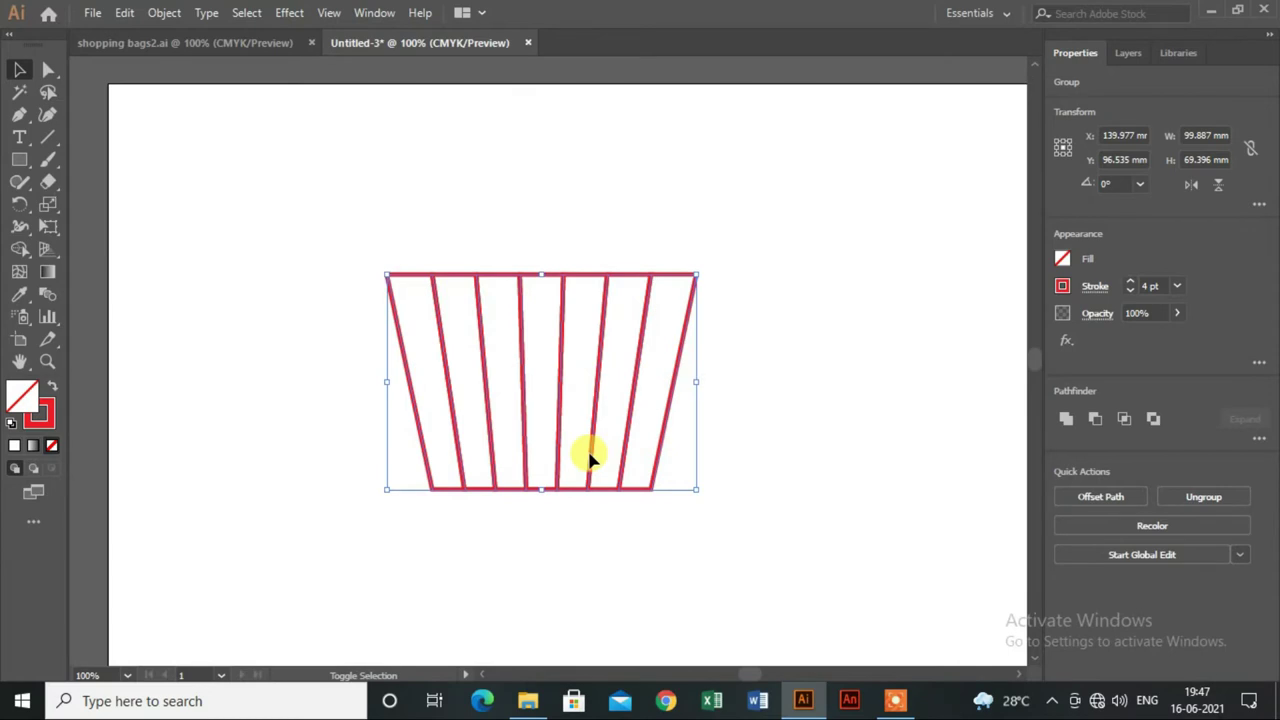
pyautogui.scroll(2, 591, 458)
pyautogui.scroll(-1, 586, 451)
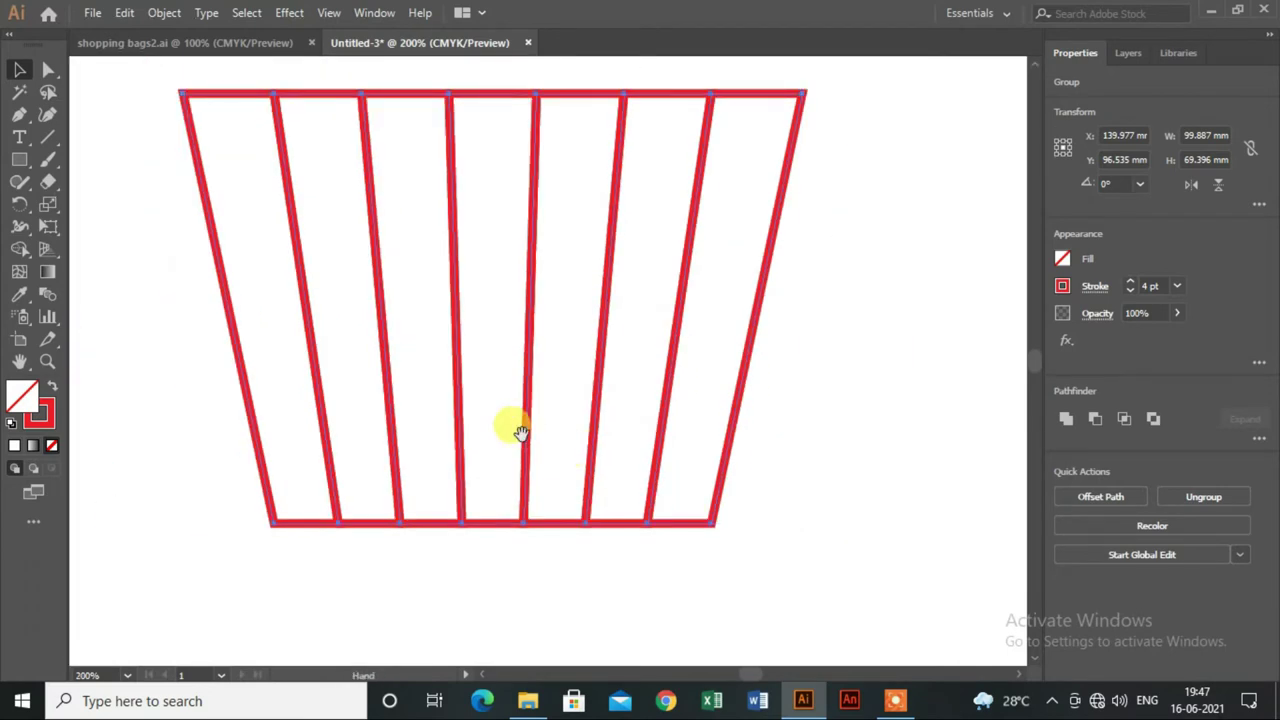
pyautogui.moveTo(514, 423); pyautogui.dragTo(624, 420)
pyautogui.click(48, 72)
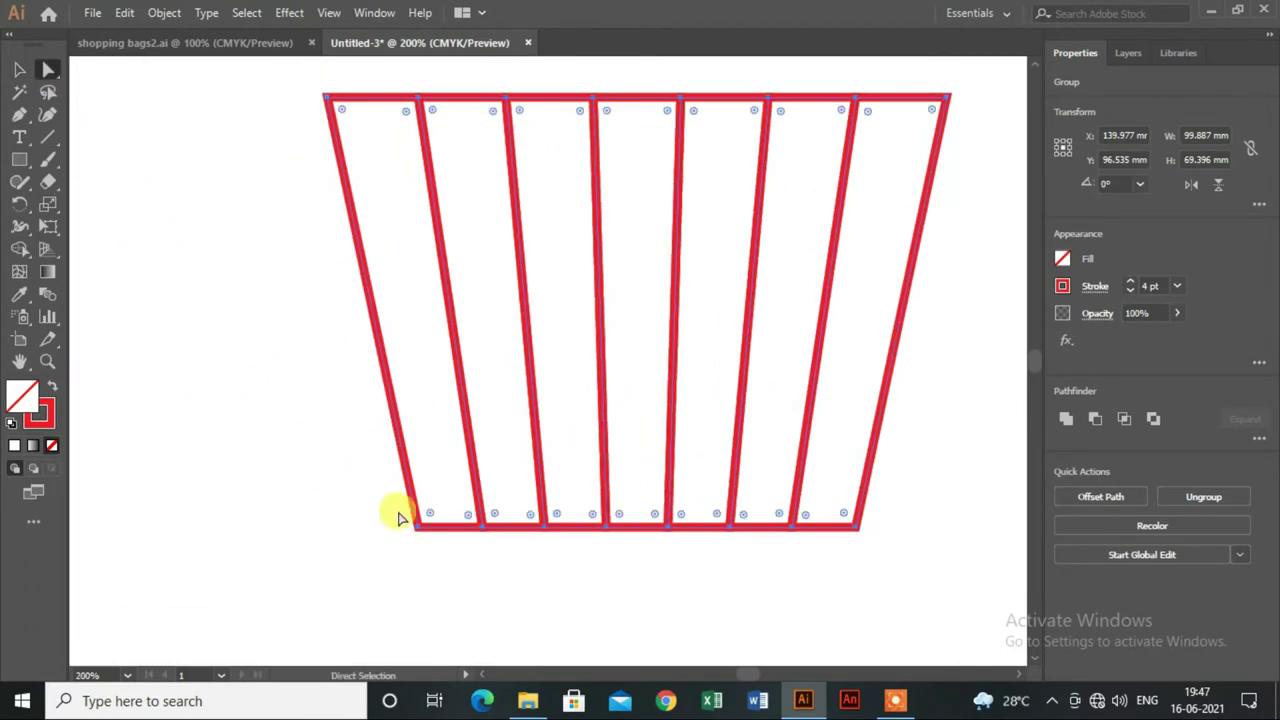
pyautogui.click(424, 518)
pyautogui.keyDown('shift'); pyautogui.click(845, 518); pyautogui.keyUp('shift')
pyautogui.moveTo(432, 517); pyautogui.dragTo(442, 520)
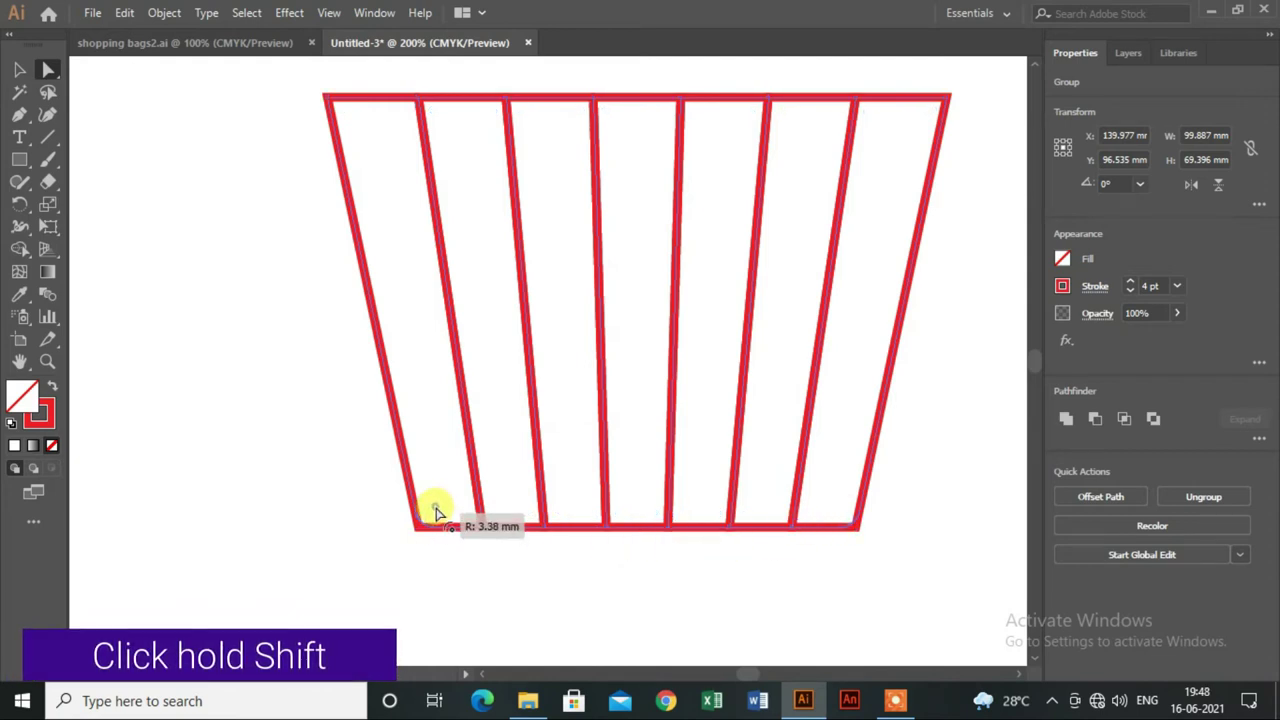
pyautogui.scroll(1, 442, 520)
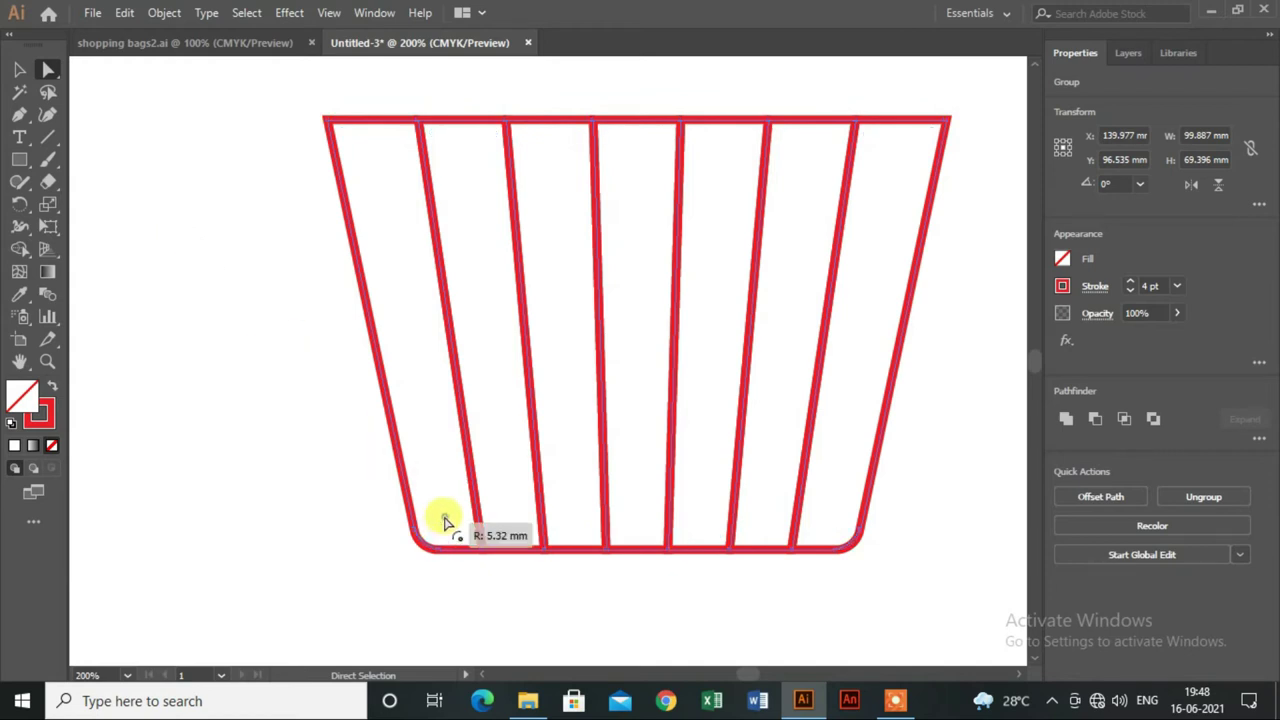
# Deselect the basket and zoom back out over the artboard
pyautogui.click(19, 69)
pyautogui.click(376, 370)
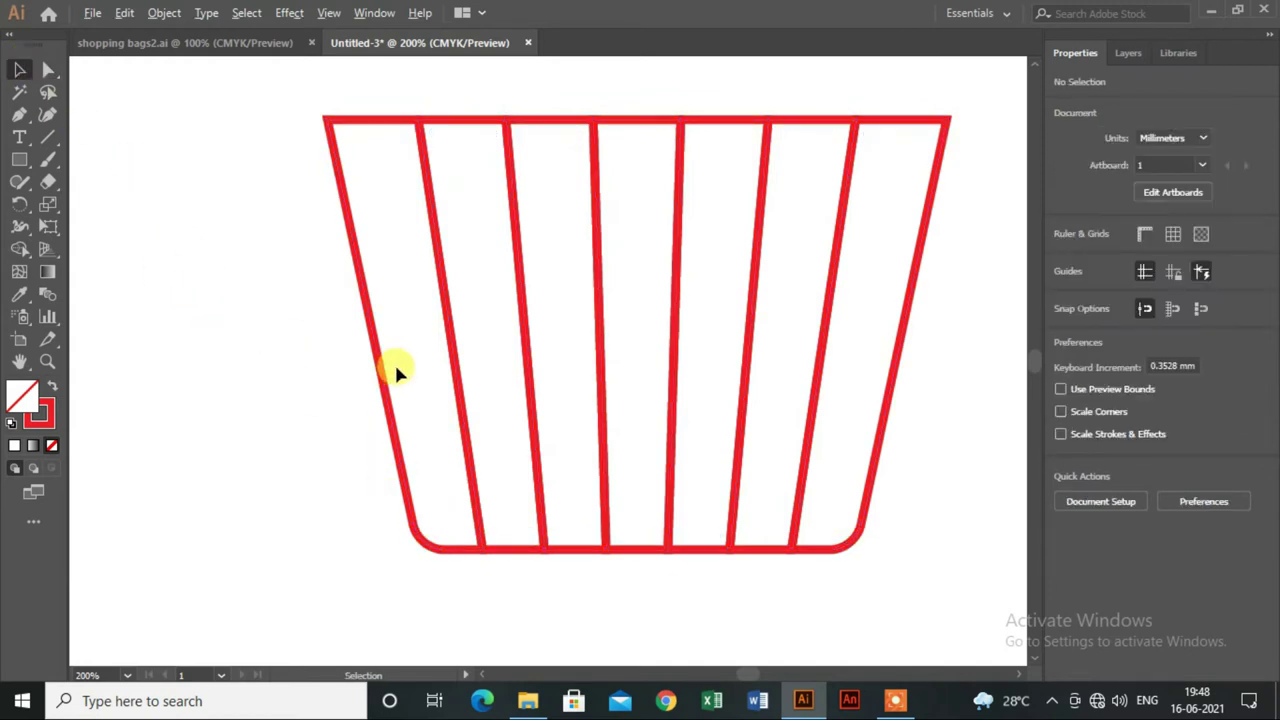
pyautogui.keyDown('alt'); pyautogui.scroll(-1, 396, 370); pyautogui.keyUp('alt')
pyautogui.scroll(1, 396, 370)
pyautogui.scroll(1, 396, 370)
pyautogui.scroll(1, 396, 370)
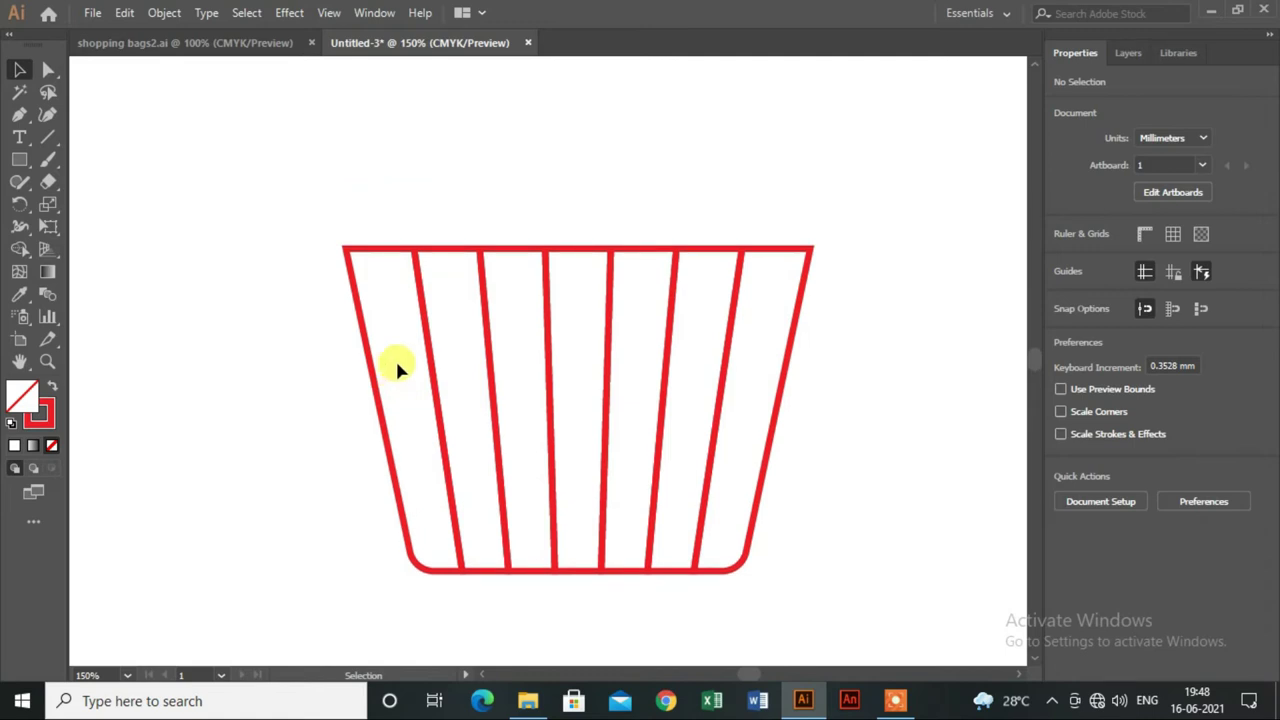
pyautogui.scroll(1, 397, 366)
pyautogui.click(24, 160)
# Draw a wide rim rectangle above the basket and pull in its left and right edges
pyautogui.moveTo(291, 180); pyautogui.dragTo(850, 252)
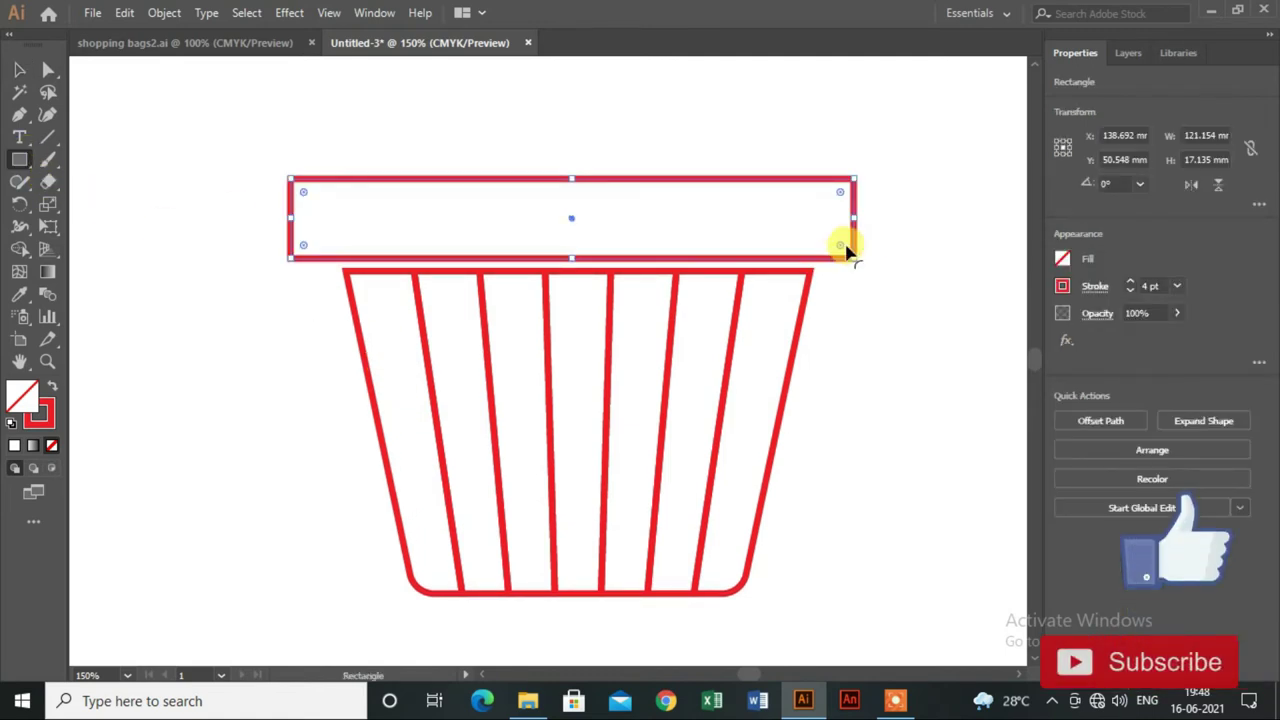
pyautogui.click(19, 69)
pyautogui.moveTo(290, 217); pyautogui.dragTo(313, 217)
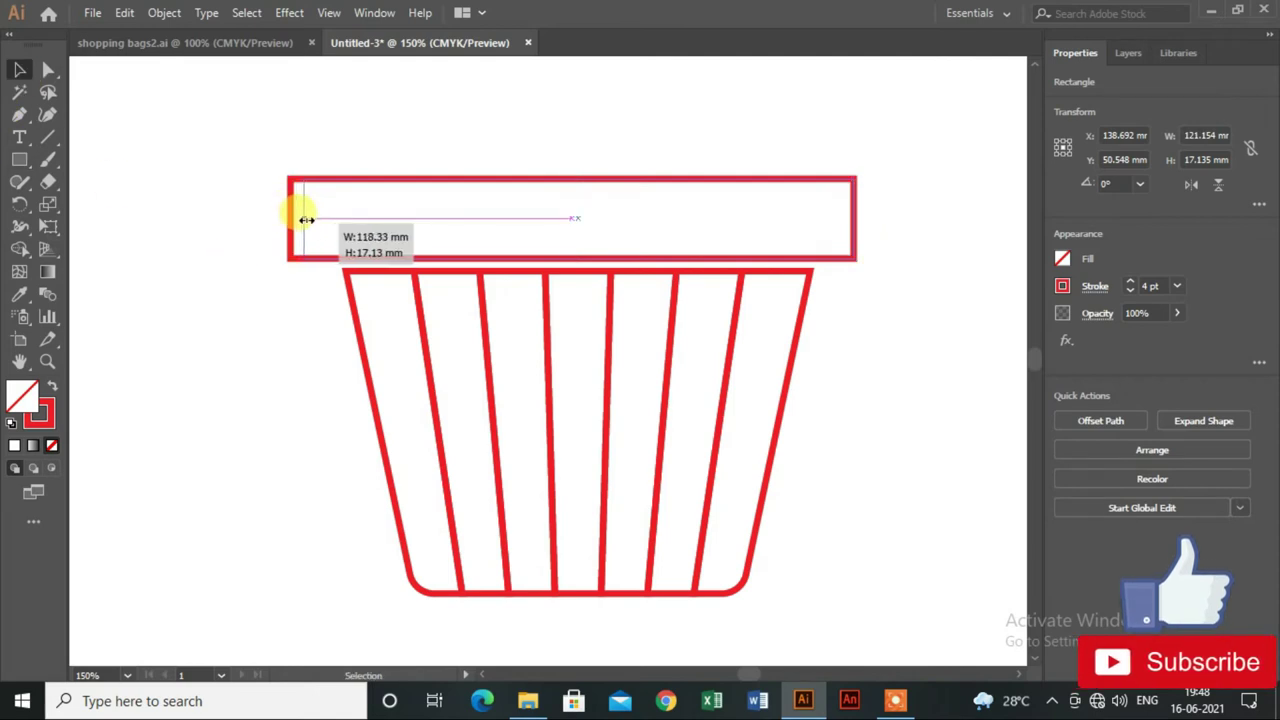
pyautogui.moveTo(845, 232); pyautogui.dragTo(828, 238)
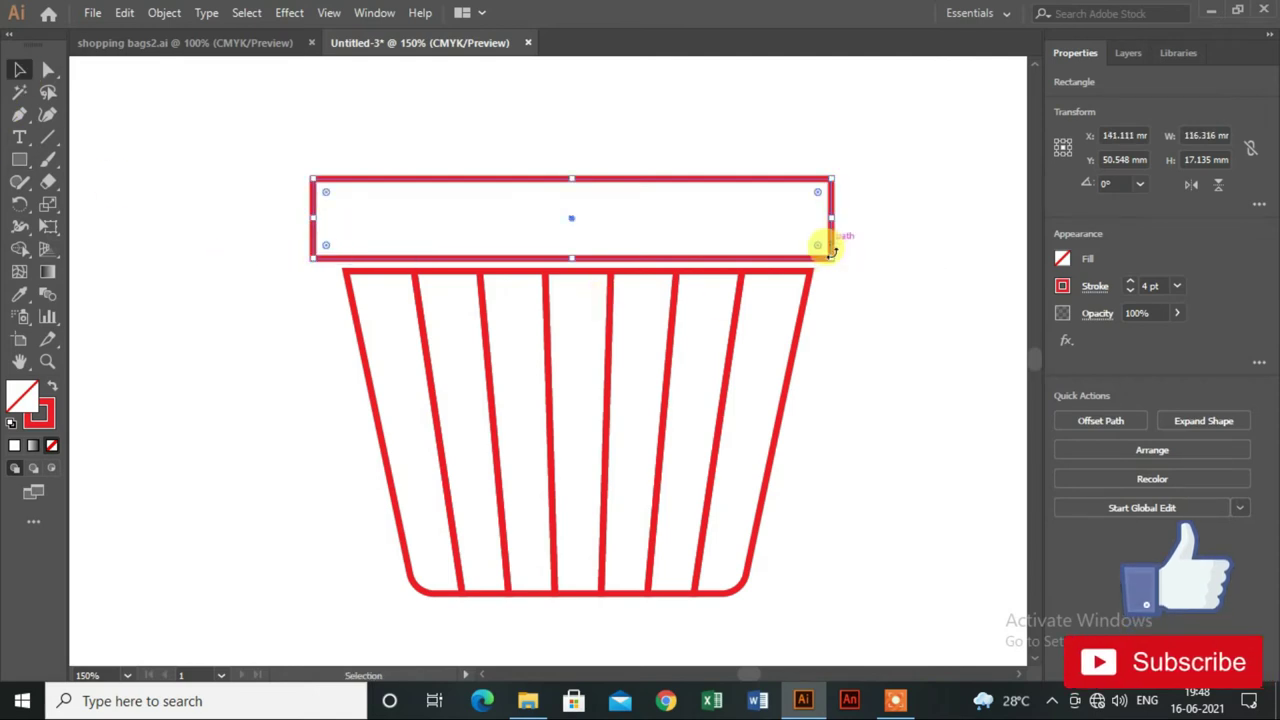
pyautogui.click(878, 355)
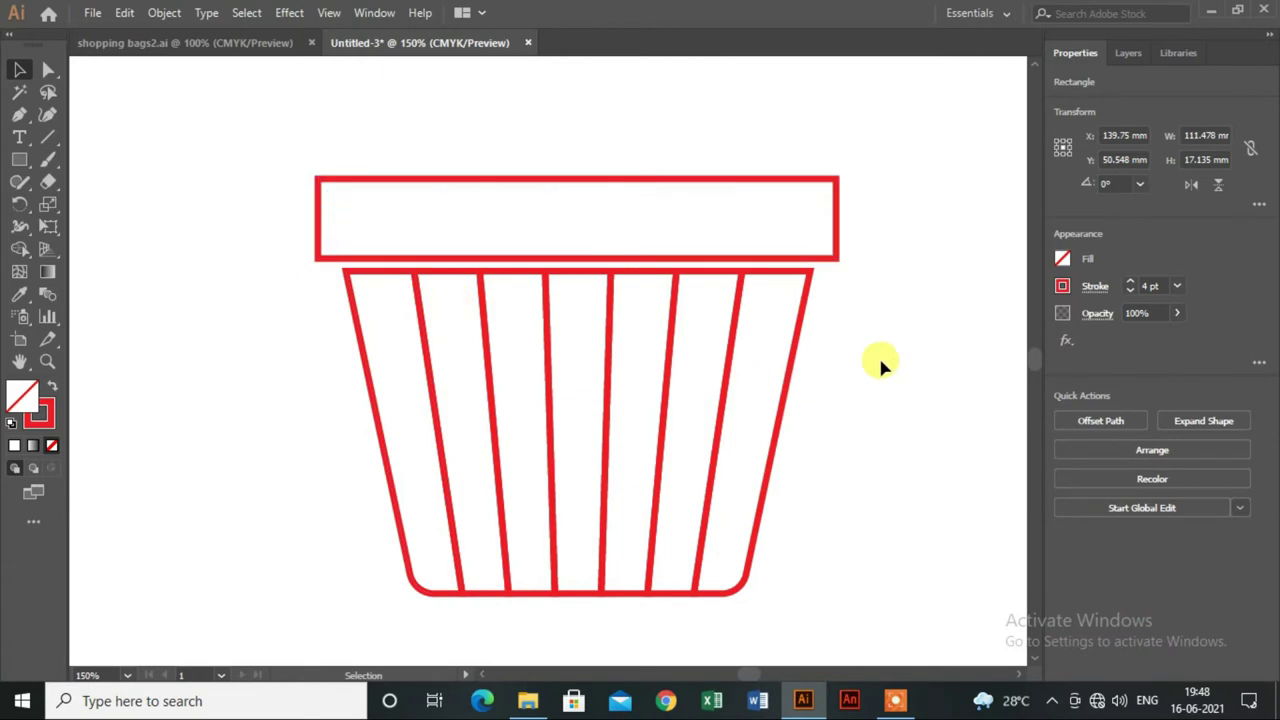
# Nudge the rim down with the arrow keys onto the basket's top edge
pyautogui.scroll(-1, 878, 355)
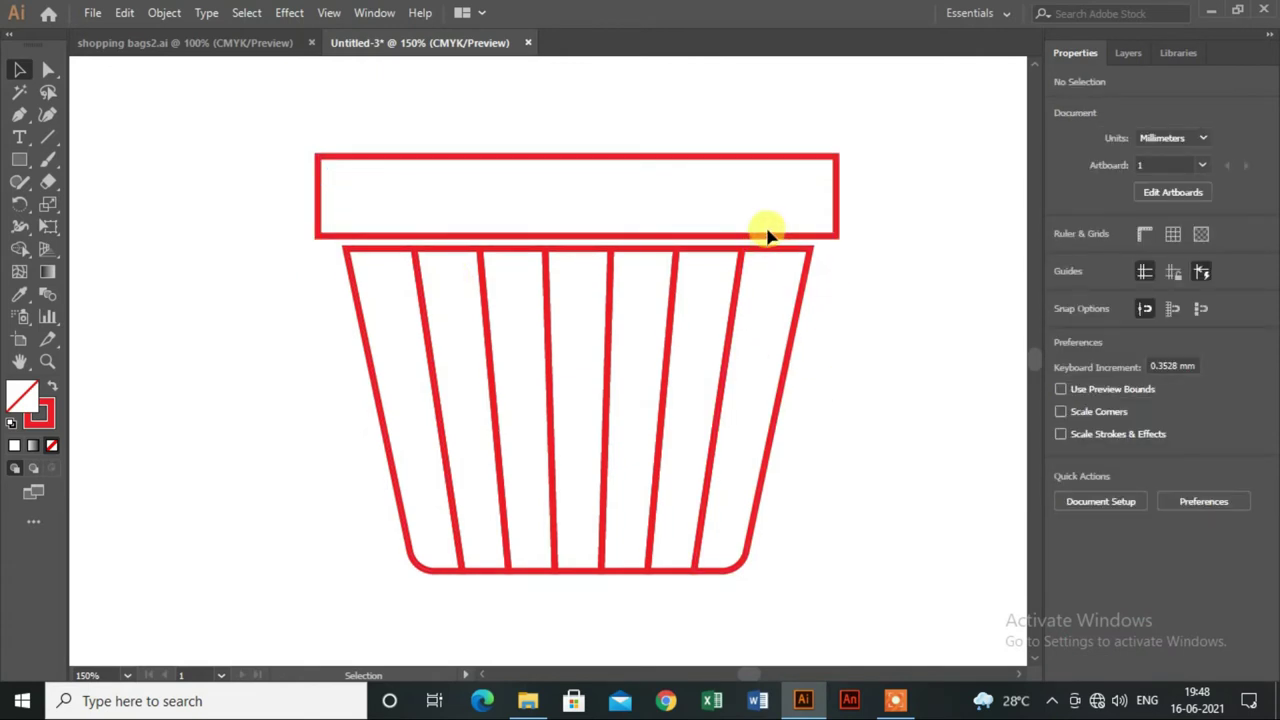
pyautogui.click(771, 238)
pyautogui.press('Down')
pyautogui.press('Down')
pyautogui.press('Down')
pyautogui.press('Down')
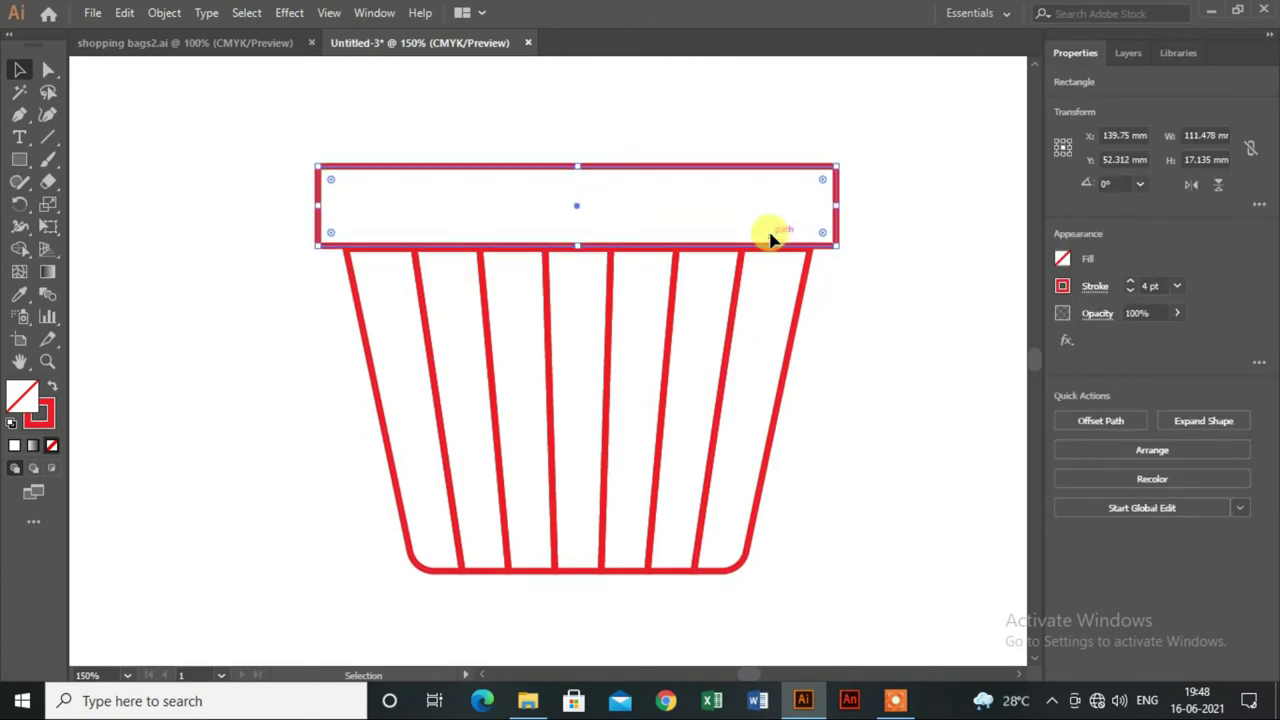
pyautogui.press('Down')
pyautogui.press('Down')
pyautogui.click(890, 334)
# Horizontally centre the rim over the basket body
pyautogui.keyDown('alt'); pyautogui.scroll(-1, 884, 327); pyautogui.keyUp('alt')
pyautogui.keyDown('alt'); pyautogui.scroll(-1, 873, 325); pyautogui.keyUp('alt')
pyautogui.keyDown('alt'); pyautogui.scroll(1, 873, 324); pyautogui.keyUp('alt')
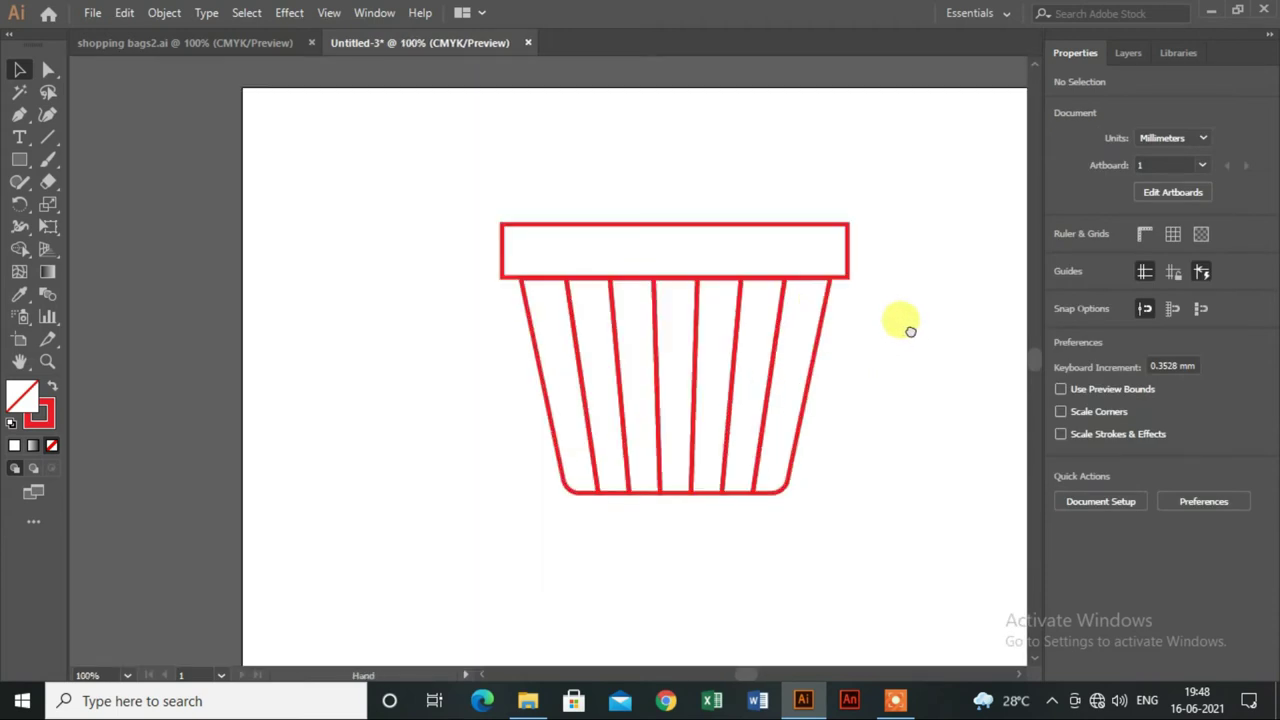
pyautogui.click(18, 70)
pyautogui.click(574, 240)
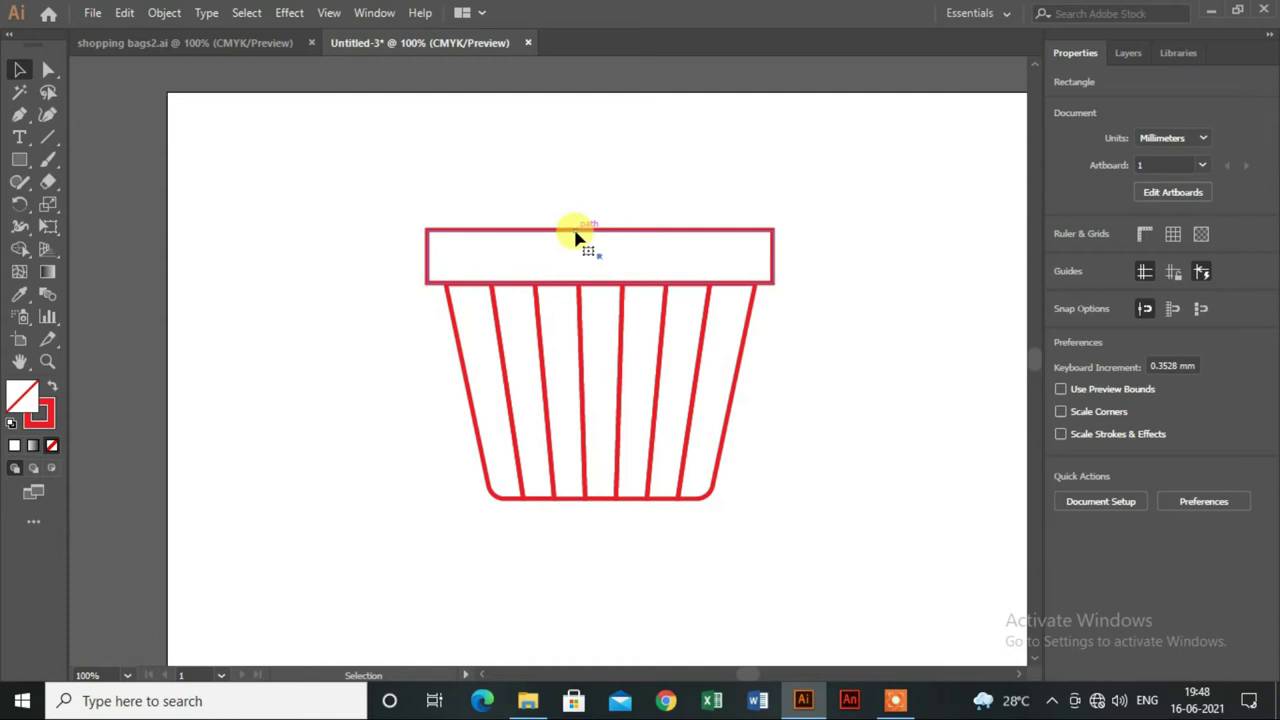
pyautogui.moveTo(862, 226); pyautogui.dragTo(661, 465)
pyautogui.click(1126, 417)
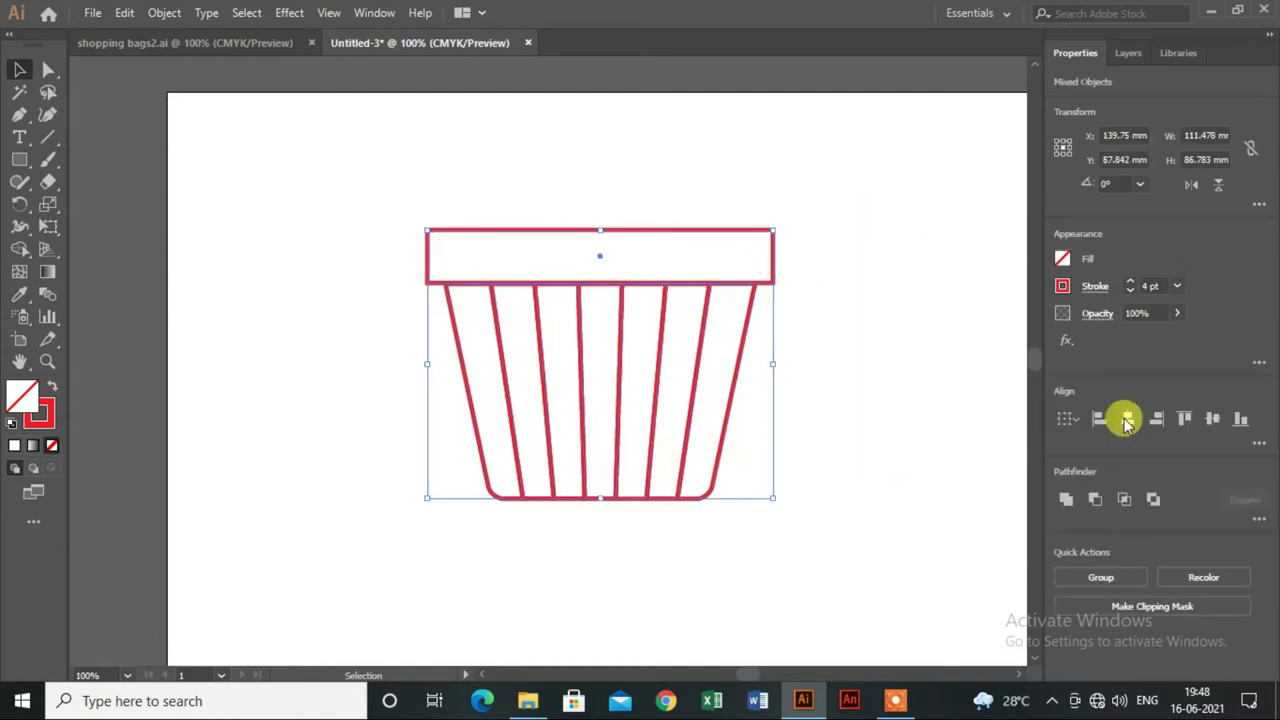
pyautogui.click(922, 418)
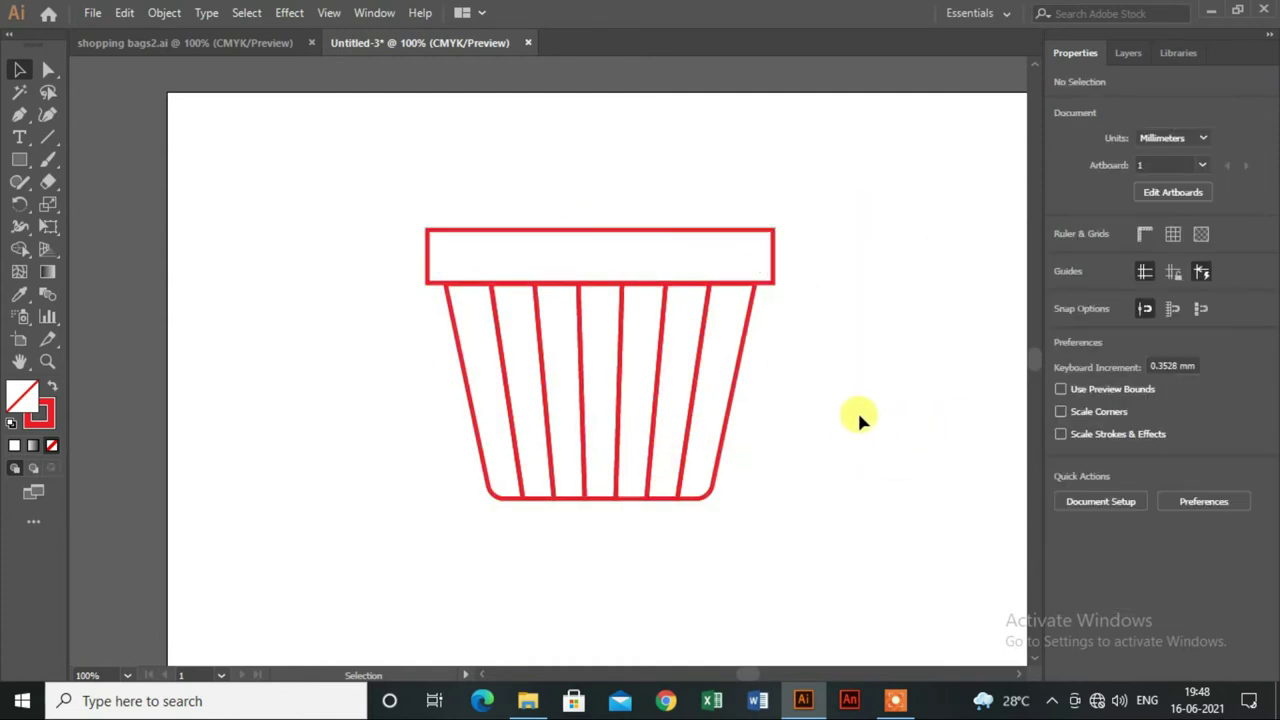
# Round the corners of the rim rectangle
pyautogui.scroll(1, 797, 420)
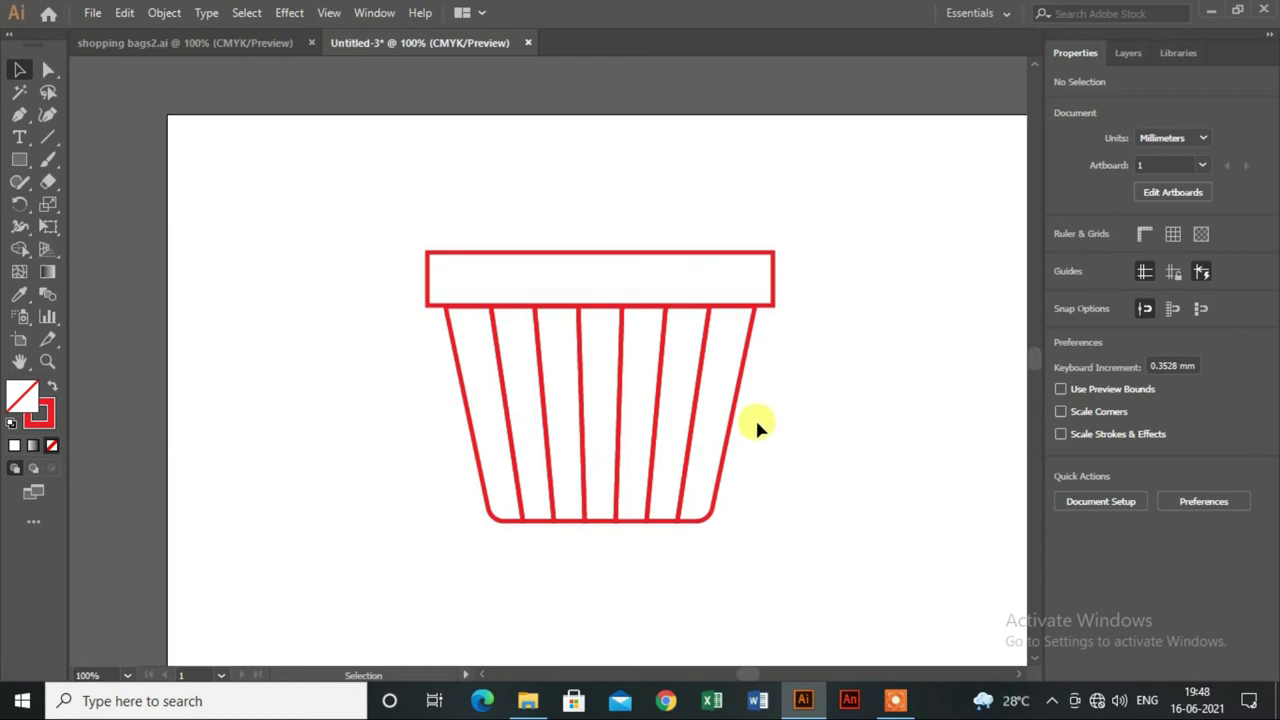
pyautogui.scroll(1, 735, 419)
pyautogui.scroll(1, 735, 419)
pyautogui.click(600, 266)
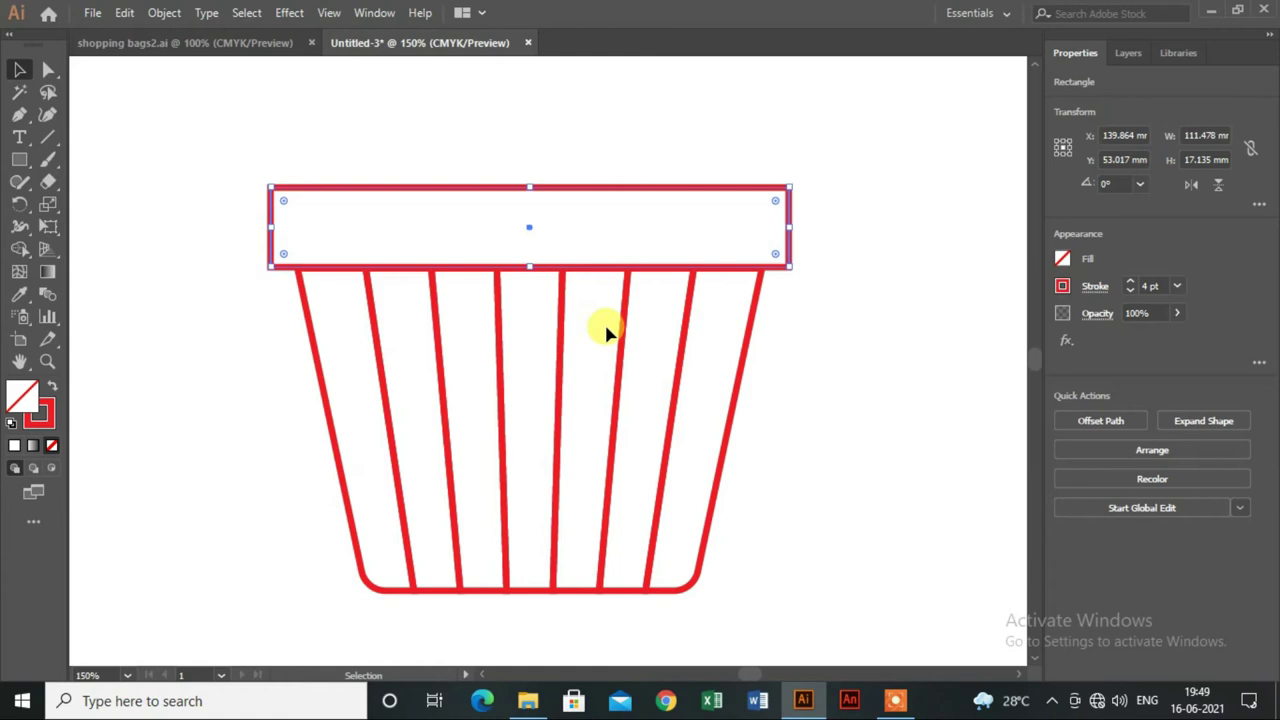
pyautogui.scroll(1, 606, 331)
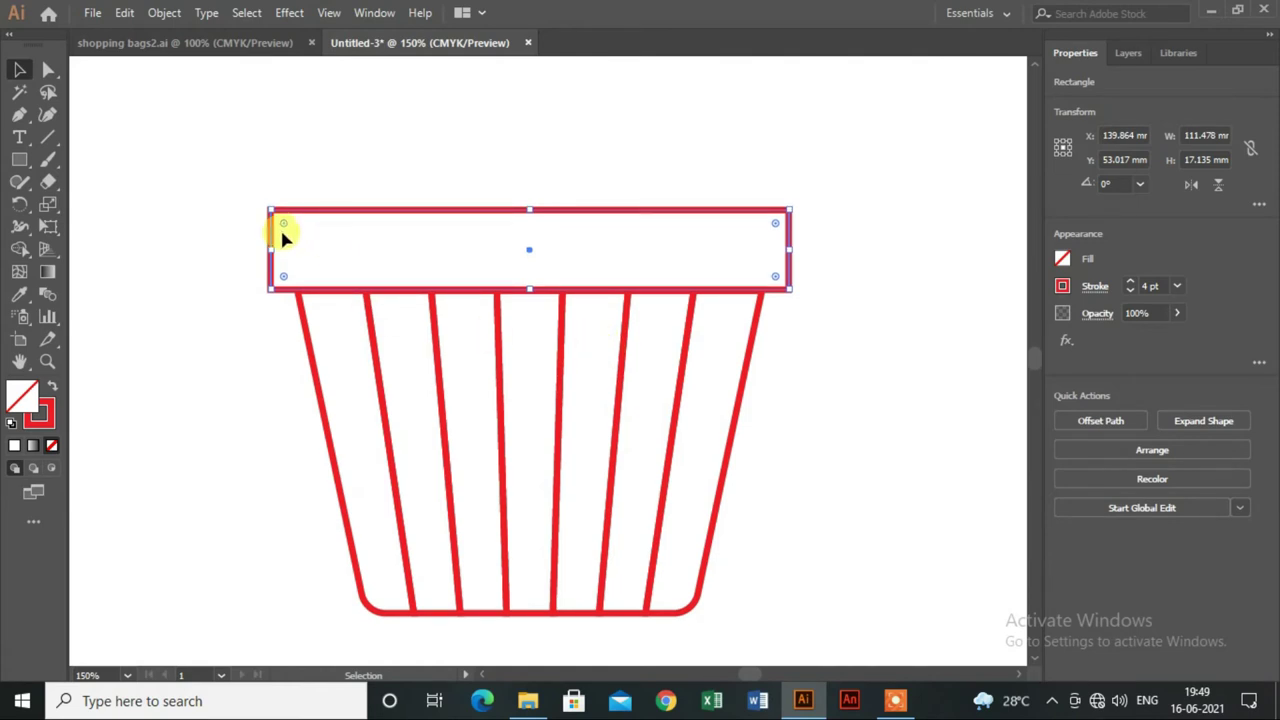
pyautogui.moveTo(283, 222); pyautogui.dragTo(291, 224)
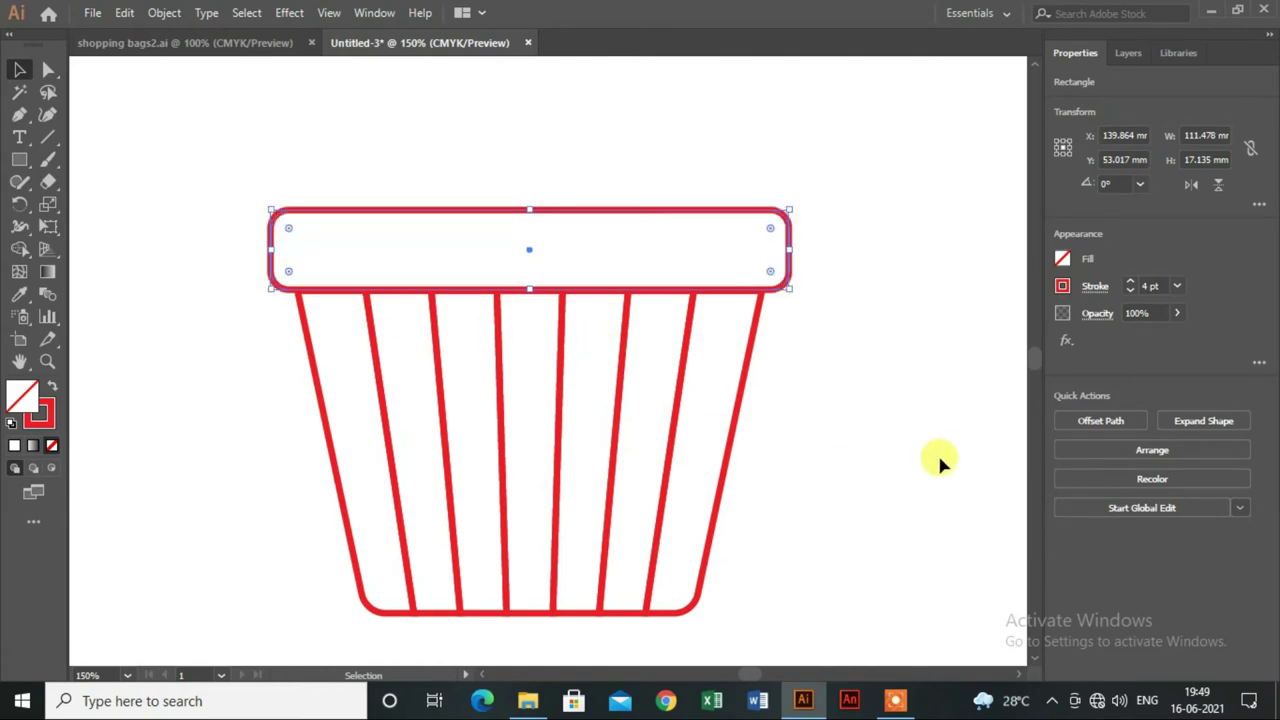
pyautogui.click(870, 434)
pyautogui.scroll(1, 870, 434)
pyautogui.scroll(1, 870, 434)
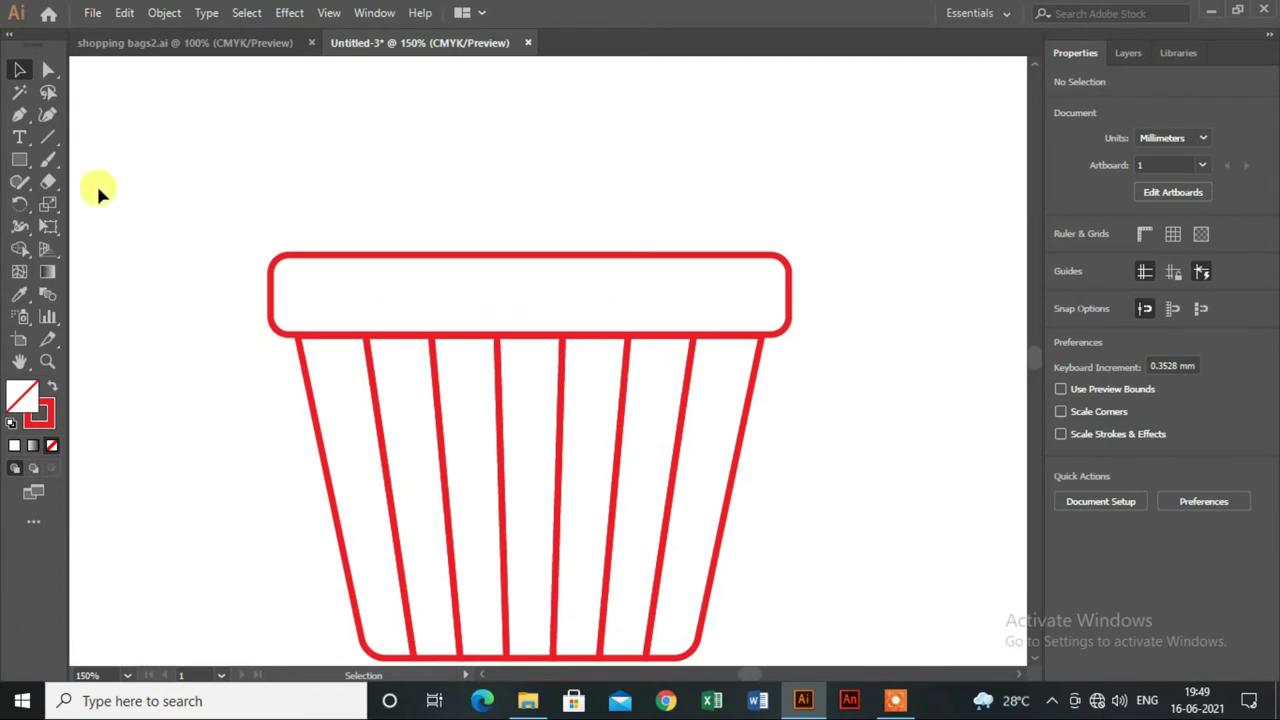
# Draw a small circle inside the basket's rim bar with the Ellipse tool
pyautogui.moveTo(25, 167); pyautogui.dragTo(69, 203)
pyautogui.moveTo(520, 272)
pyautogui.mouseDown()
pyautogui.moveTo(579, 318)
pyautogui.moveTo(560, 318)
pyautogui.moveTo(543, 262)
pyautogui.mouseUp()
pyautogui.press('v')
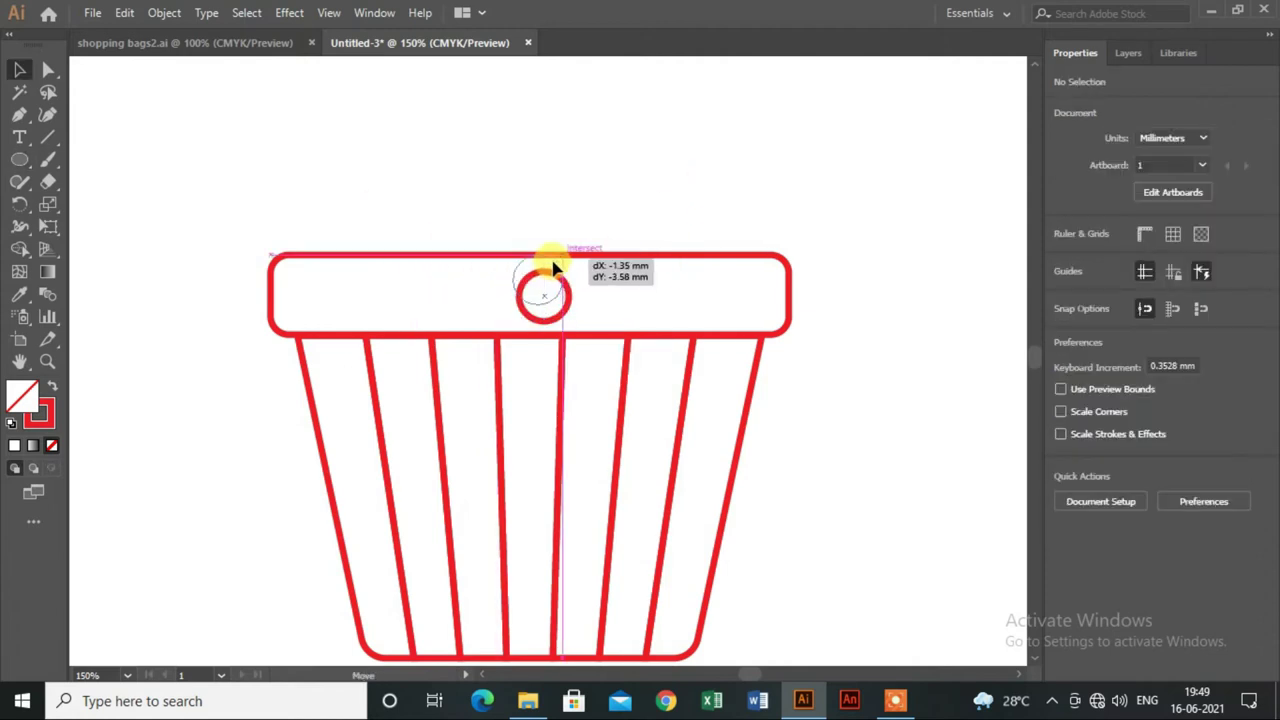
pyautogui.scroll(-1, 563, 270)
pyautogui.scroll(-1, 563, 270)
pyautogui.click(842, 335)
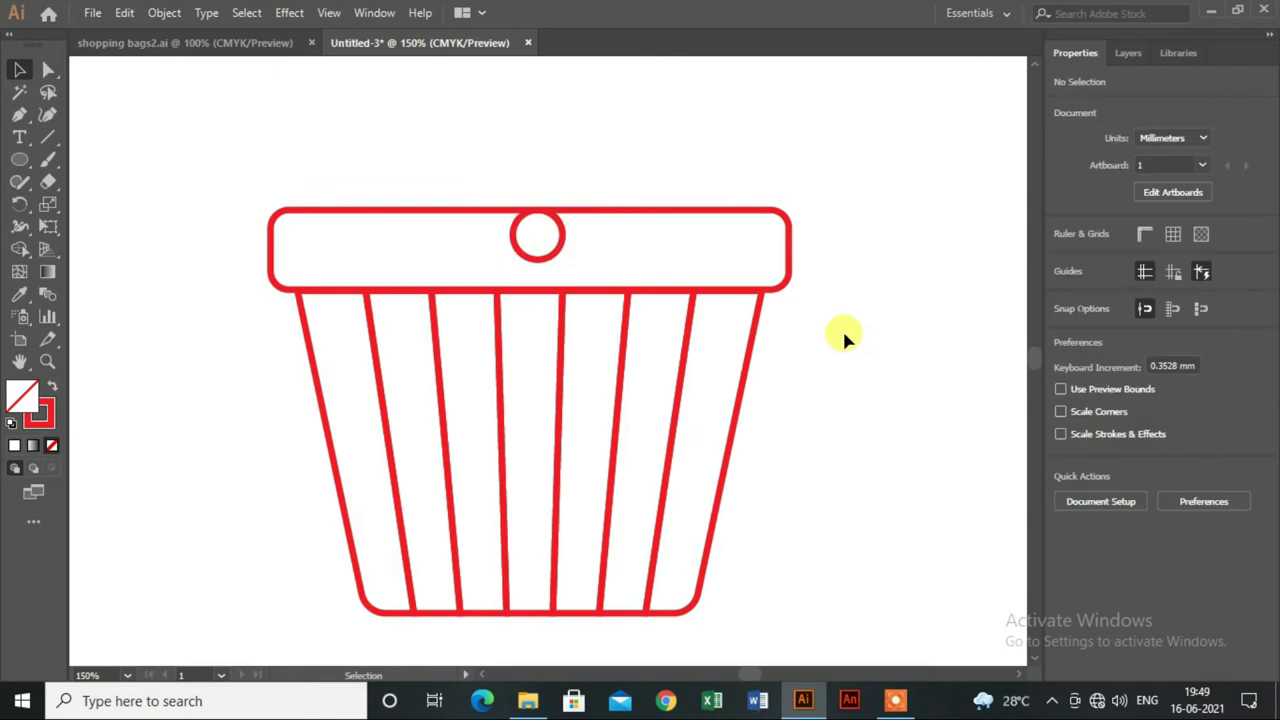
# Centre the circle horizontally on the basket by aligning all its parts
pyautogui.moveTo(212, 205)
pyautogui.mouseDown()
pyautogui.moveTo(543, 471)
pyautogui.moveTo(897, 525)
pyautogui.mouseUp()
pyautogui.click(1128, 422)
pyautogui.click(921, 412)
pyautogui.scroll(2, 921, 410)
pyautogui.scroll(1, 920, 406)
pyautogui.scroll(1, 890, 415)
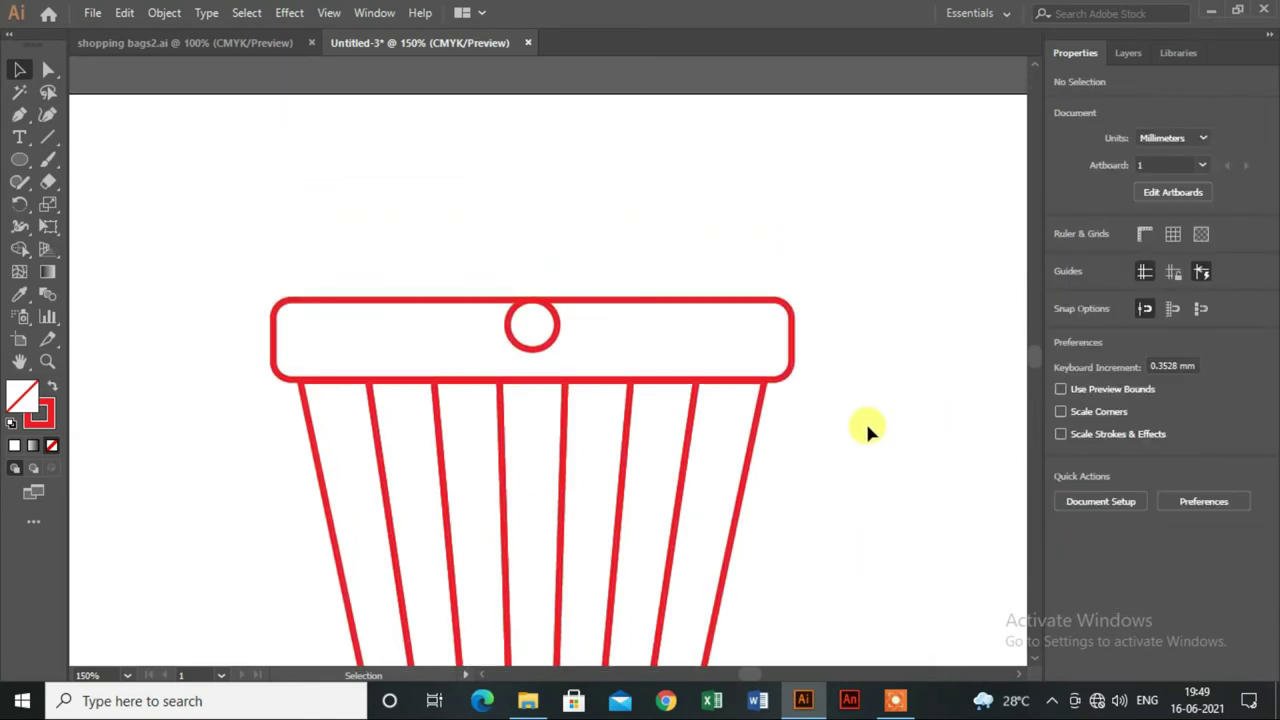
pyautogui.scroll(1, 786, 420)
pyautogui.rightClick(20, 160)
# Draw a thin rectangle above the basket and round its corners into a pill
pyautogui.click(90, 155)
pyautogui.moveTo(432, 186); pyautogui.dragTo(735, 218)
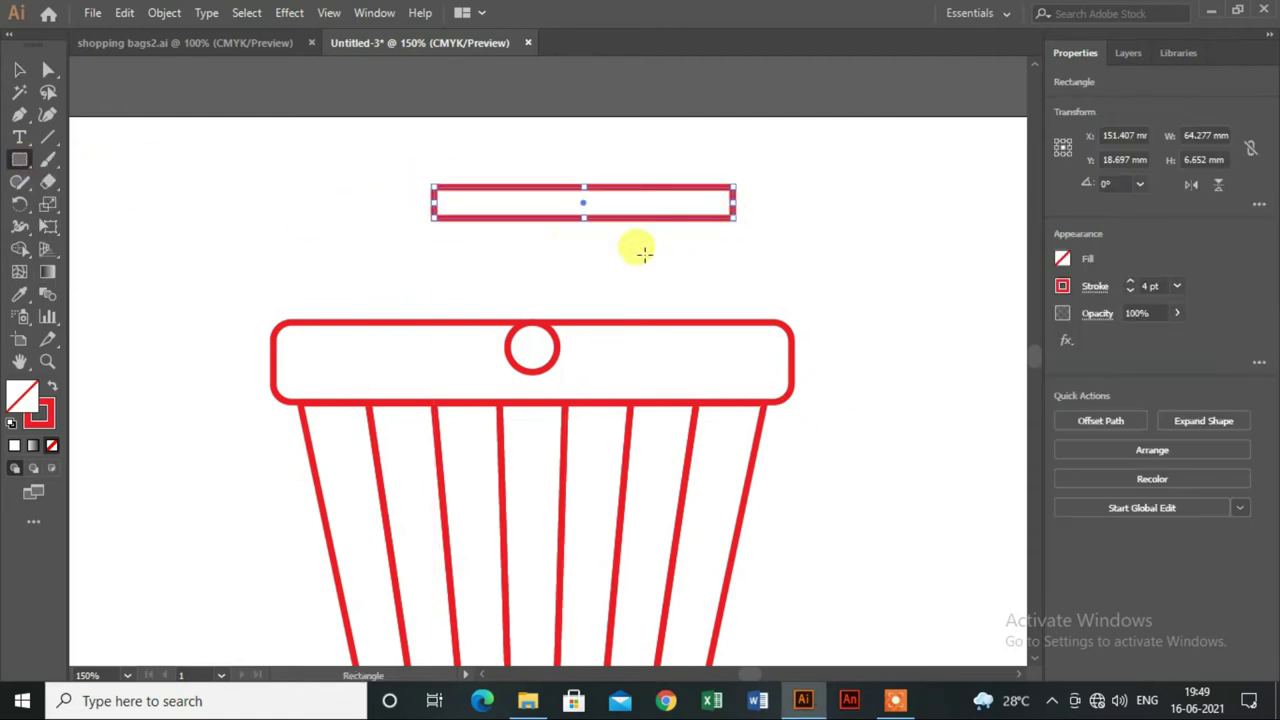
pyautogui.scroll(1, 537, 262)
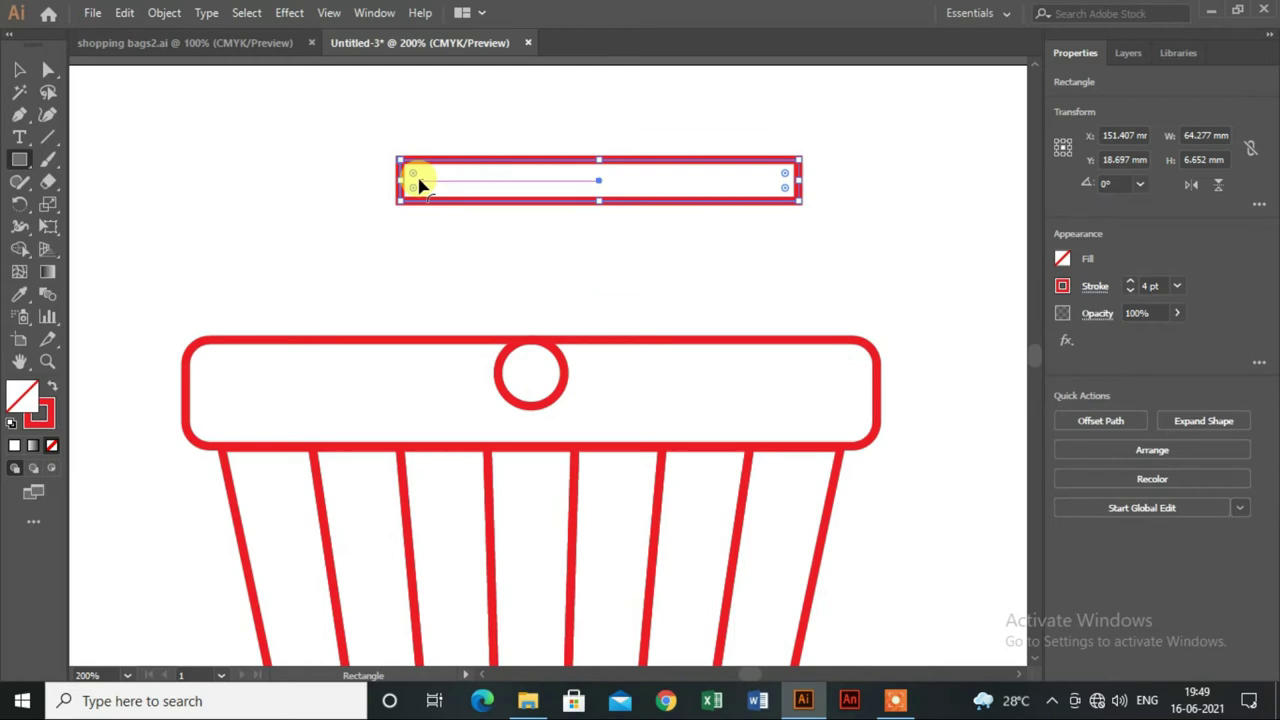
pyautogui.press('v')
pyautogui.moveTo(415, 180); pyautogui.dragTo(470, 203)
pyautogui.click(165, 163)
pyautogui.scroll(1, 423, 243)
# Rotate the pill about 43° into a diagonal handle
pyautogui.click(636, 222)
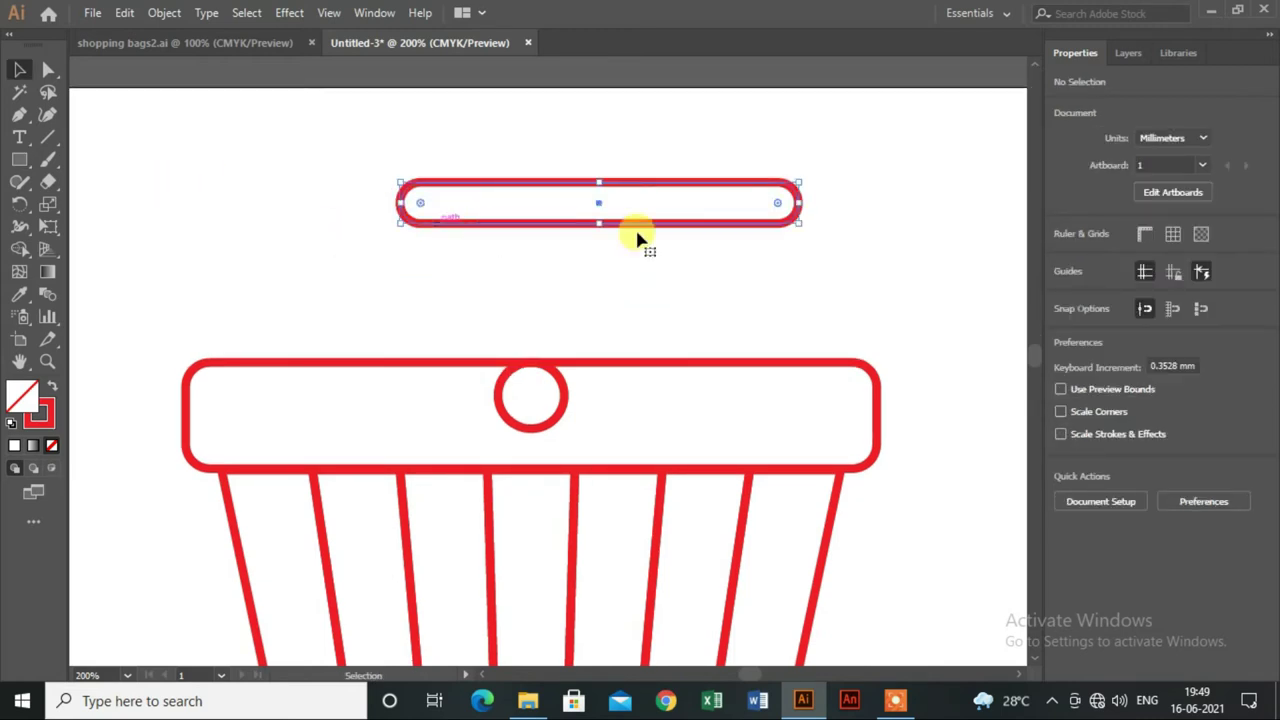
pyautogui.moveTo(803, 175); pyautogui.dragTo(700, 63)
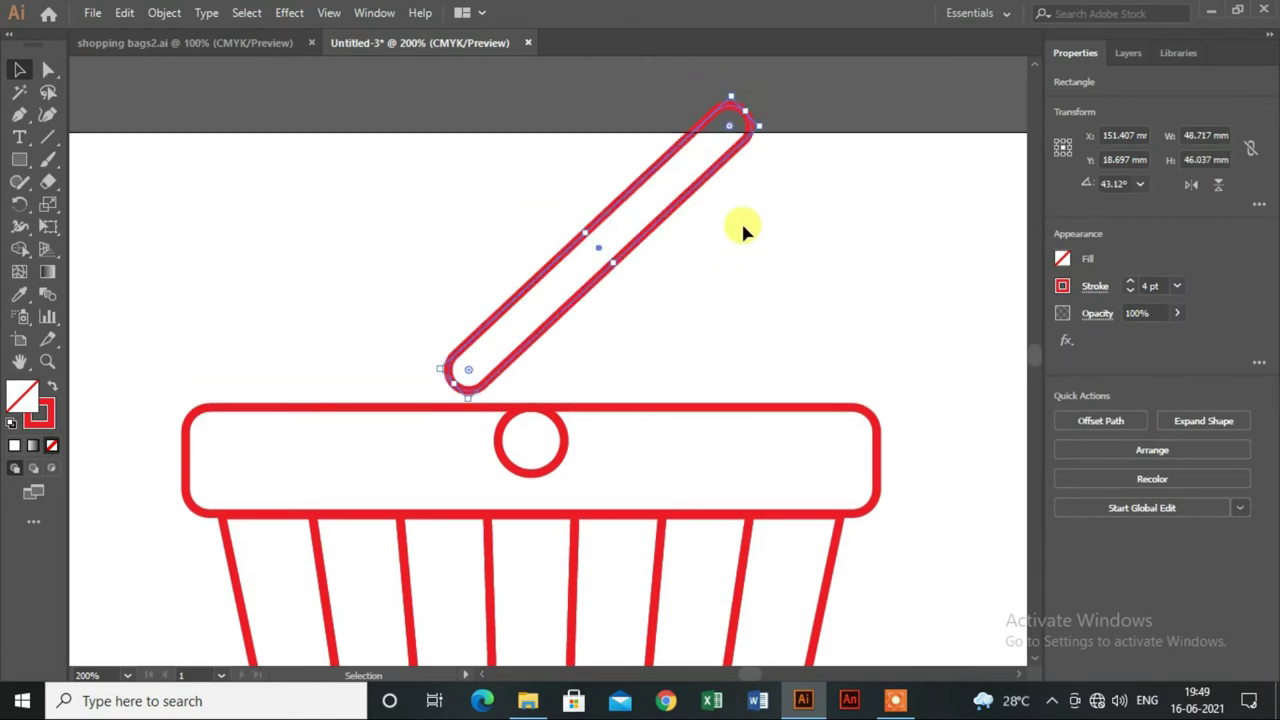
pyautogui.scroll(-1, 740, 229)
pyautogui.scroll(-1, 572, 243)
pyautogui.scroll(-1, 374, 238)
# Move the tilted pill so its lower end sits in the rim circle
pyautogui.click(379, 232)
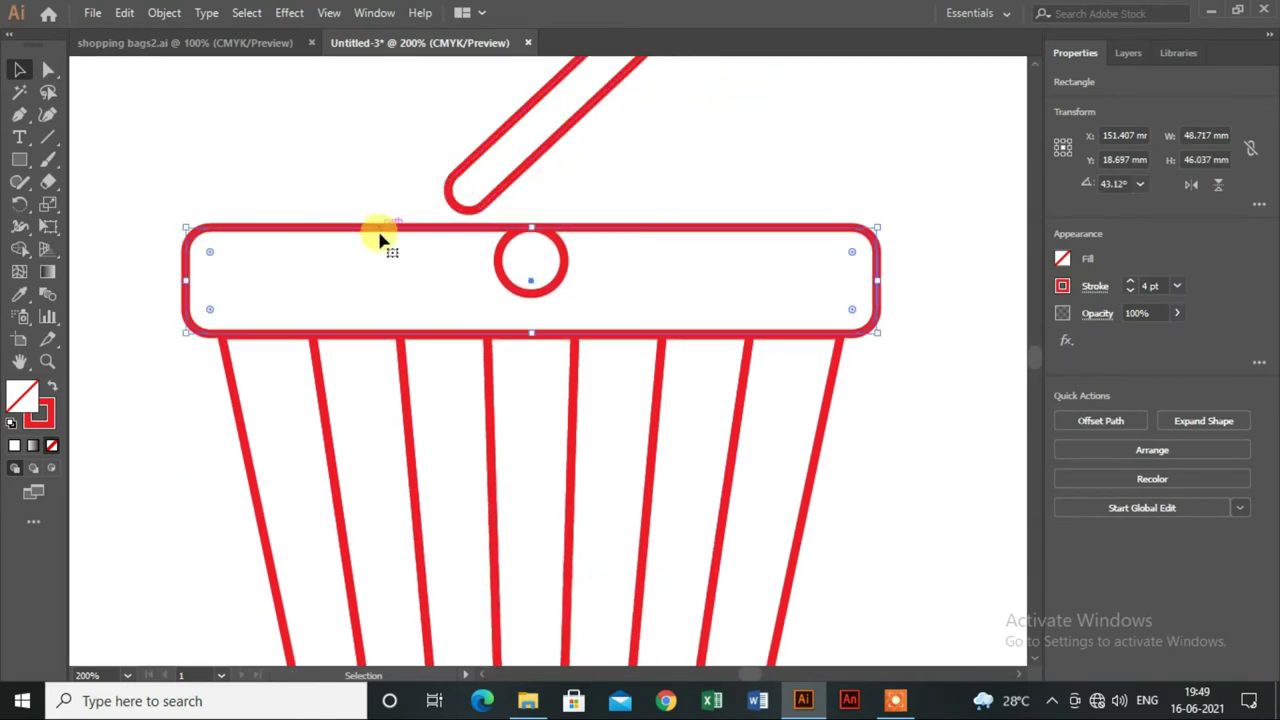
pyautogui.moveTo(449, 318); pyautogui.dragTo(573, 362)
pyautogui.scroll(-1, 573, 362)
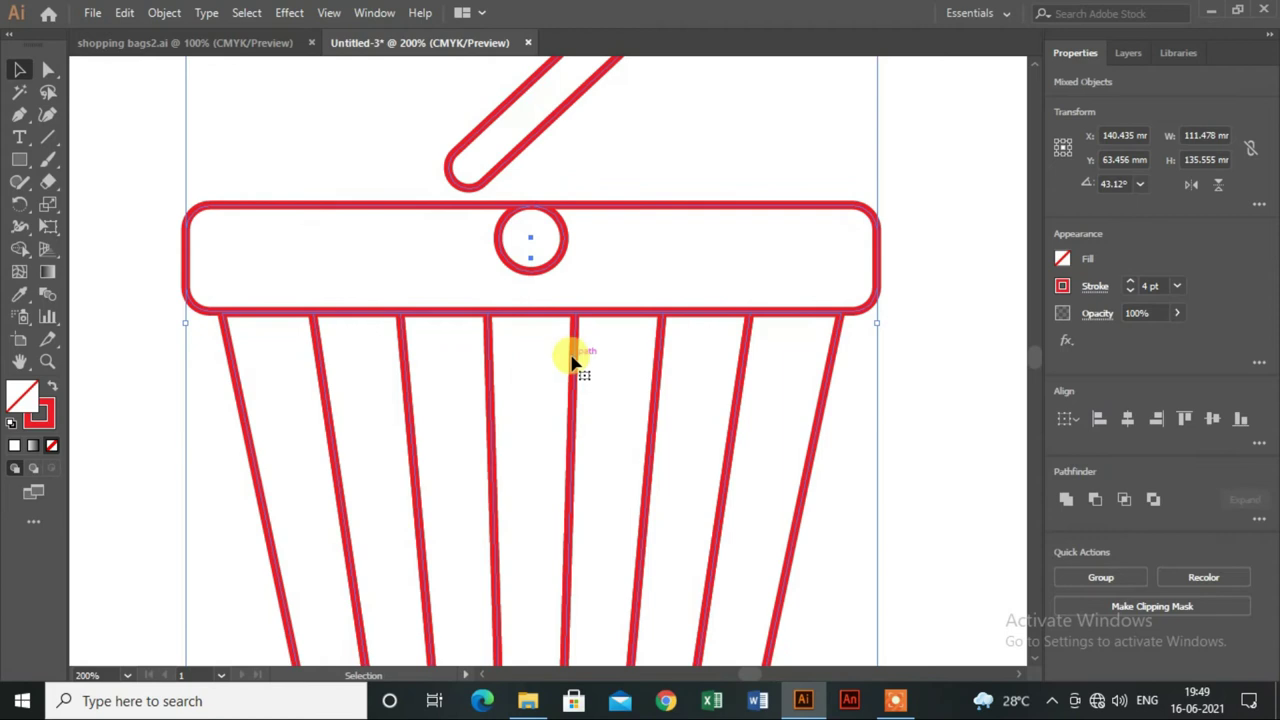
pyautogui.scroll(2, 572, 355)
pyautogui.scroll(1, 572, 355)
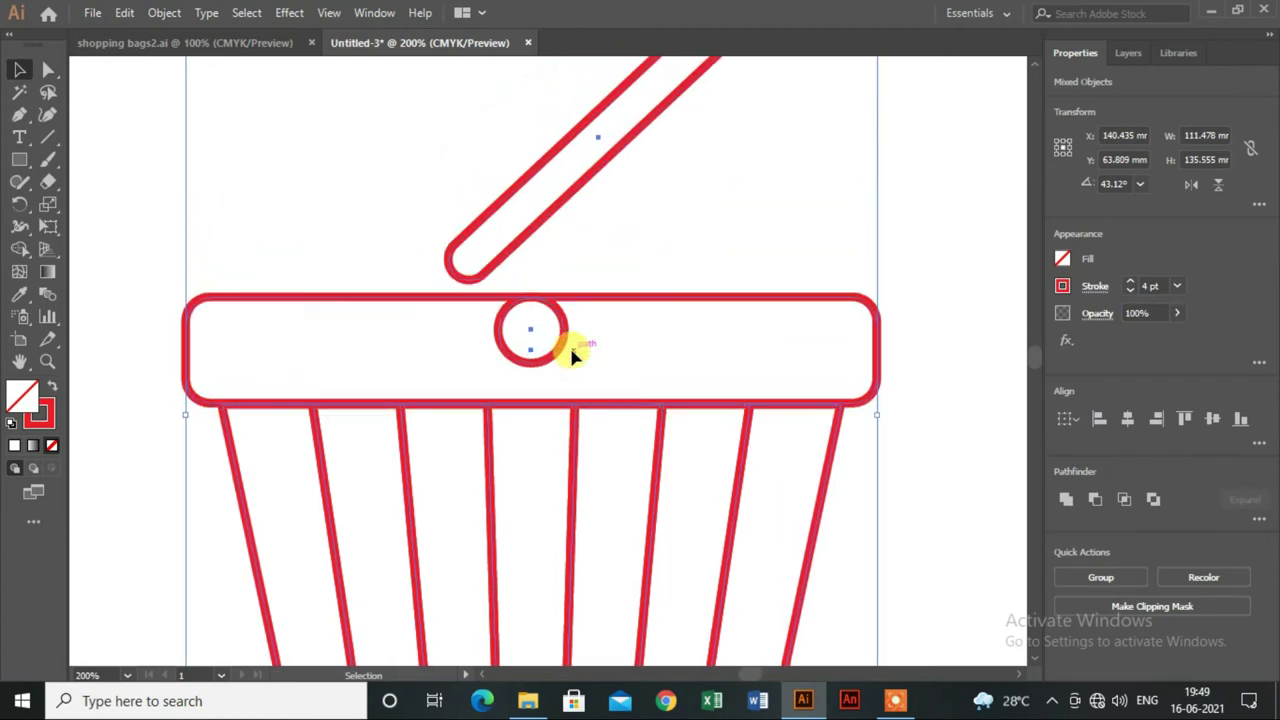
pyautogui.scroll(2, 572, 355)
pyautogui.scroll(1, 573, 357)
pyautogui.click(620, 280)
pyautogui.moveTo(566, 269); pyautogui.dragTo(645, 320)
pyautogui.click(763, 277)
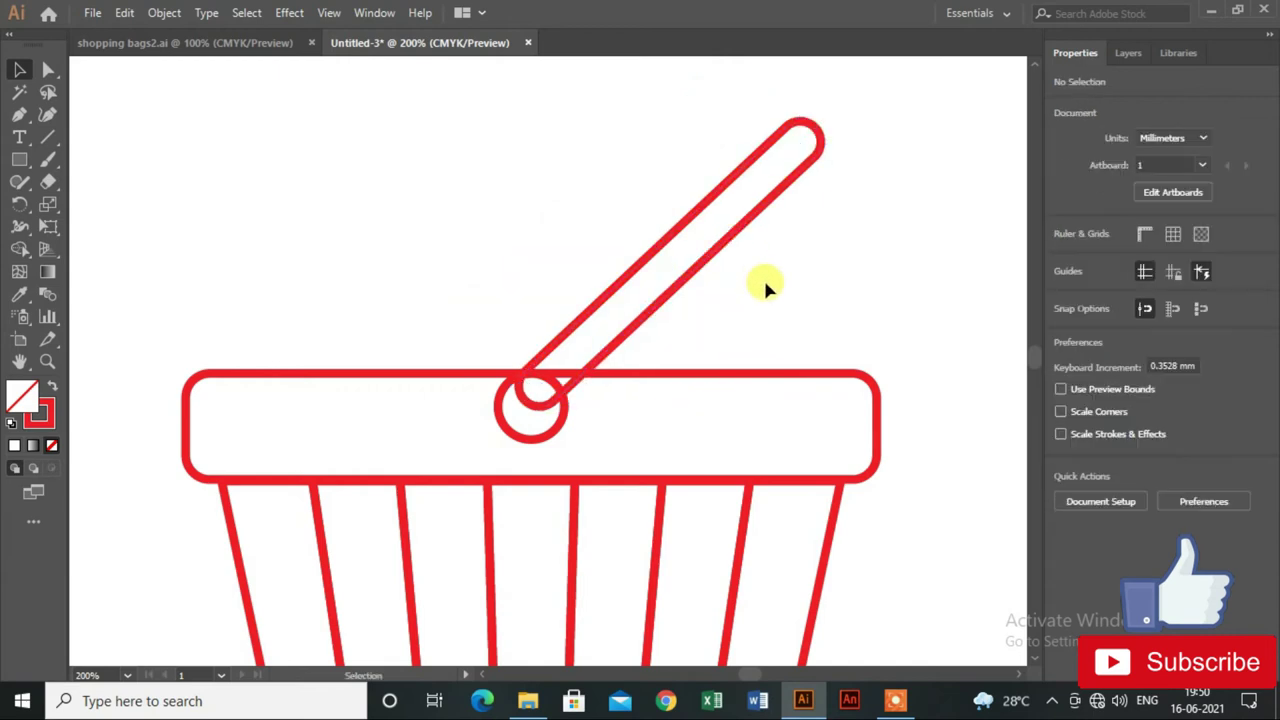
# Nudge the handle down and left with arrow keys, deeper into the circle
pyautogui.scroll(-1, 790, 290)
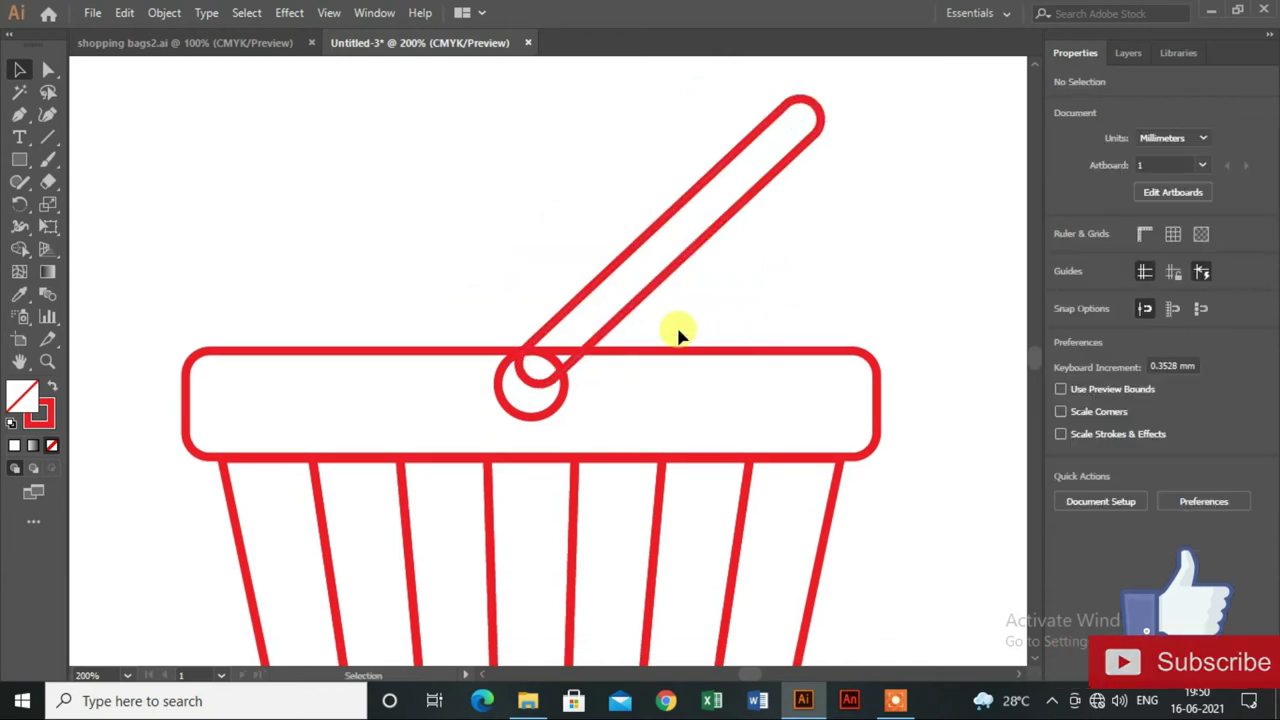
pyautogui.scroll(-1, 670, 336)
pyautogui.click(612, 312)
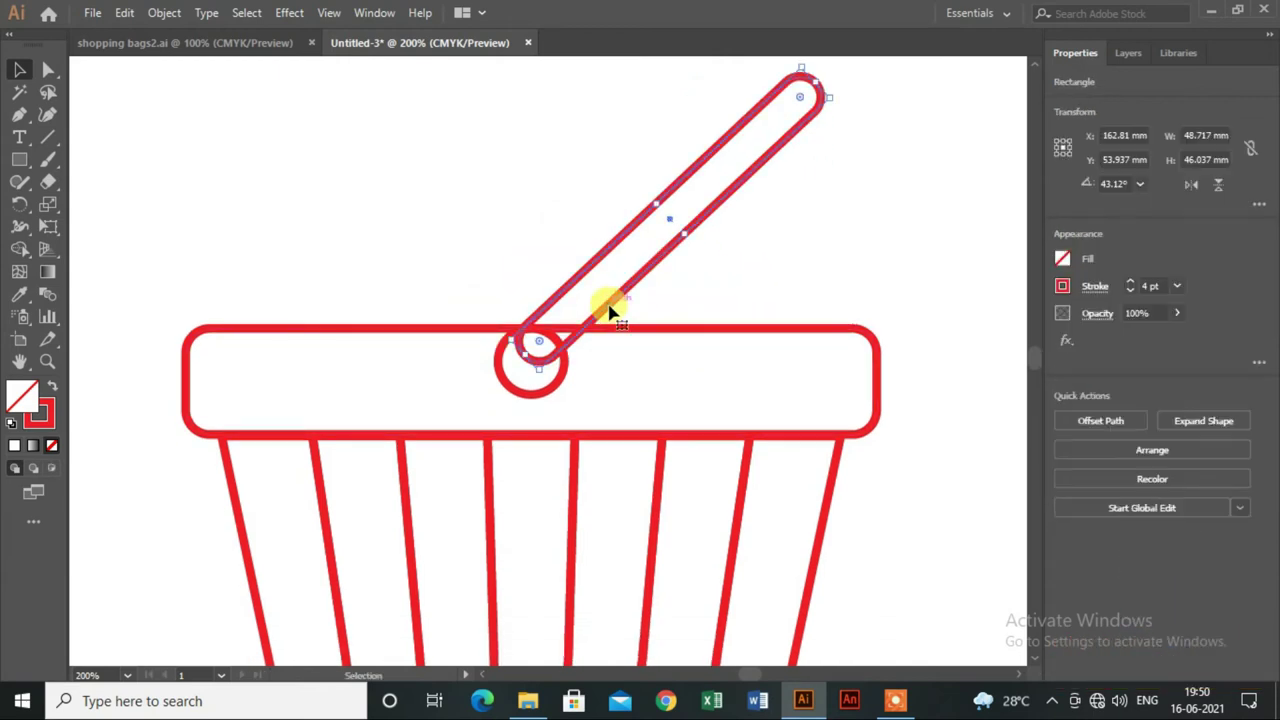
pyautogui.press('Down')
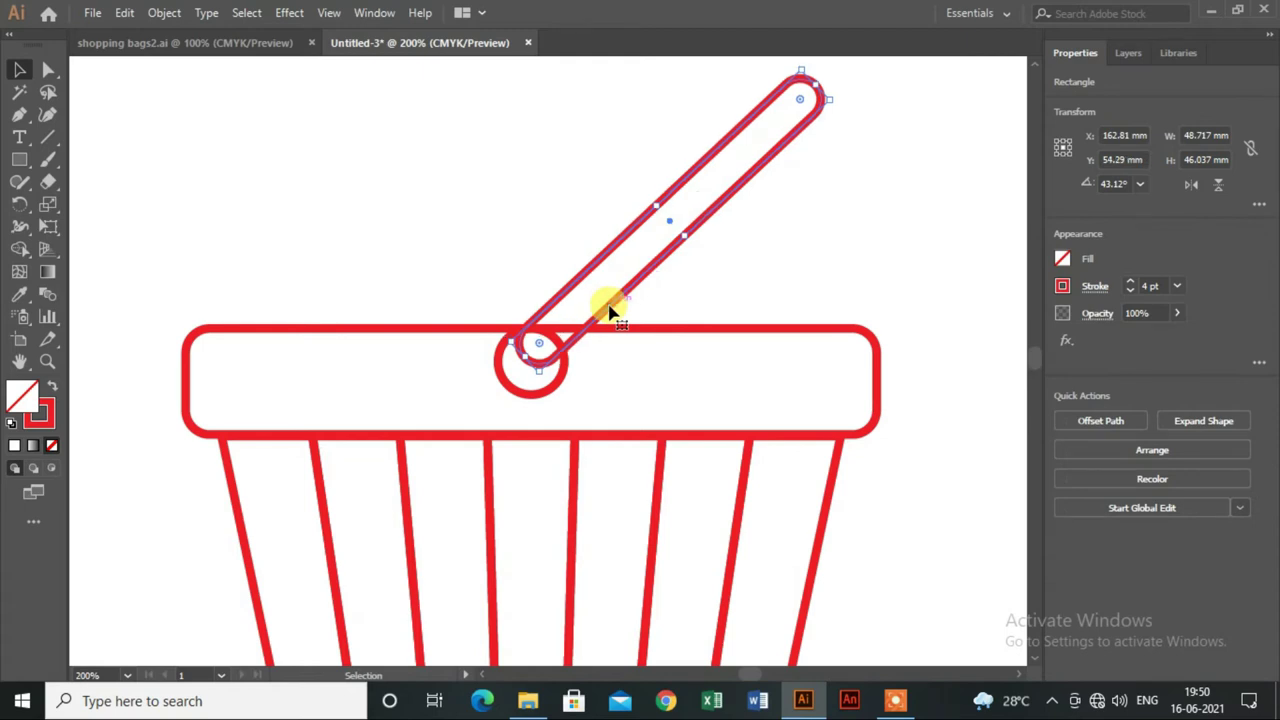
pyautogui.scroll(-1, 650, 270)
pyautogui.press('Down')
pyautogui.press('Down')
pyautogui.press('Left')
pyautogui.press('Down')
pyautogui.press('Down')
pyautogui.press('Down')
pyautogui.press('Down')
pyautogui.click(813, 218)
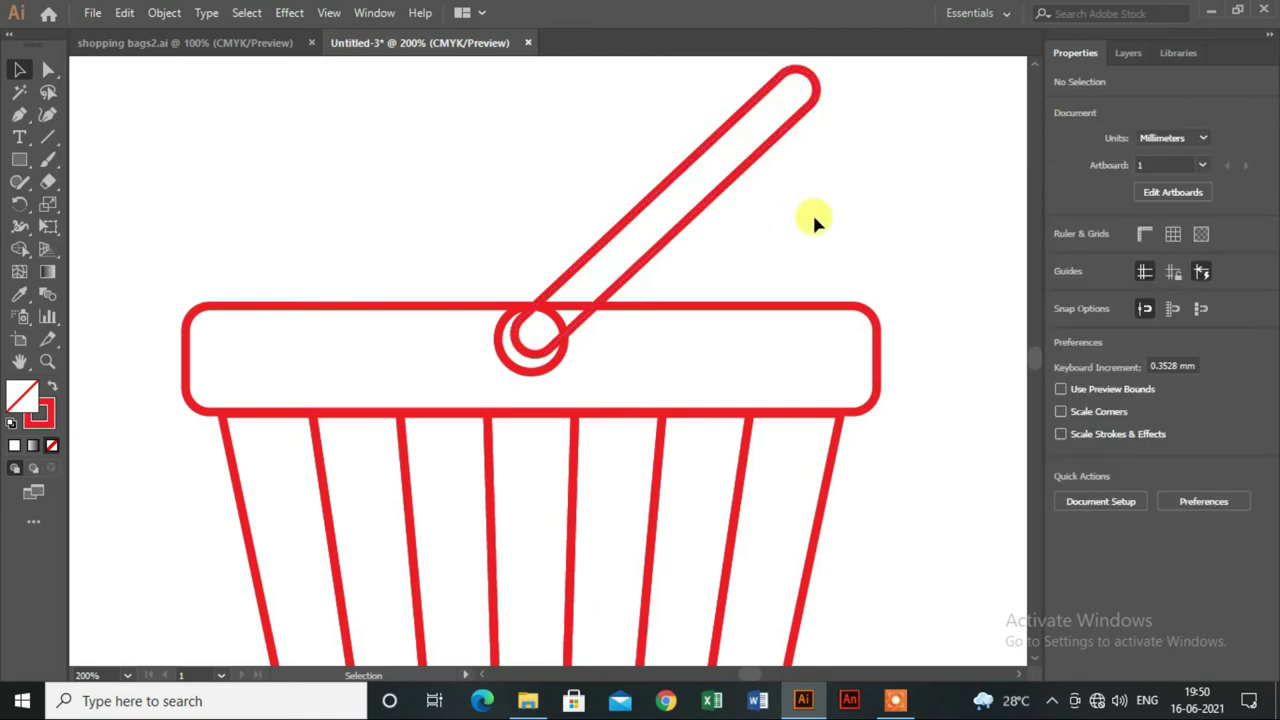
pyautogui.scroll(-2, 800, 200)
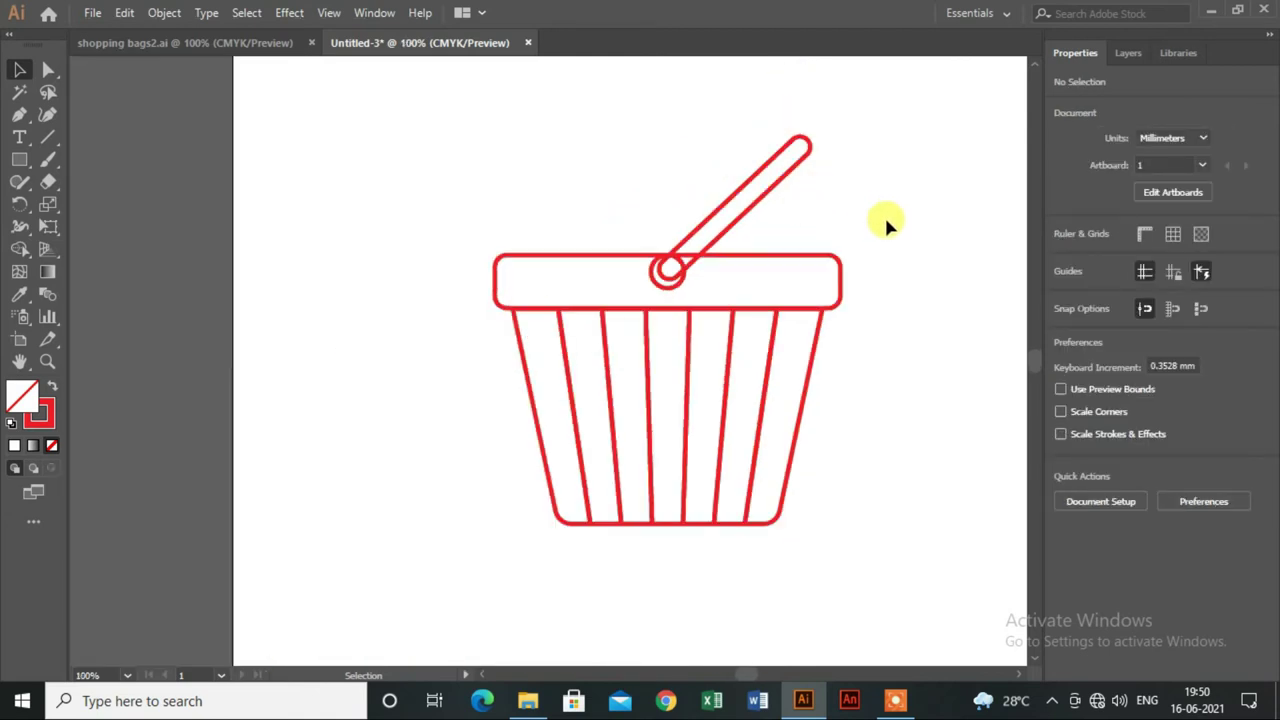
# Group all the basket parts and move the group to the left
pyautogui.moveTo(414, 137); pyautogui.dragTo(870, 500)
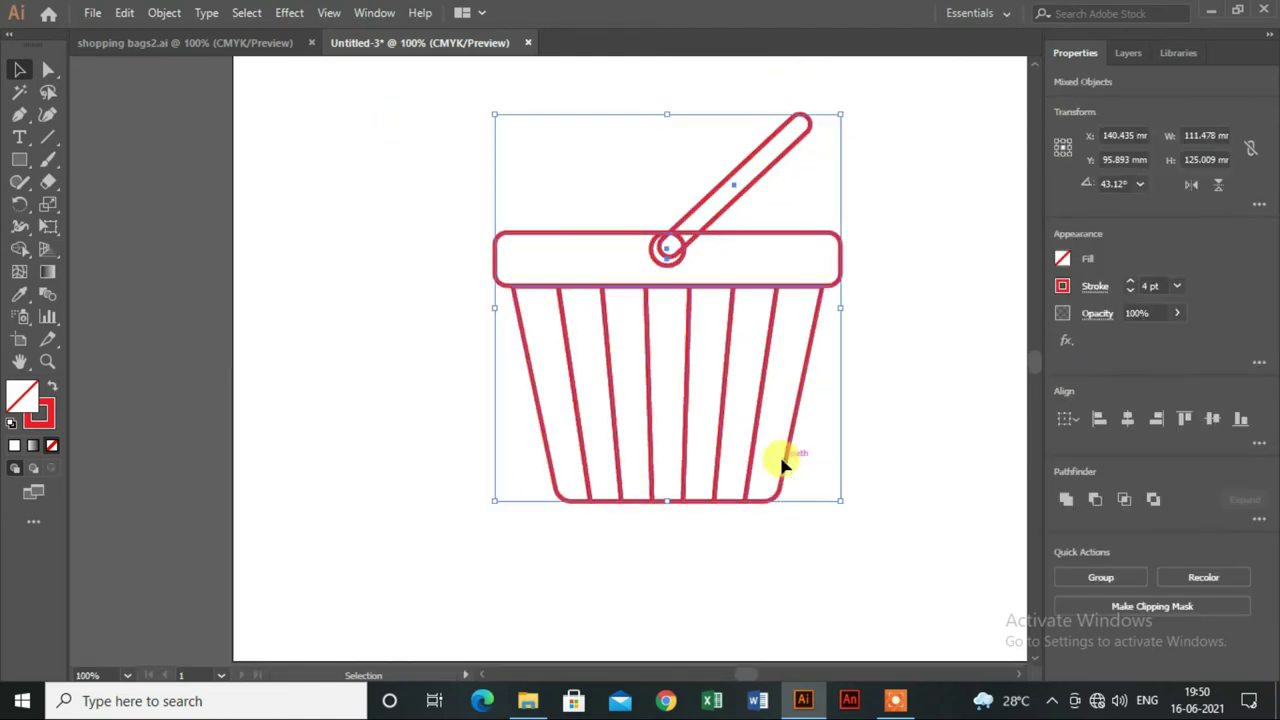
pyautogui.rightClick(757, 437)
pyautogui.click(823, 266)
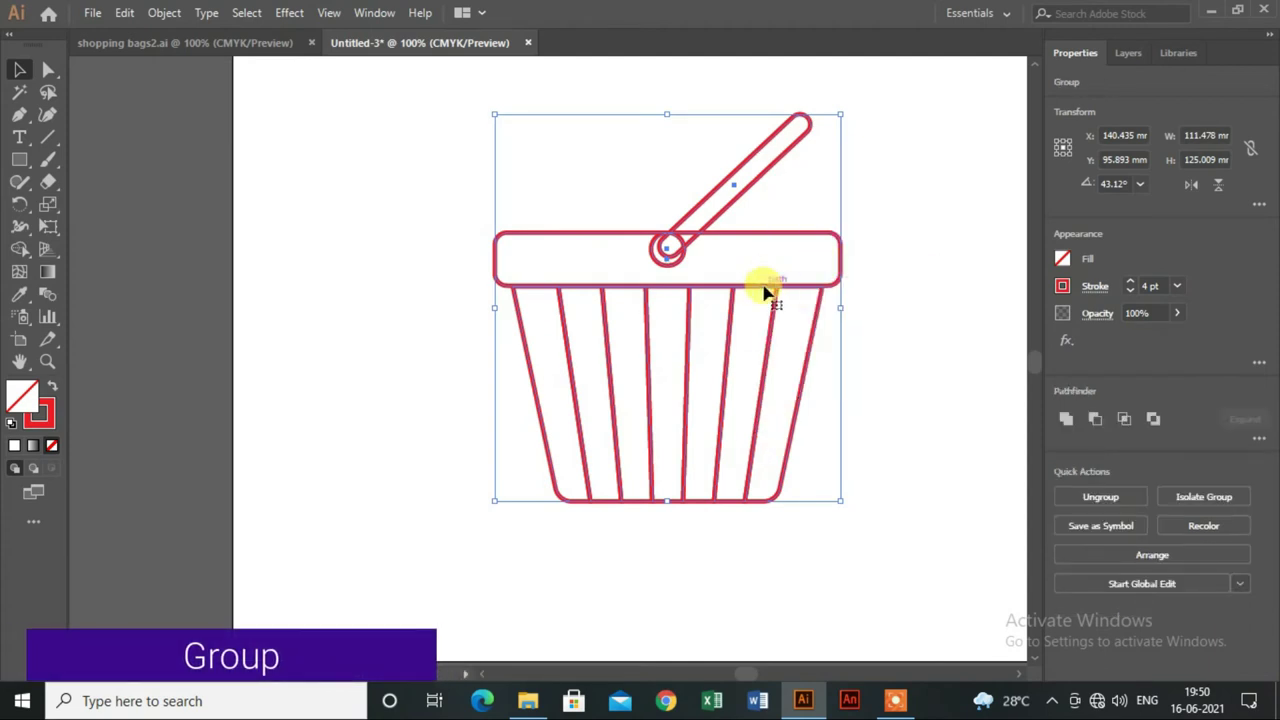
pyautogui.moveTo(763, 286); pyautogui.dragTo(607, 296)
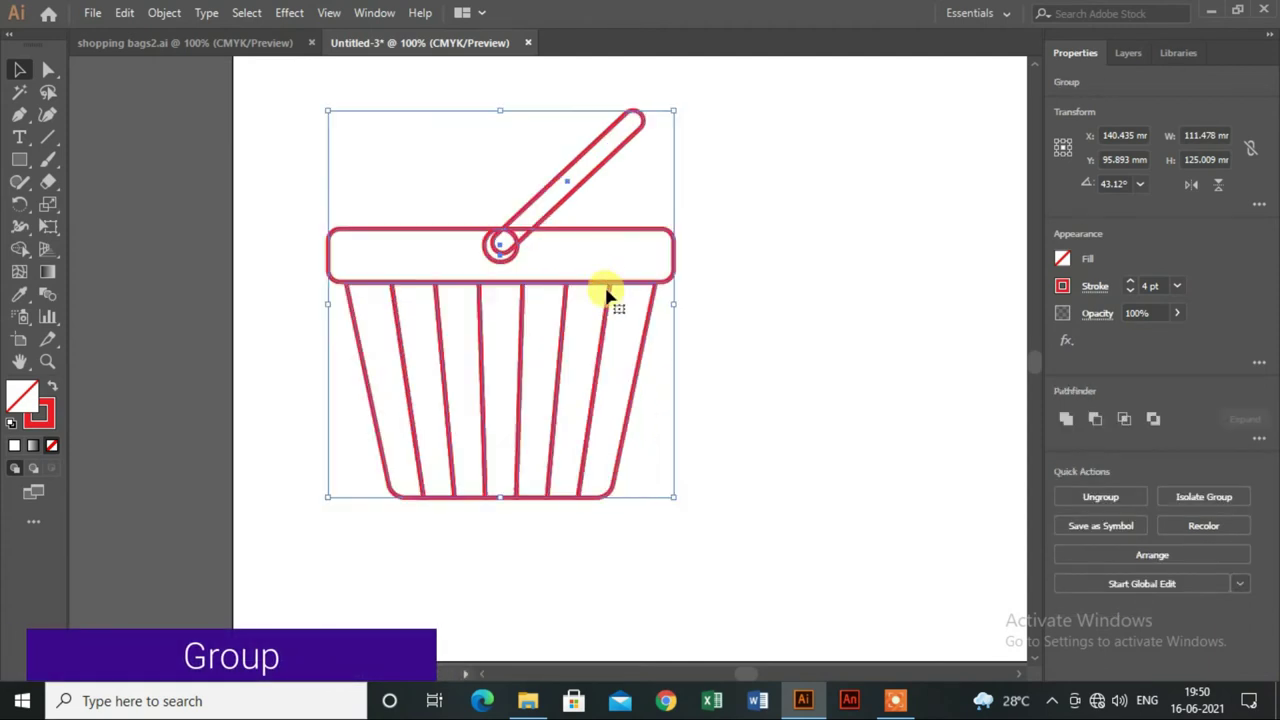
pyautogui.click(803, 330)
# Scale the basket group down and place it toward the artboard's upper left
pyautogui.hotkey('ctrl', '-')
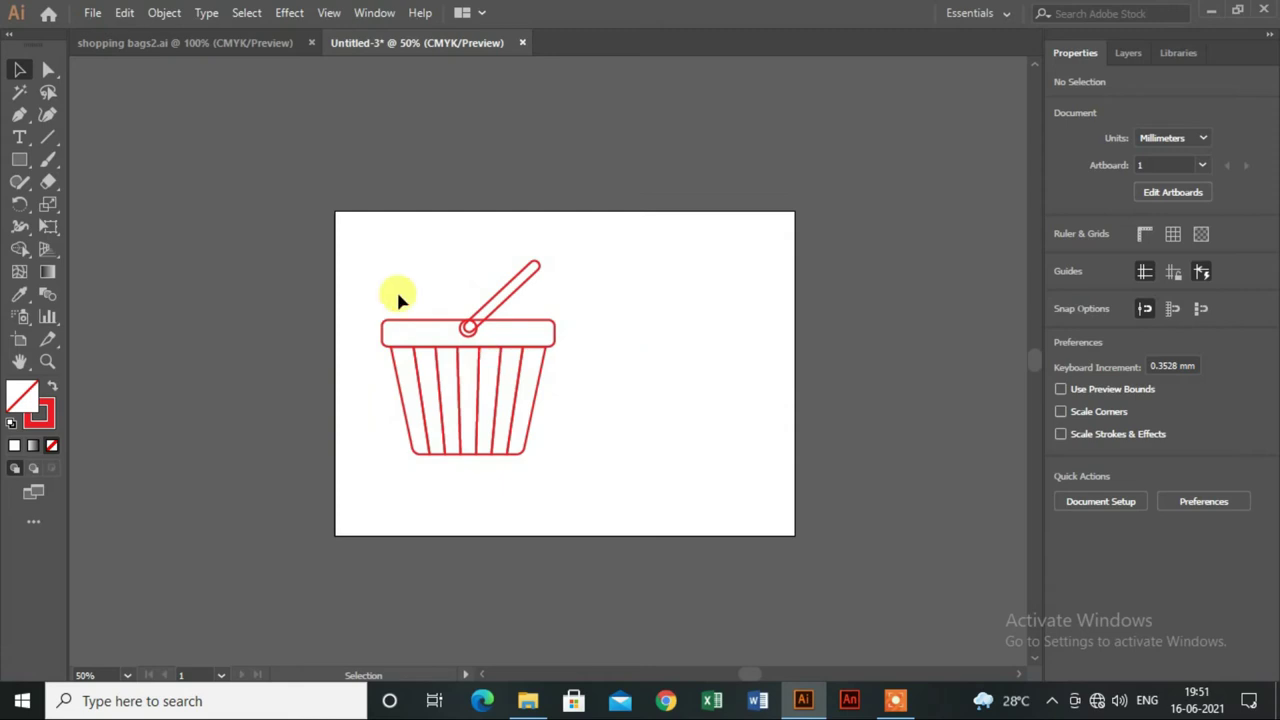
pyautogui.click(465, 348)
pyautogui.moveTo(553, 455)
pyautogui.mouseDown()
pyautogui.moveTo(477, 350)
pyautogui.moveTo(468, 362)
pyautogui.mouseUp()
pyautogui.click(613, 395)
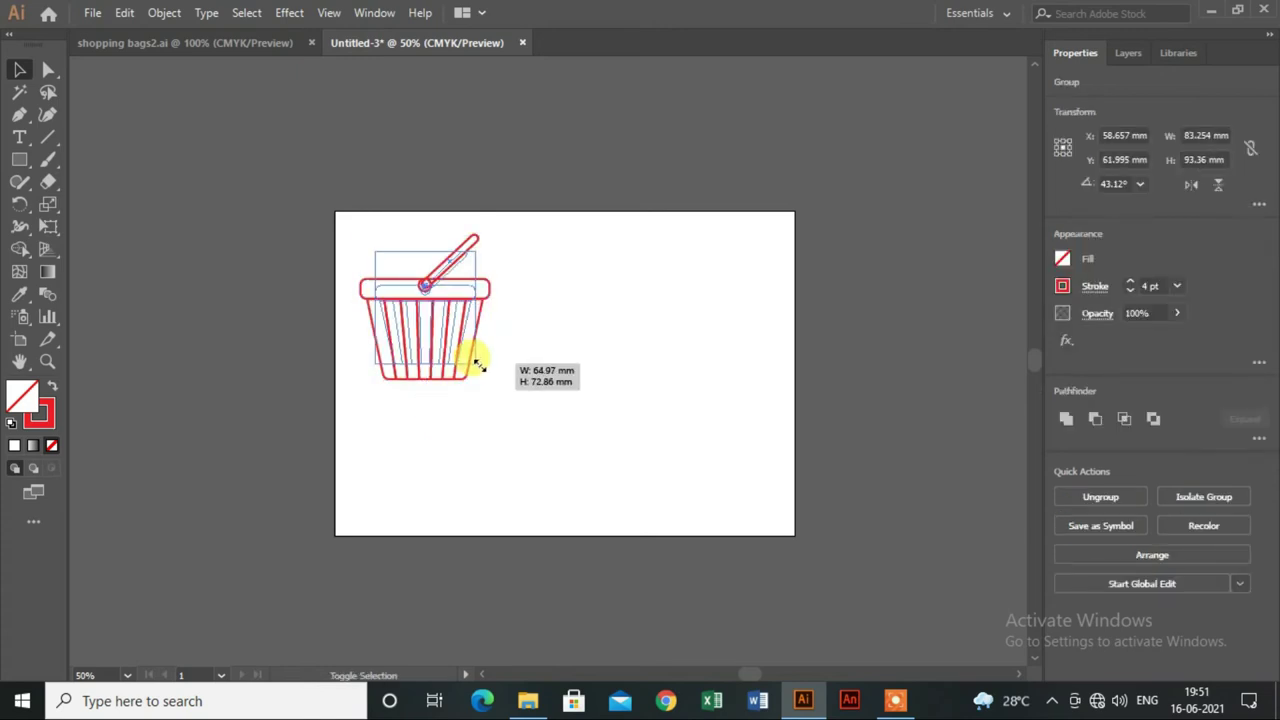
pyautogui.click(542, 390)
pyautogui.scroll(2, 425, 335)
pyautogui.scroll(1, 425, 335)
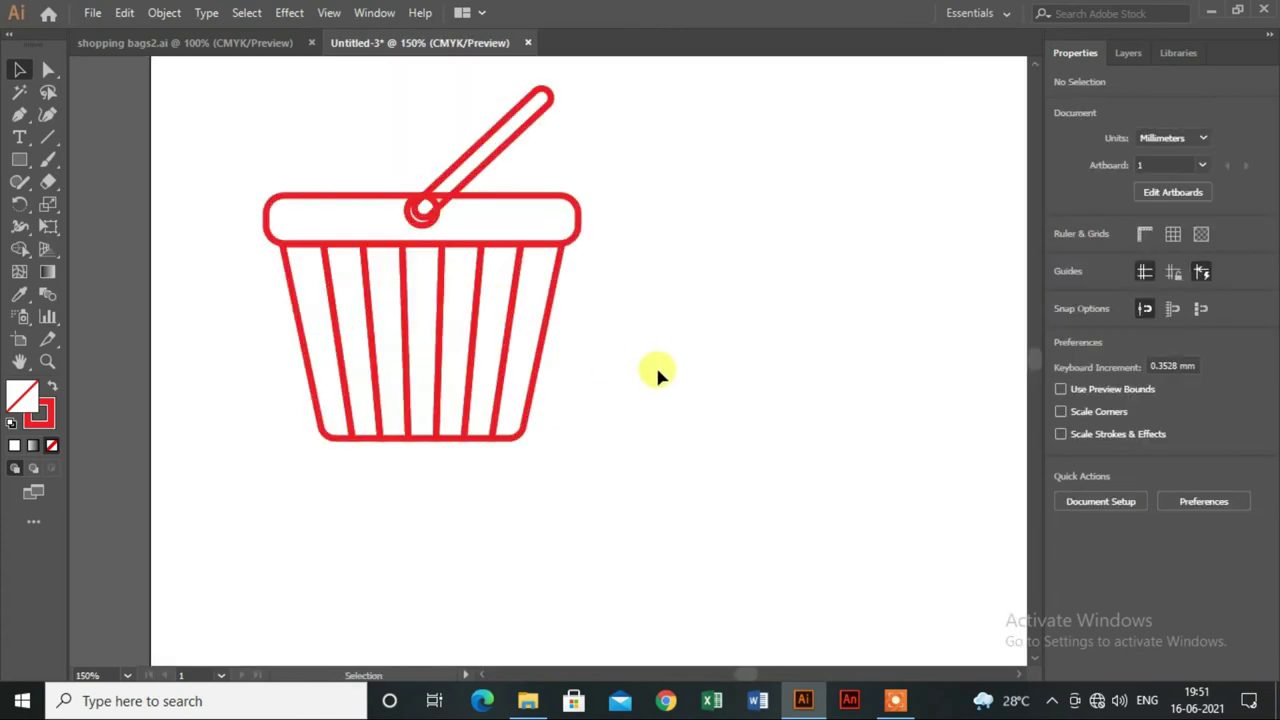
pyautogui.moveTo(717, 377); pyautogui.dragTo(517, 383)
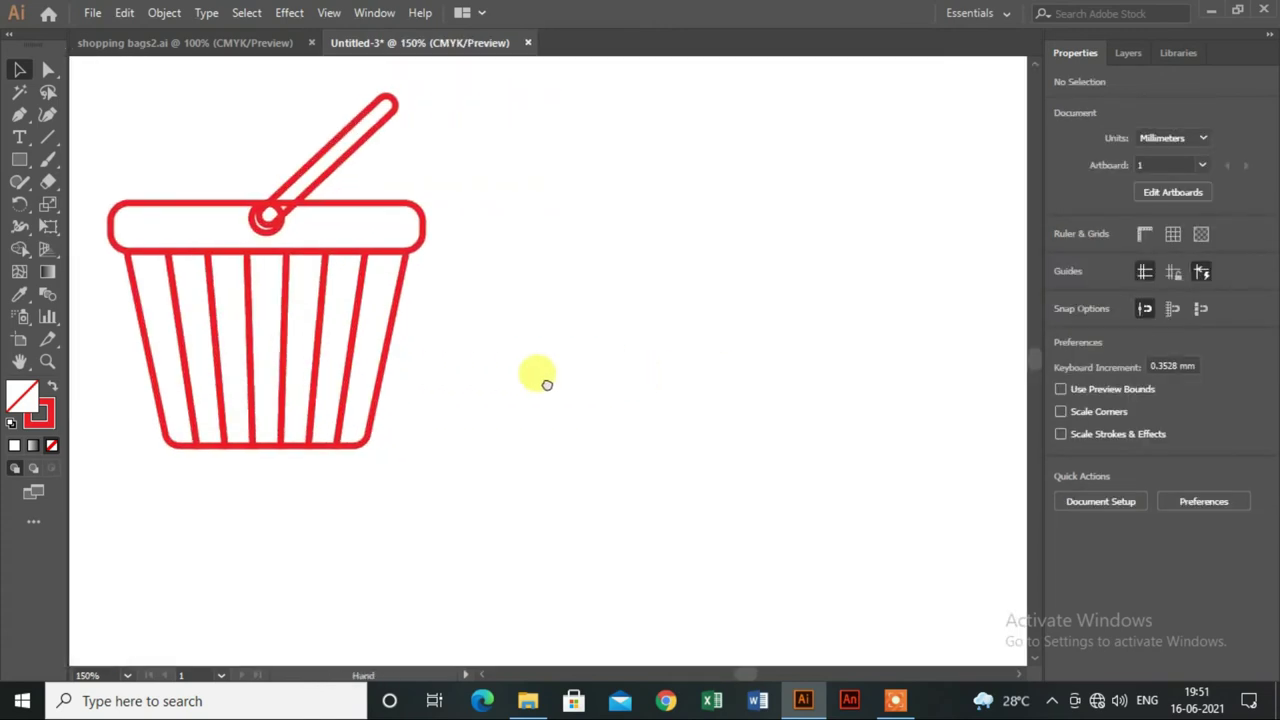
# Draw a large rectangle to the right of the basket and adjust its height
pyautogui.click(19, 159)
pyautogui.moveTo(548, 104); pyautogui.dragTo(984, 426)
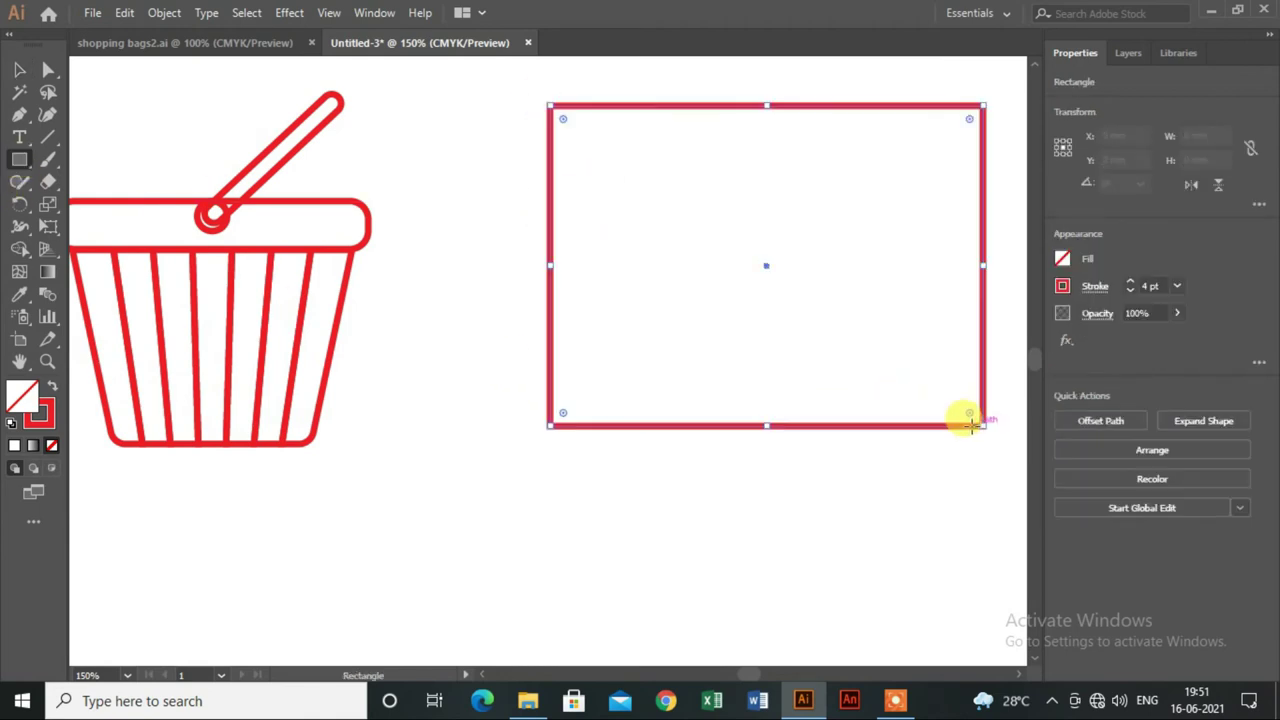
pyautogui.click(19, 69)
pyautogui.moveTo(757, 426); pyautogui.dragTo(765, 459)
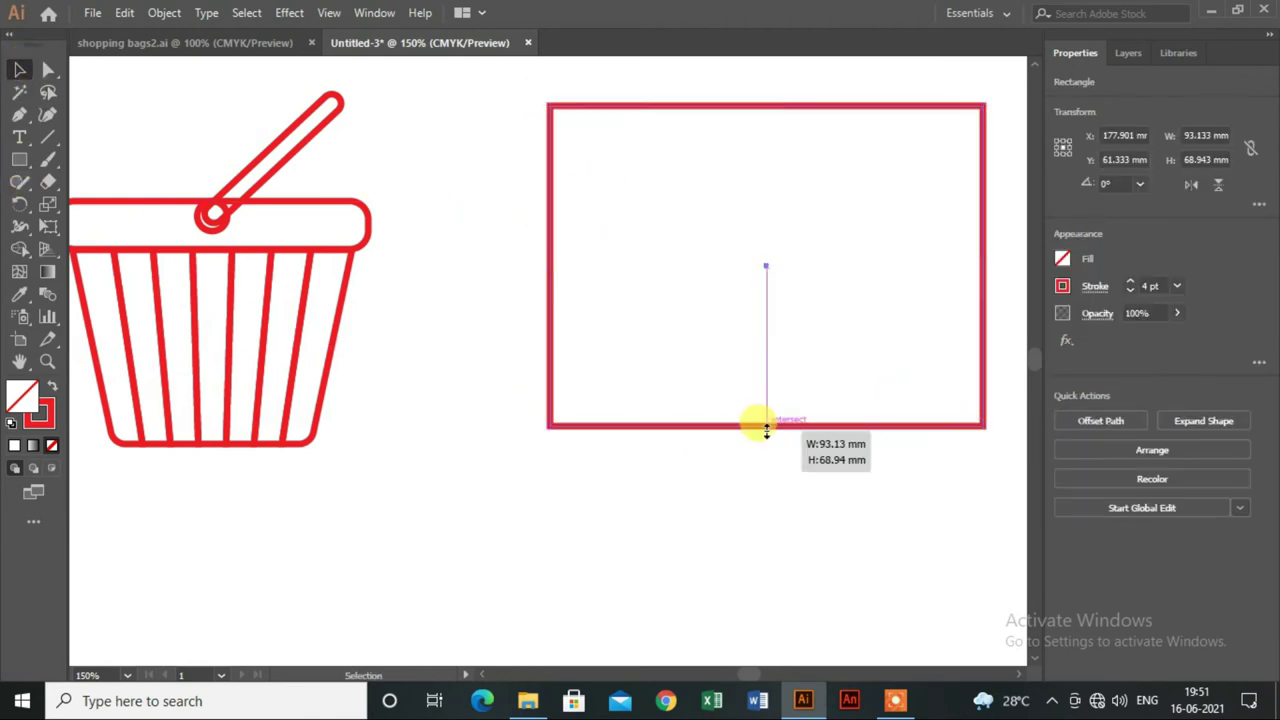
pyautogui.scroll(-1, 765, 440)
pyautogui.hscroll(-3, 745, 675)
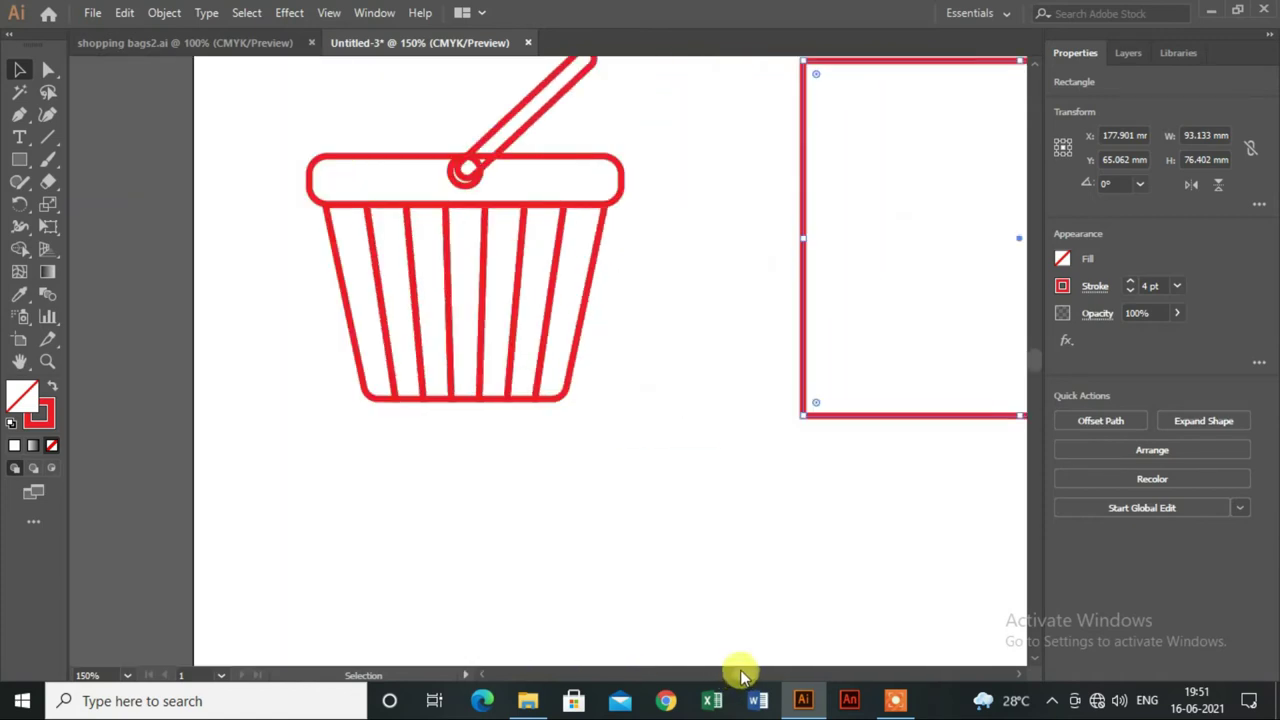
# Add a 36 pt 'Shopping Logo' caption and move it under the basket
pyautogui.click(252, 518)
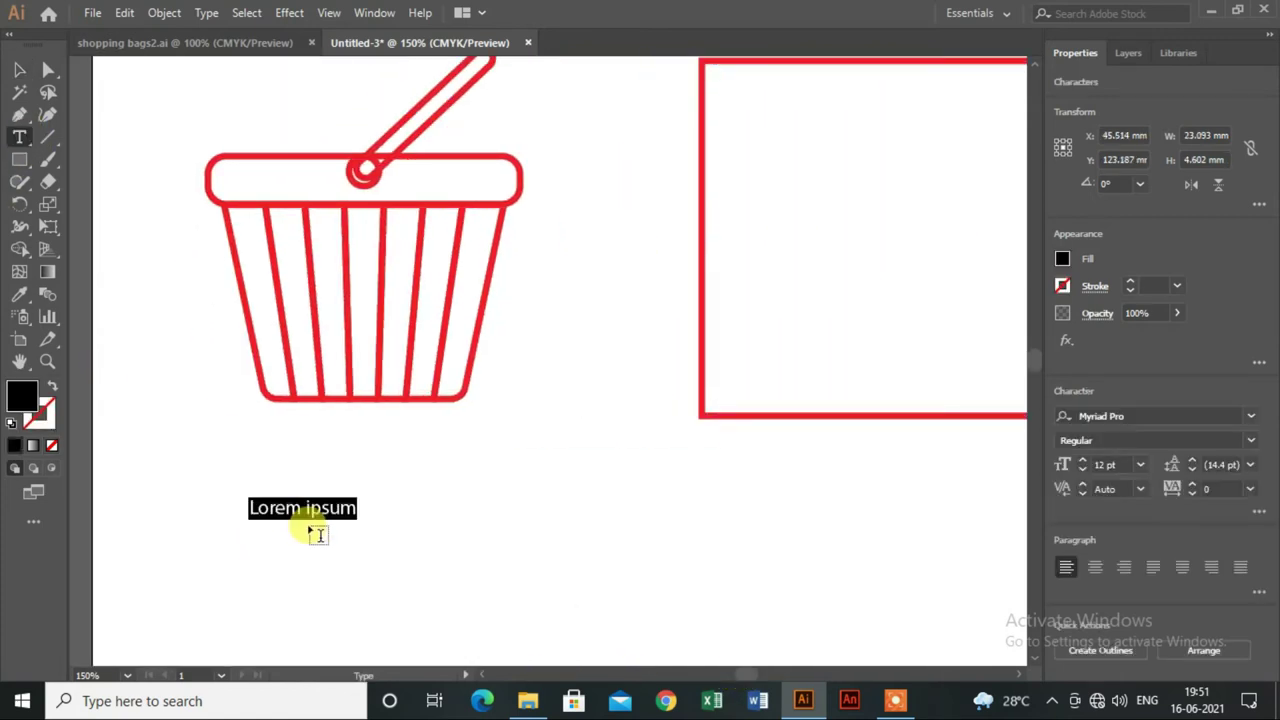
pyautogui.click(1140, 465)
pyautogui.click(1170, 368)
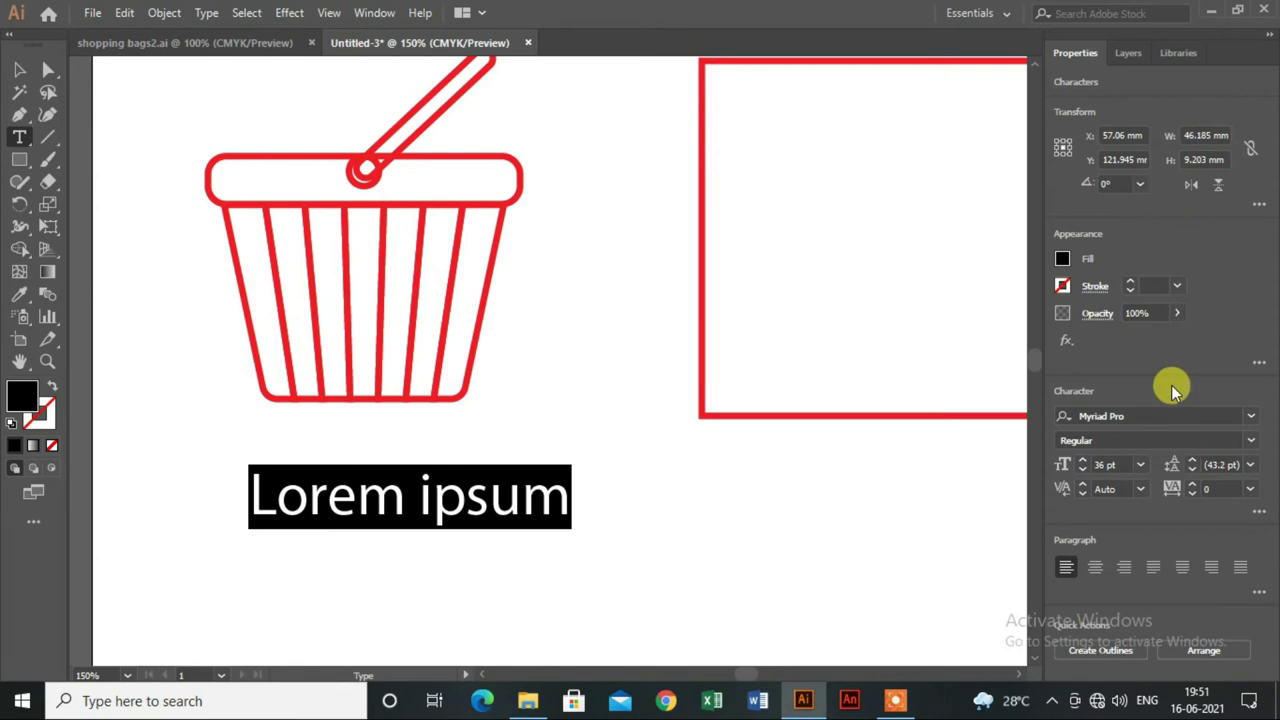
pyautogui.write('Shopping')
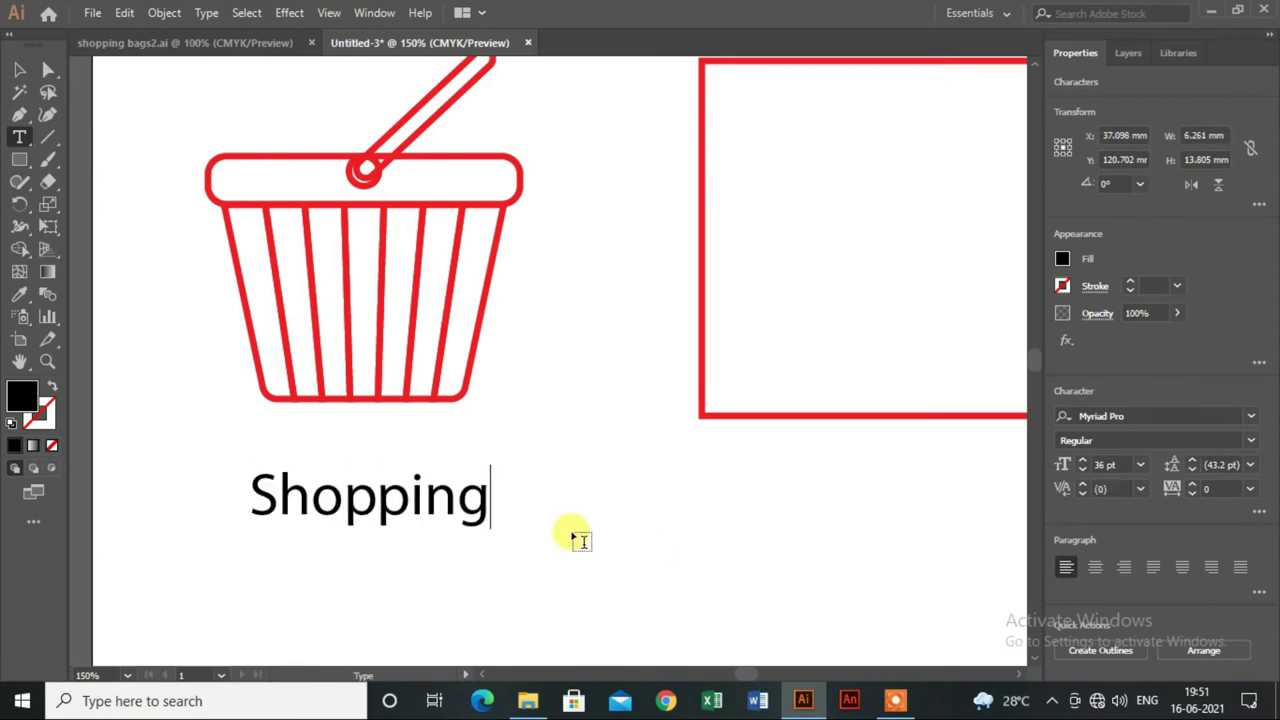
pyautogui.click(19, 69)
pyautogui.moveTo(338, 495); pyautogui.dragTo(275, 455)
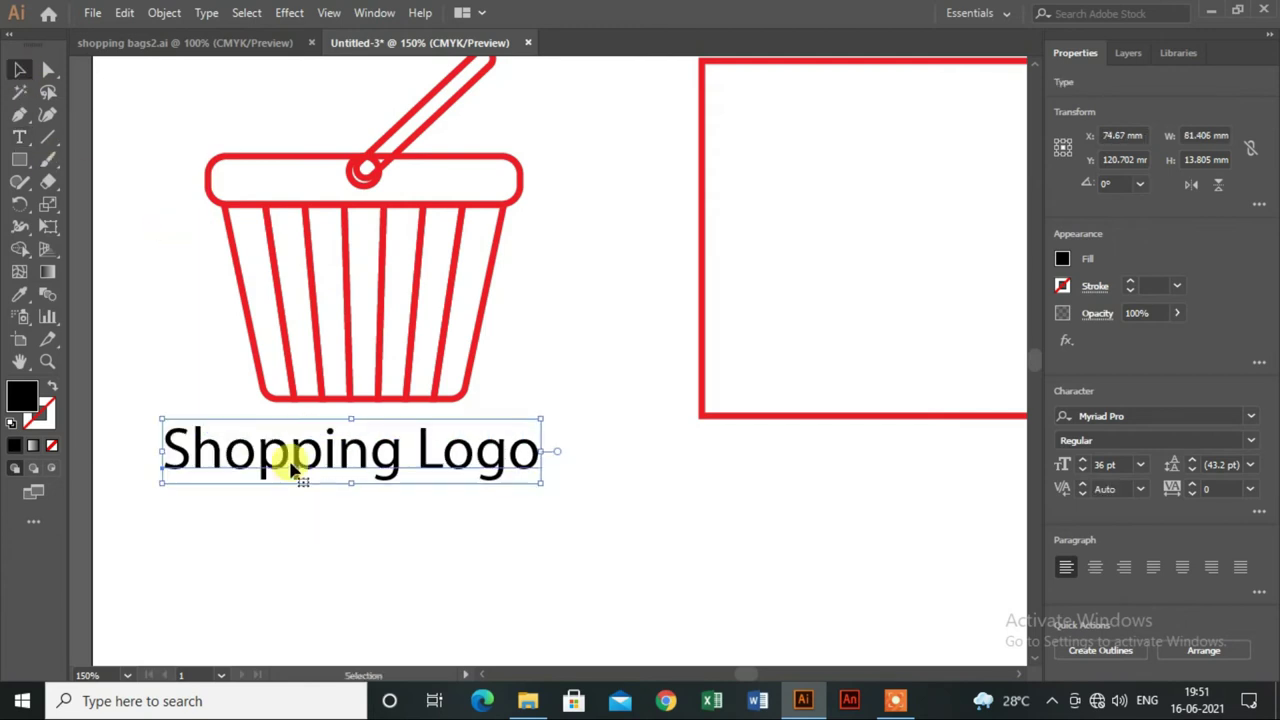
pyautogui.click(397, 495)
pyautogui.click(430, 468)
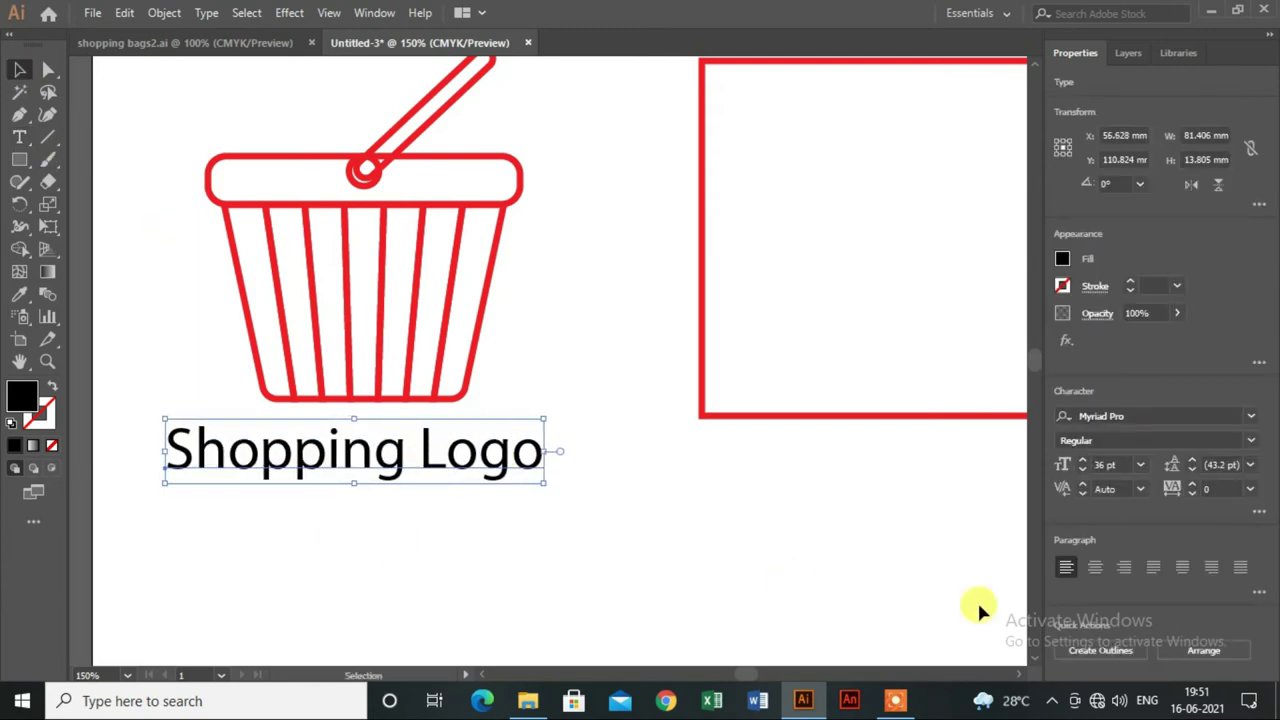
# Set the caption font to Century Gothic and nudge it slightly left
pyautogui.click(1254, 418)
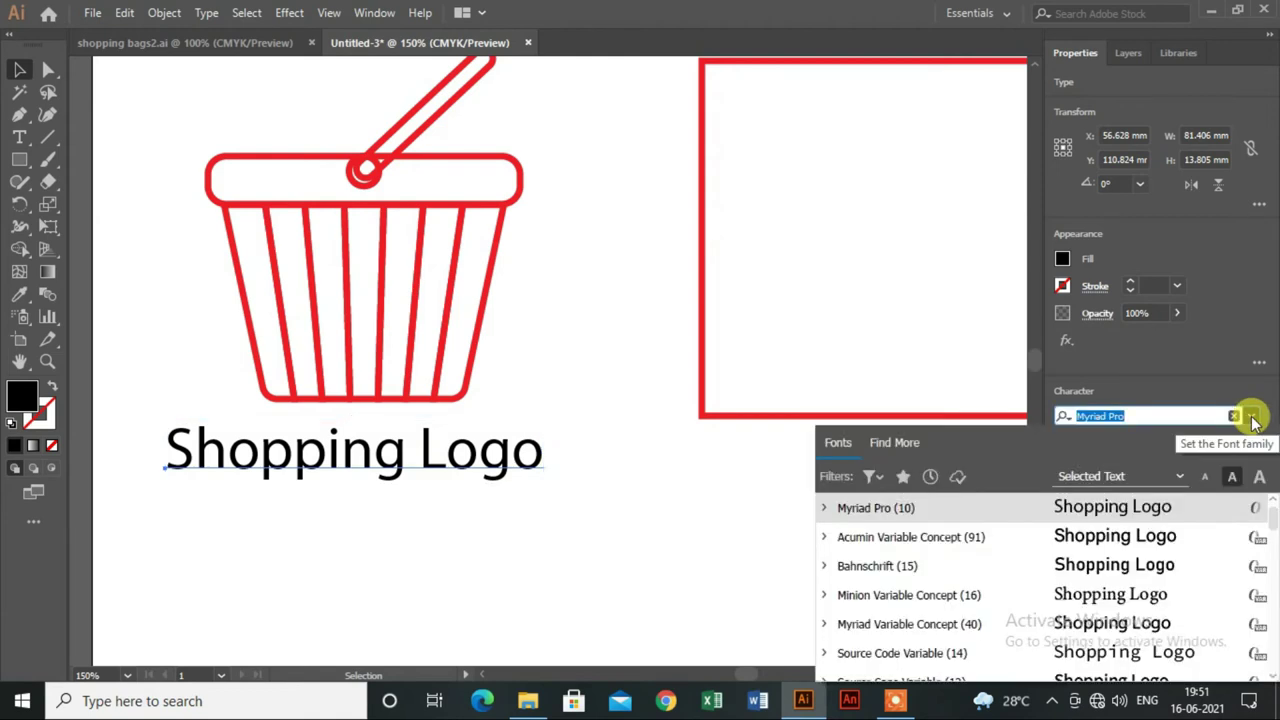
pyautogui.write('ce')
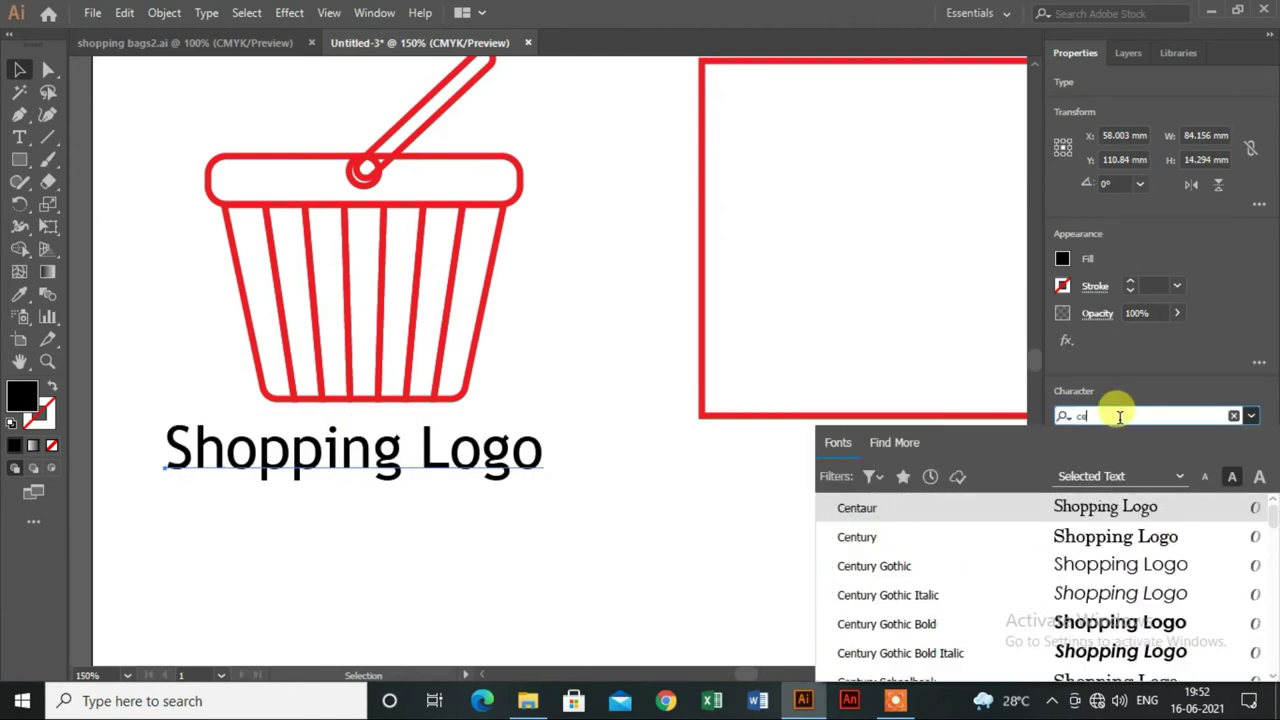
pyautogui.click(930, 566)
pyautogui.scroll(1, 490, 525)
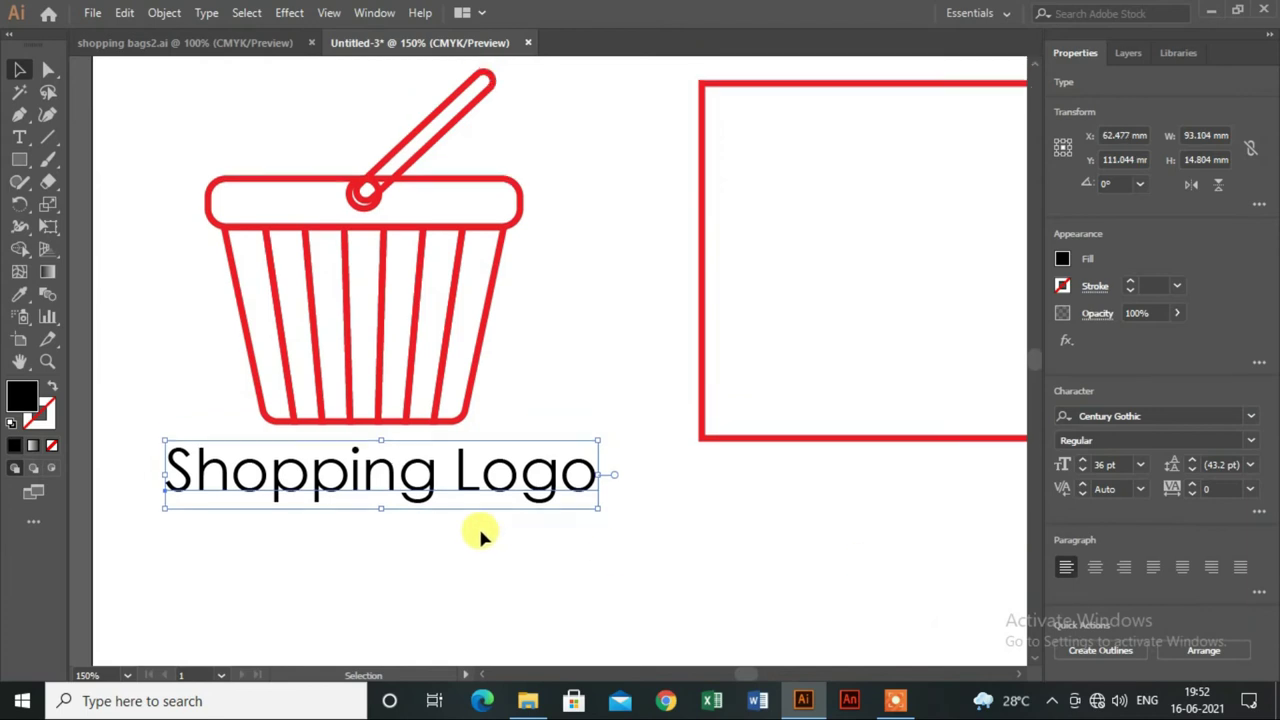
pyautogui.scroll(-1, 478, 525)
pyautogui.click(509, 570)
pyautogui.click(482, 508)
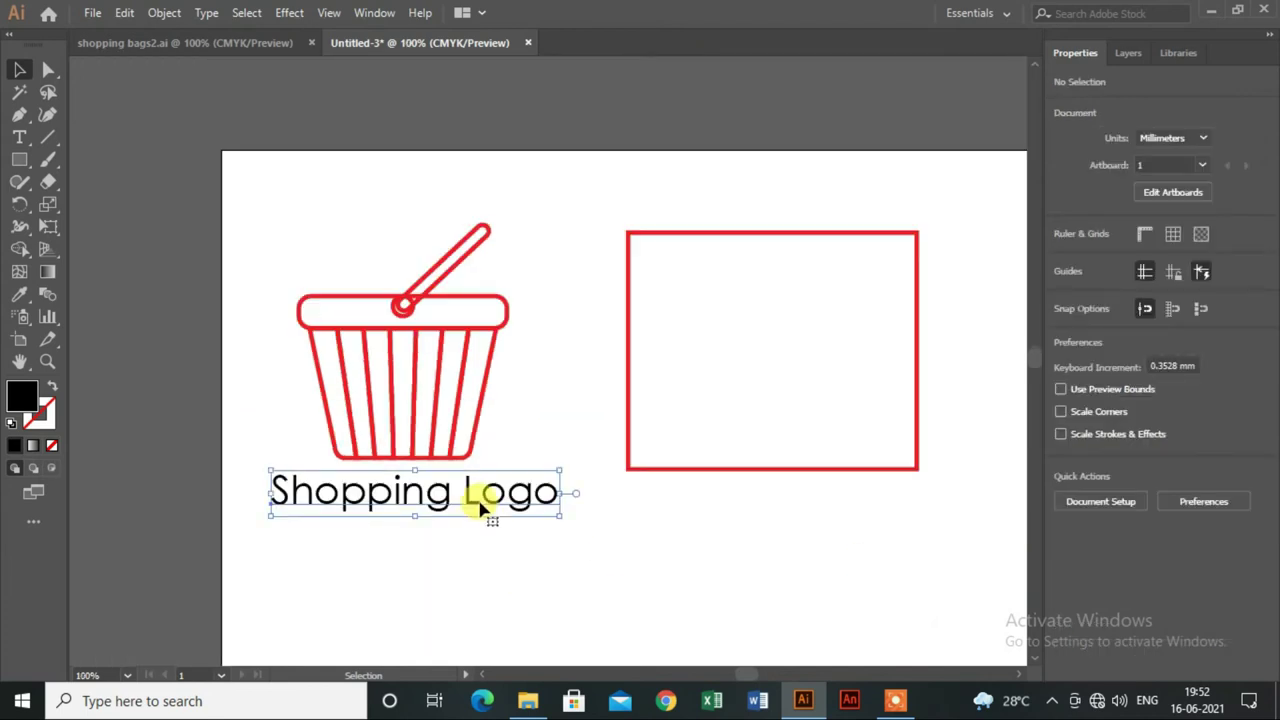
pyautogui.moveTo(480, 508); pyautogui.dragTo(466, 508)
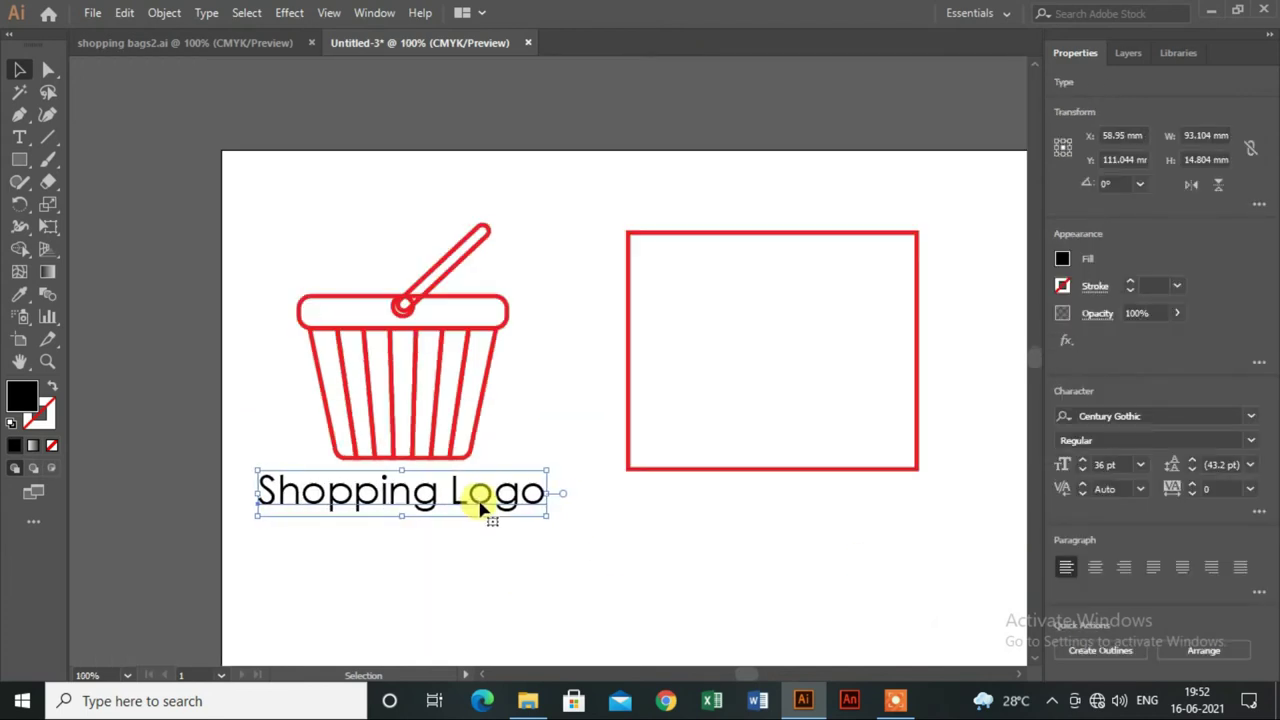
# Make the caption fill red and its font style Bold
pyautogui.click(1062, 260)
pyautogui.click(912, 327)
pyautogui.click(655, 560)
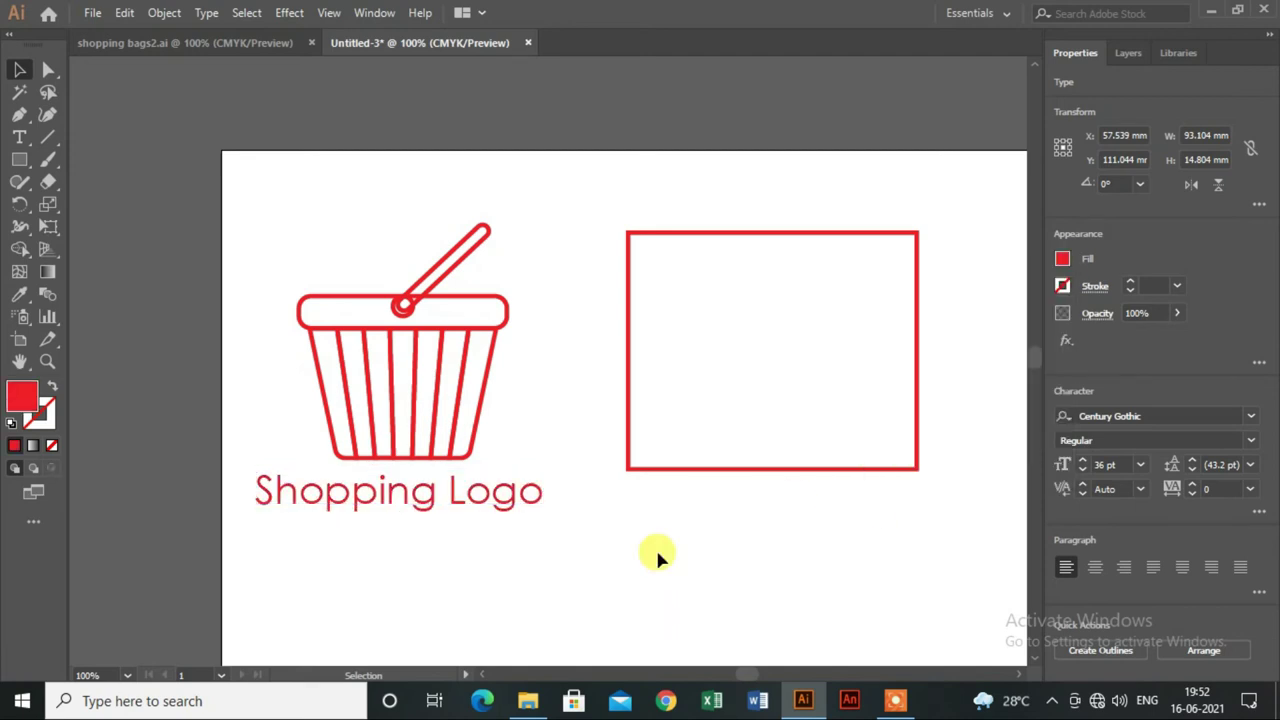
pyautogui.click(503, 505)
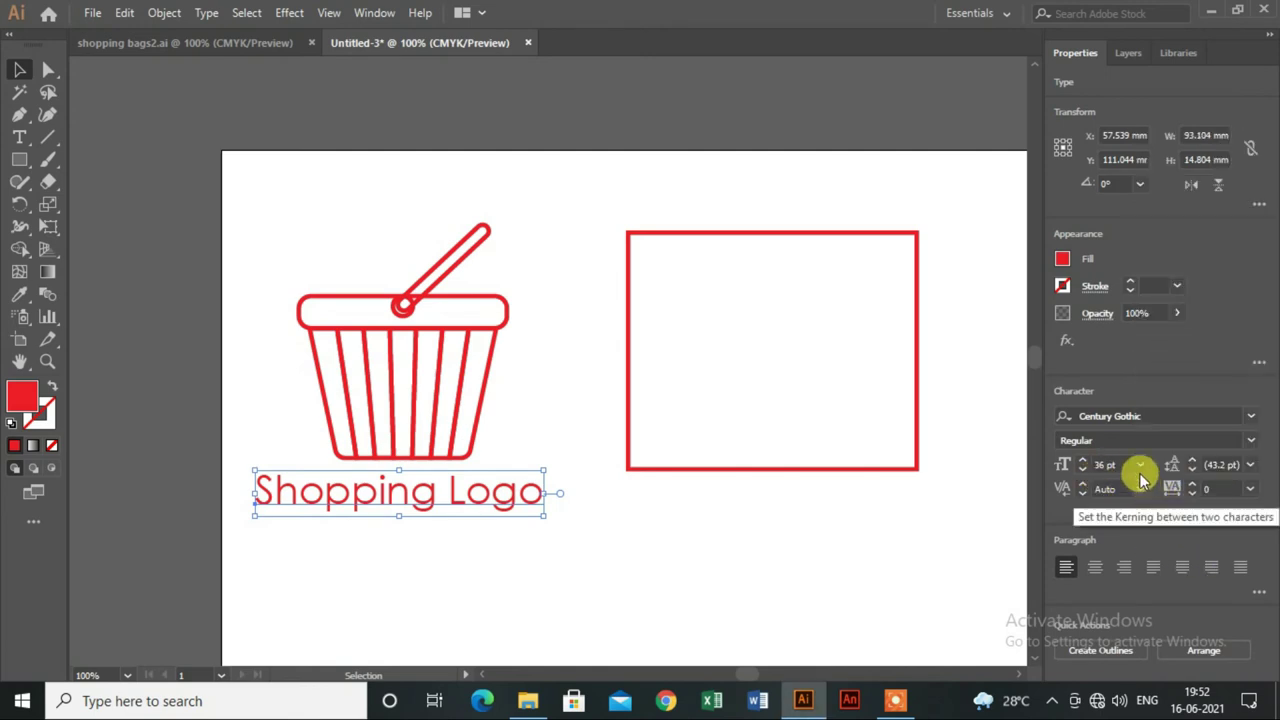
pyautogui.click(1240, 440)
pyautogui.click(1220, 495)
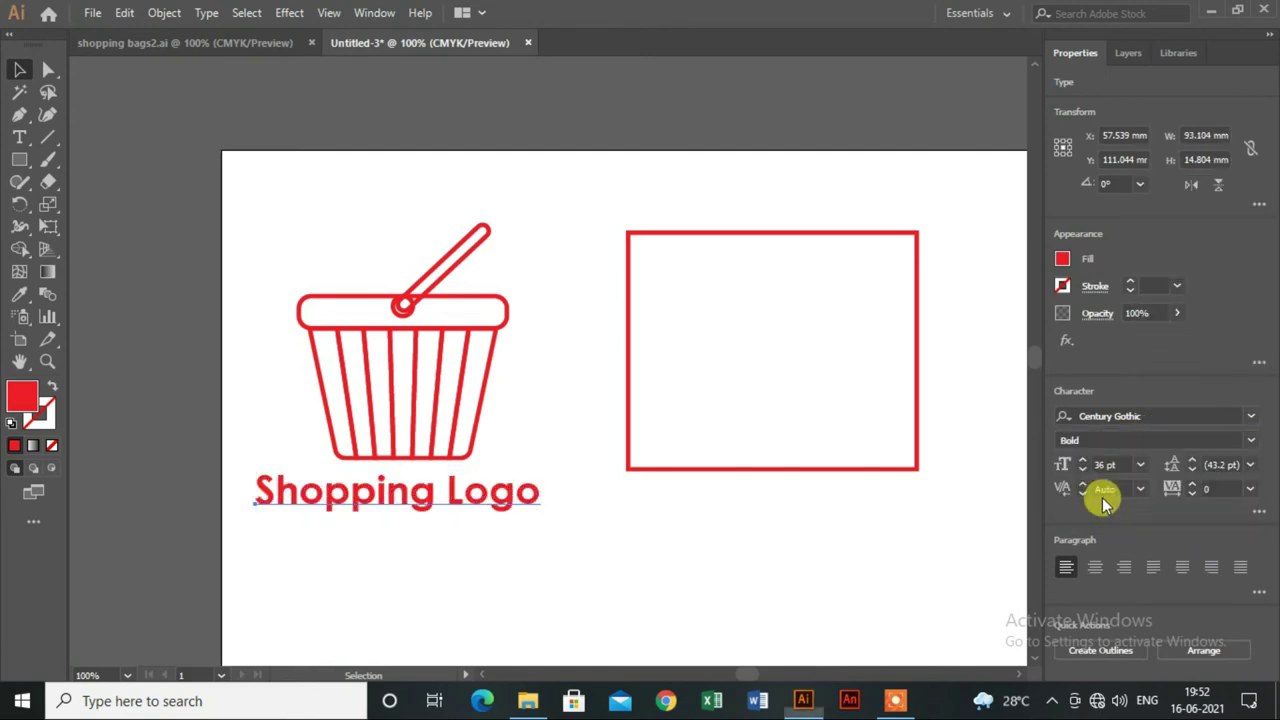
pyautogui.click(698, 579)
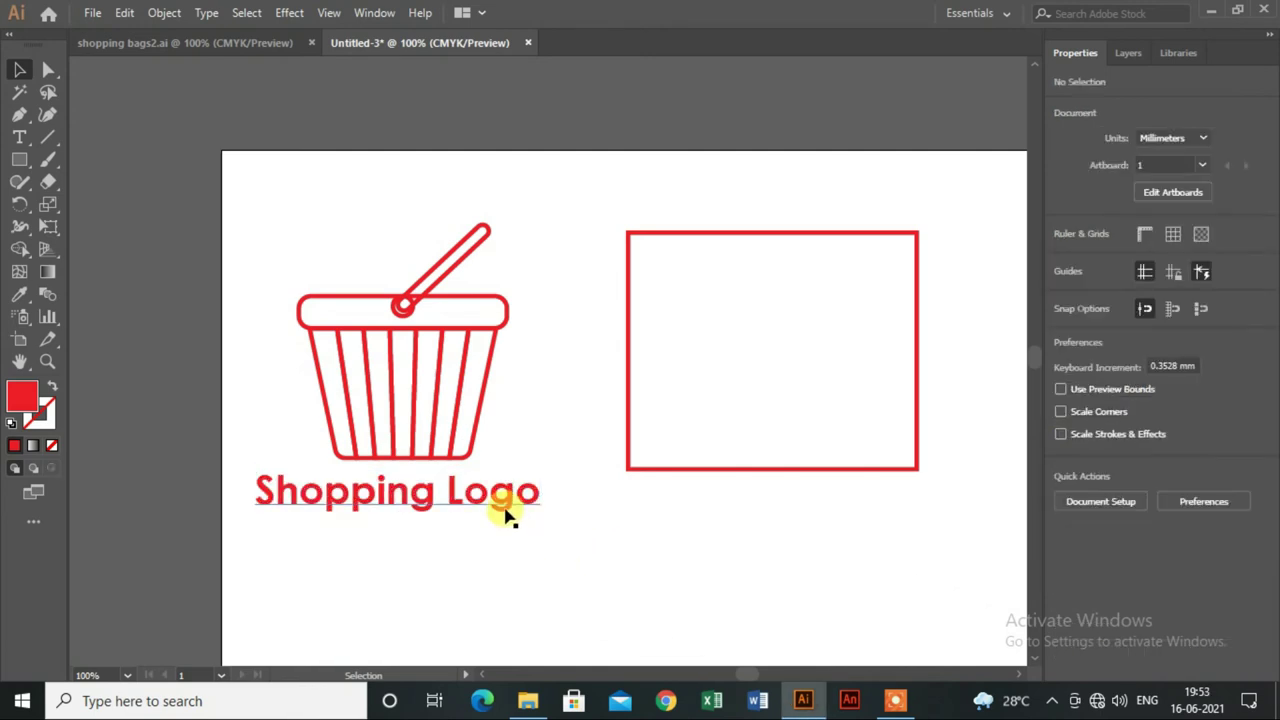
# Fill the outlined rectangle light grey and remove its red stroke
pyautogui.click(700, 470)
pyautogui.click(1062, 260)
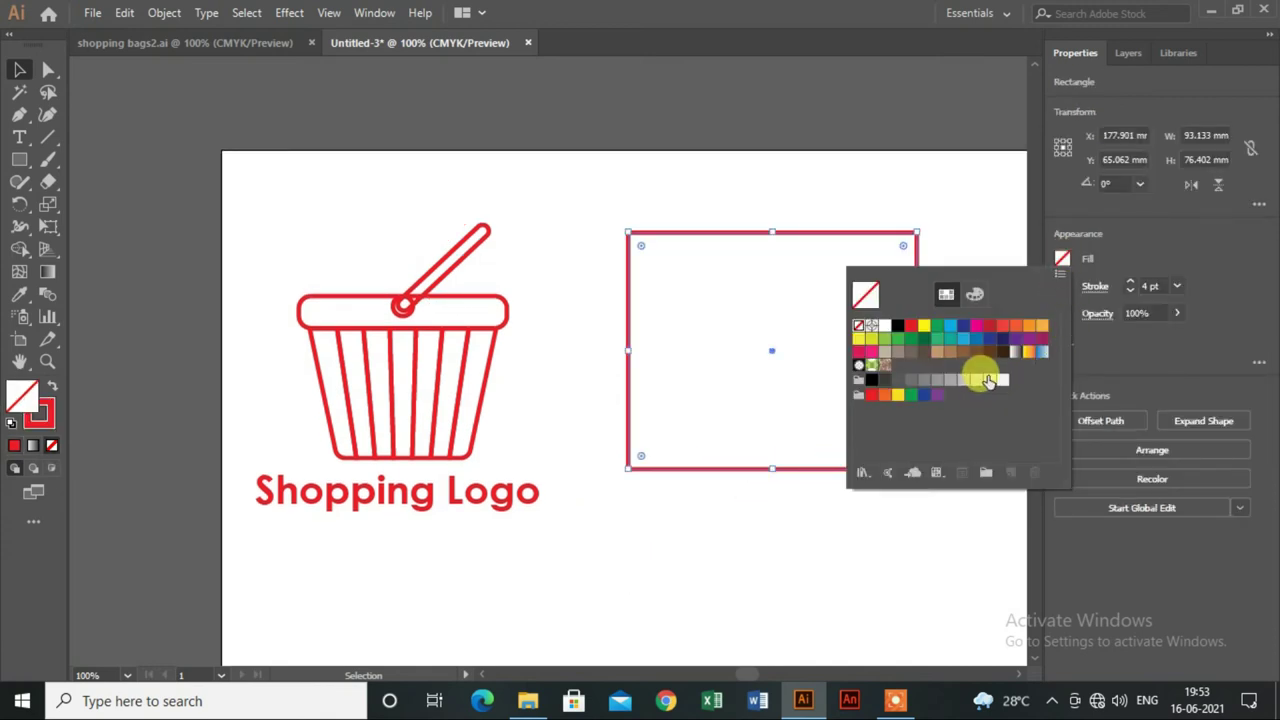
pyautogui.click(989, 380)
pyautogui.click(1063, 286)
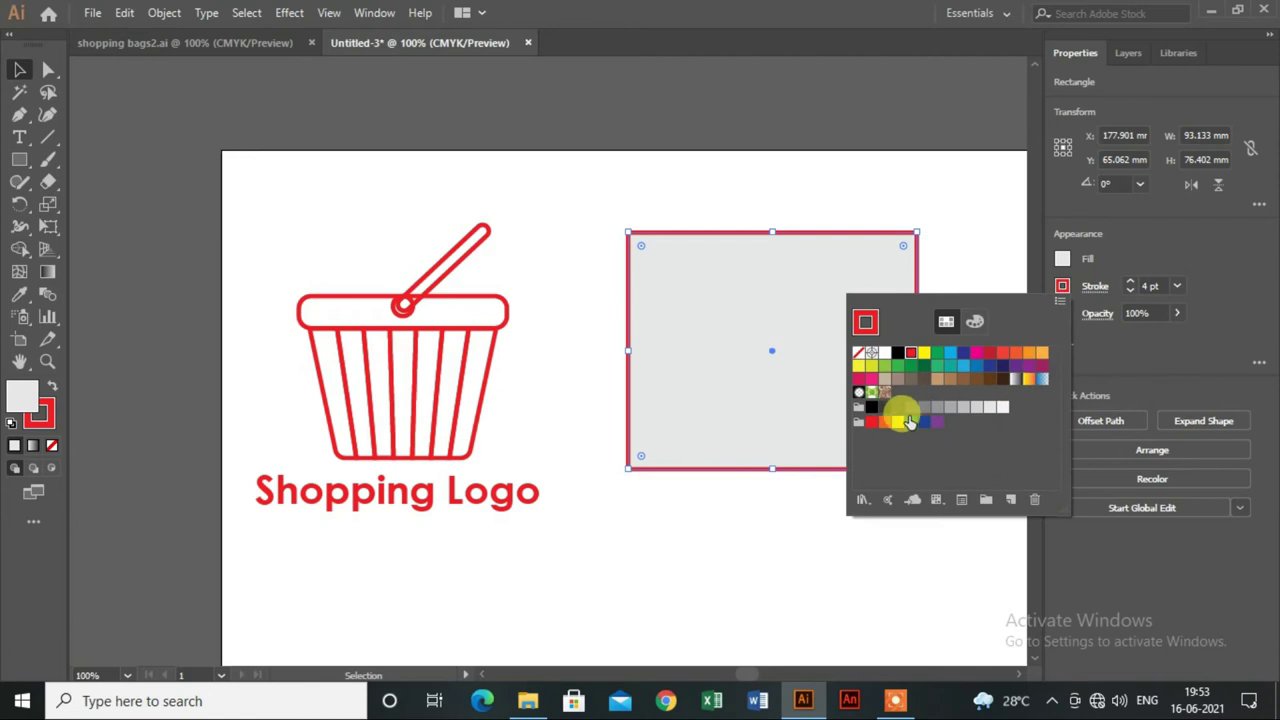
pyautogui.click(859, 347)
pyautogui.click(766, 514)
pyautogui.scroll(-1, 750, 450)
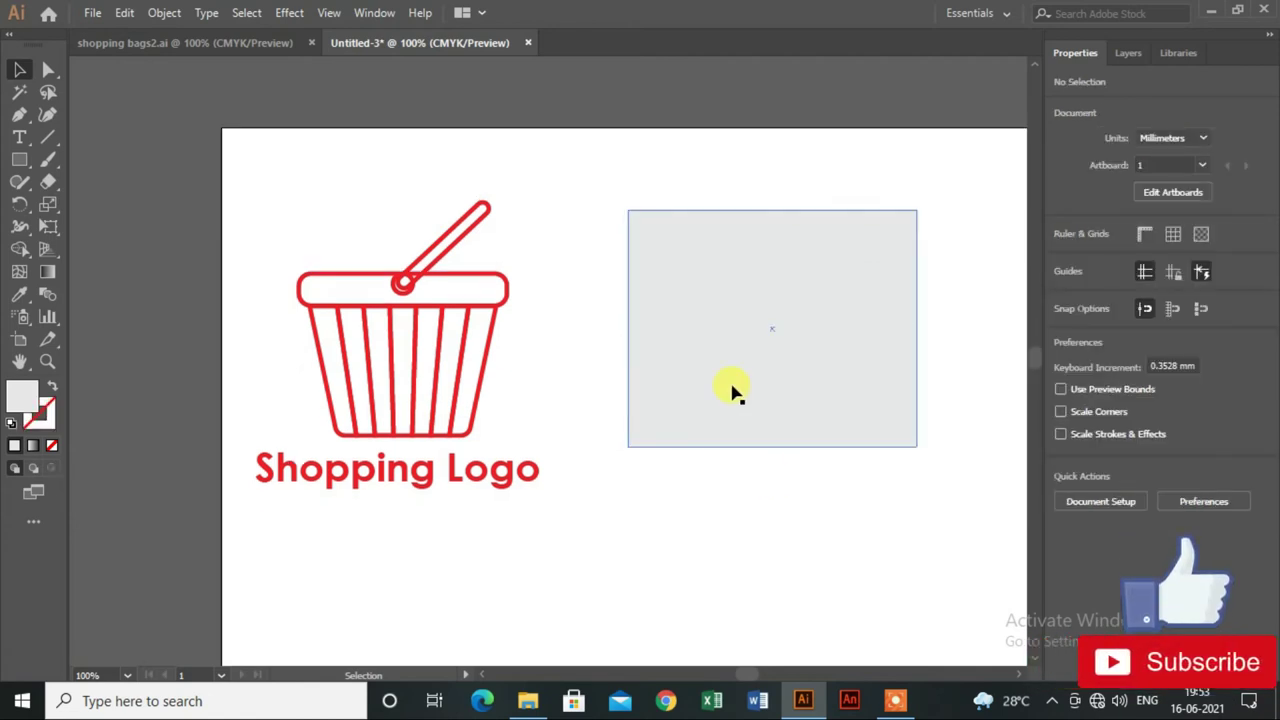
pyautogui.click(790, 400)
pyautogui.click(582, 456)
# Centre the basket and caption on each other and group them
pyautogui.moveTo(306, 343); pyautogui.dragTo(586, 520)
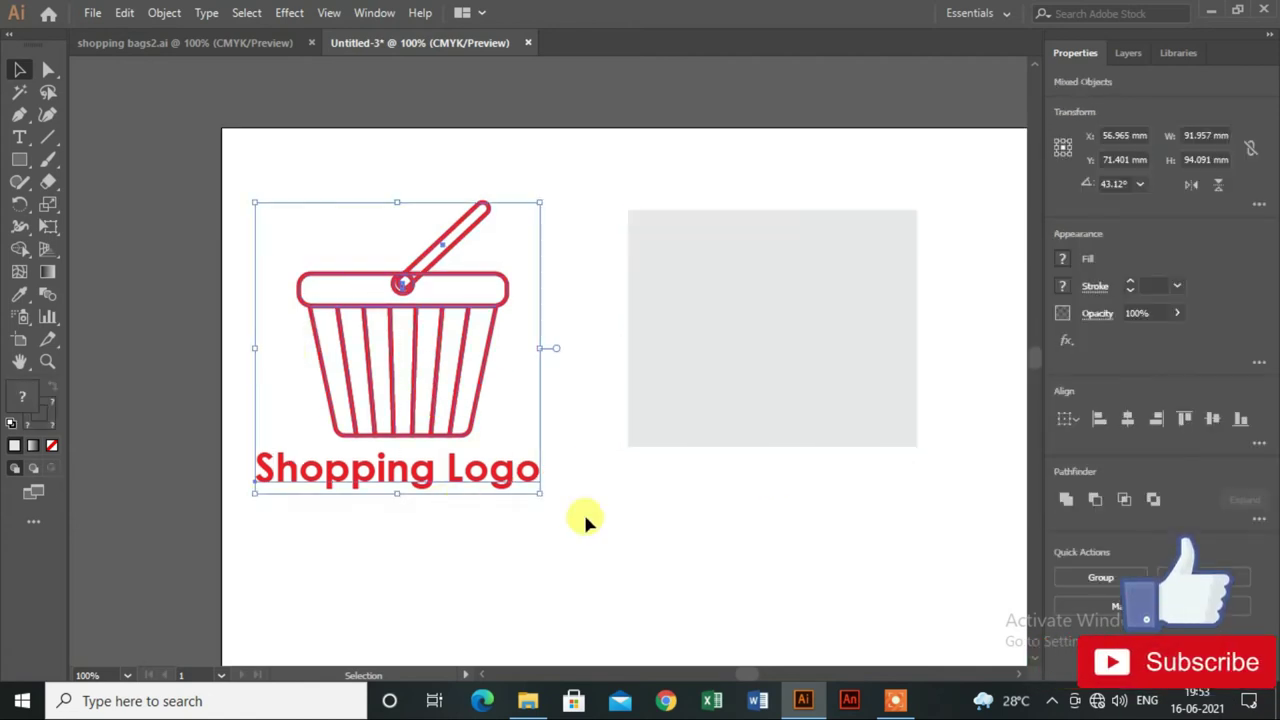
pyautogui.click(1127, 420)
pyautogui.rightClick(422, 390)
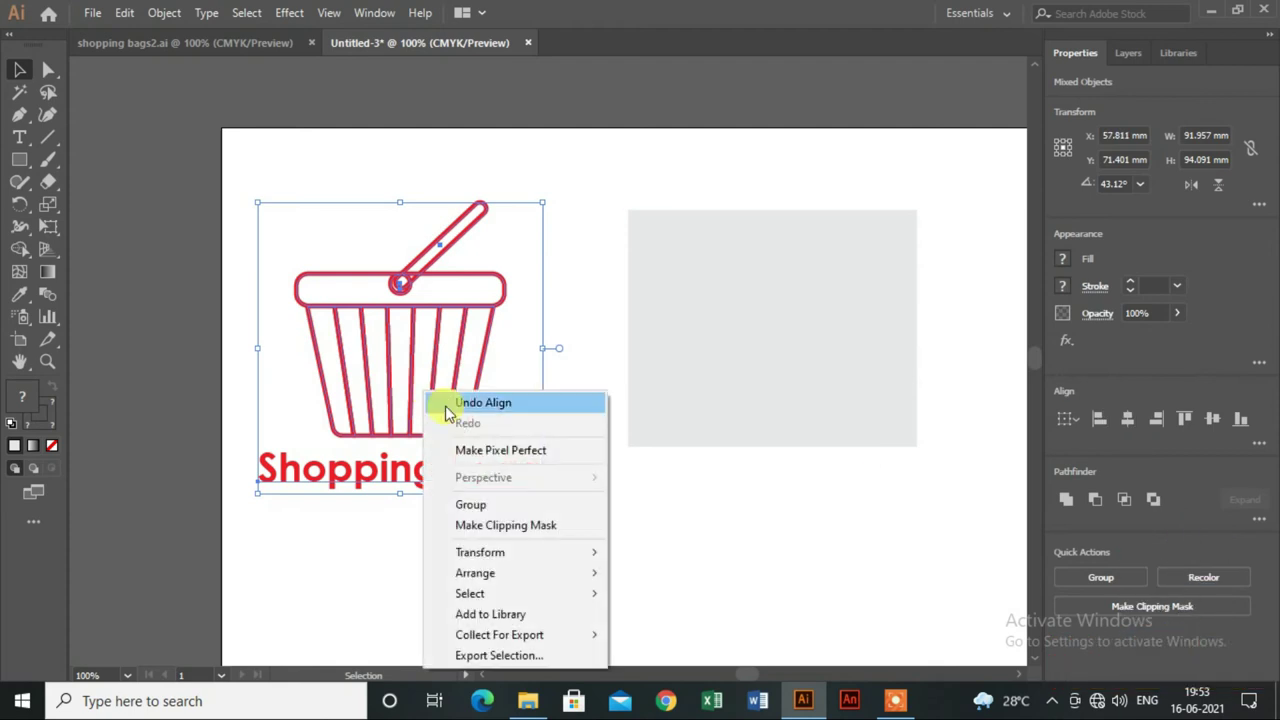
pyautogui.click(468, 500)
pyautogui.click(569, 506)
# Place a copy of the basket-and-caption group onto the grey rectangle
pyautogui.click(714, 428)
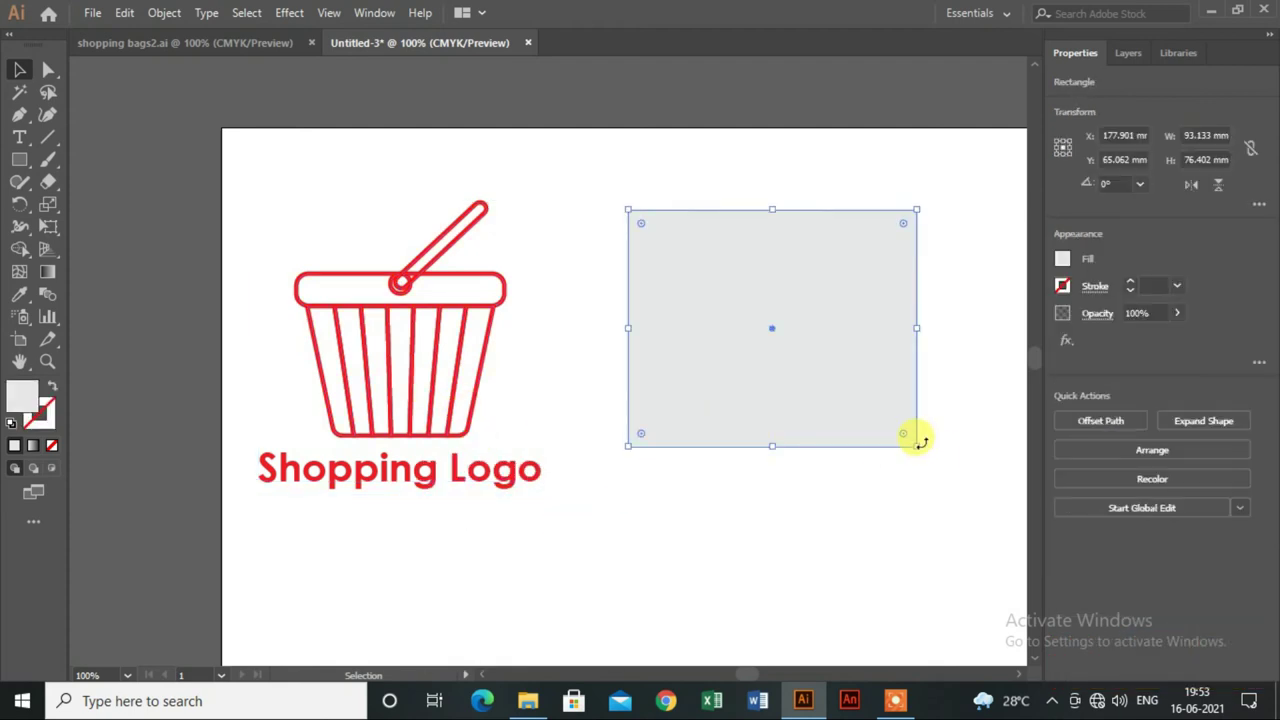
pyautogui.moveTo(918, 442); pyautogui.dragTo(986, 488)
pyautogui.scroll(-1, 700, 420)
pyautogui.click(580, 560)
pyautogui.moveTo(479, 390); pyautogui.dragTo(896, 400)
pyautogui.click(817, 567)
# Enlarge the grey panel up-left and centre the basket copy horizontally on it
pyautogui.click(714, 237)
pyautogui.moveTo(628, 187); pyautogui.dragTo(603, 161)
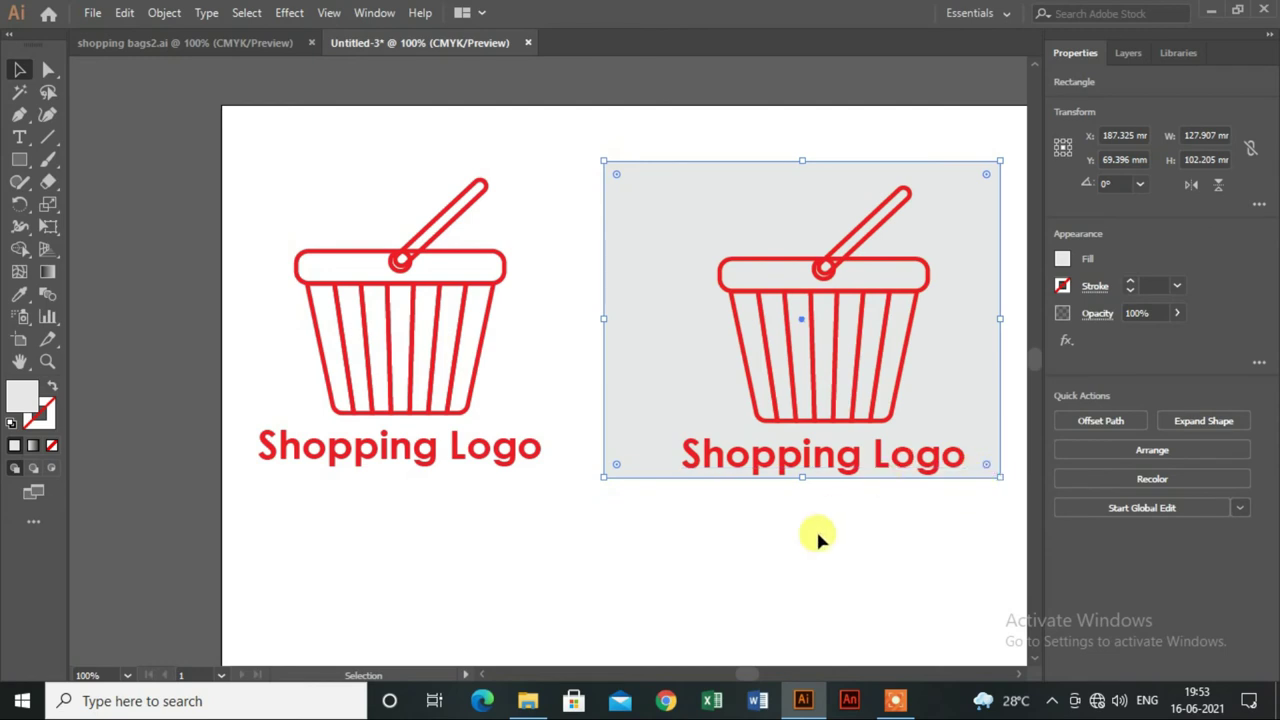
pyautogui.keyDown('shift'); pyautogui.click(872, 428); pyautogui.keyUp('shift')
pyautogui.click(1128, 424)
pyautogui.click(908, 537)
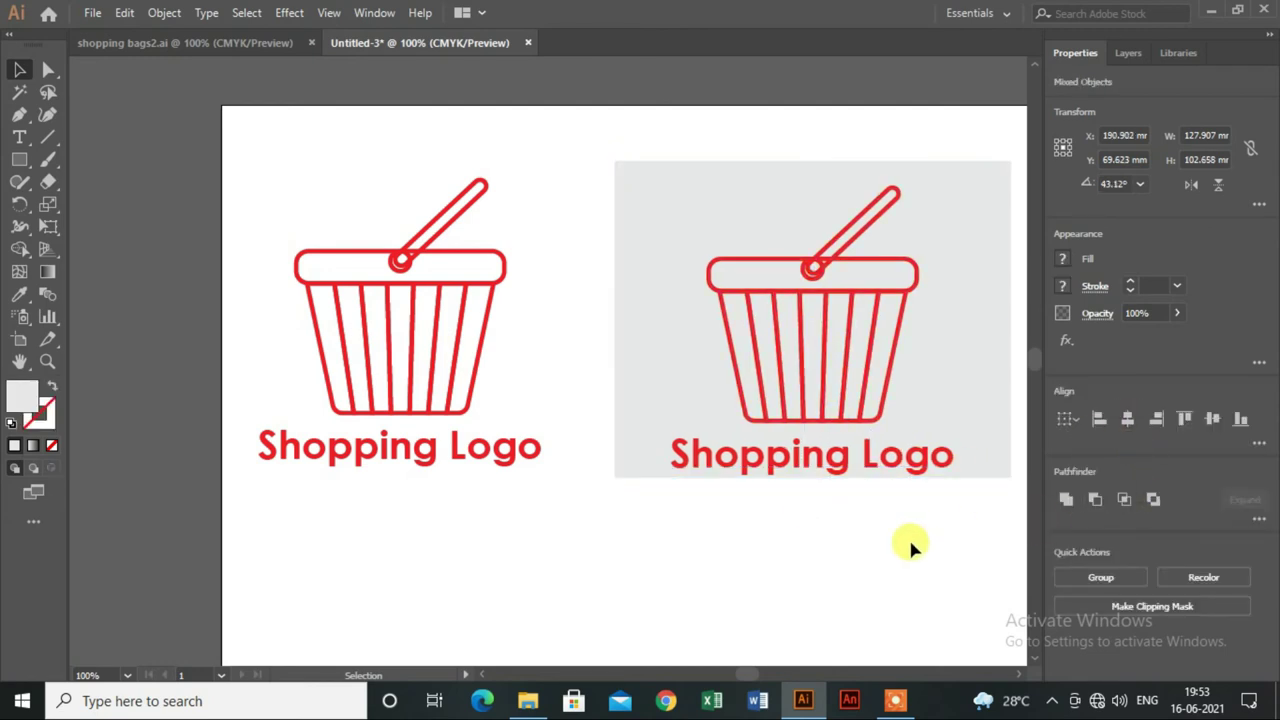
pyautogui.keyDown('alt'); pyautogui.scroll(-1, 906, 532); pyautogui.keyUp('alt')
# Ungroup the basket and caption on the grey panel
pyautogui.keyDown('alt'); pyautogui.scroll(1, 885, 510); pyautogui.keyUp('alt')
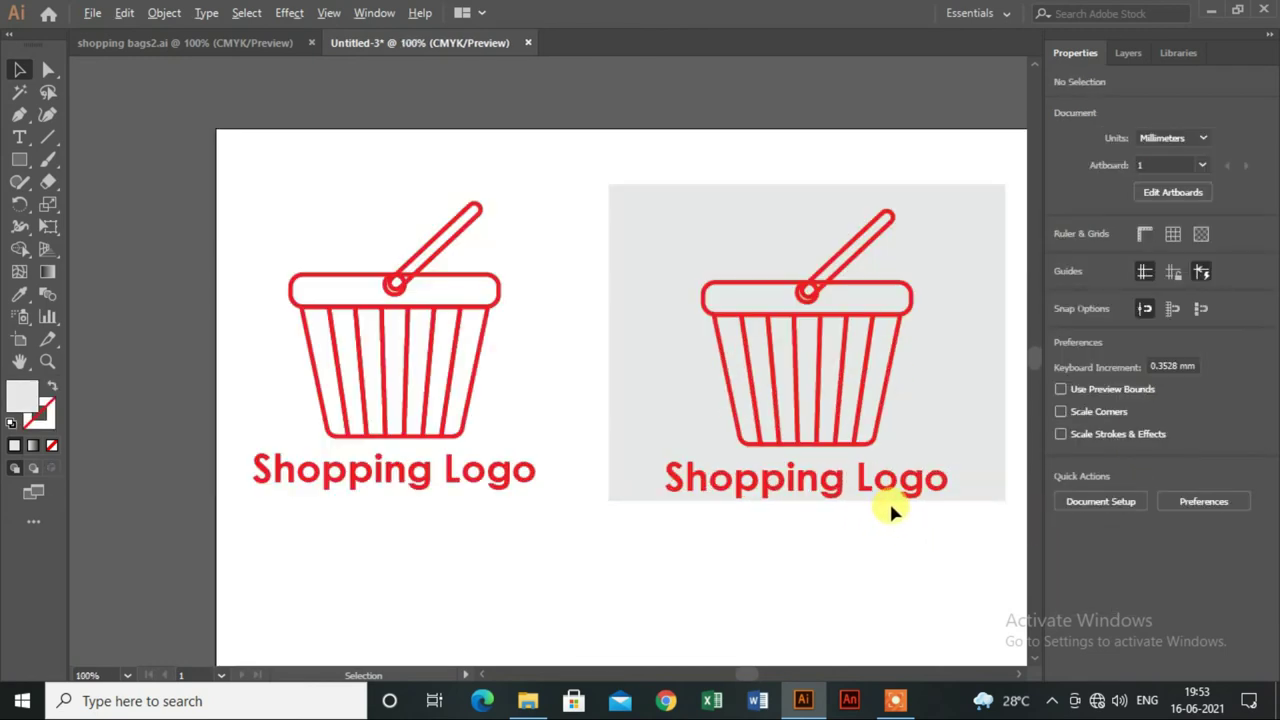
pyautogui.click(838, 422)
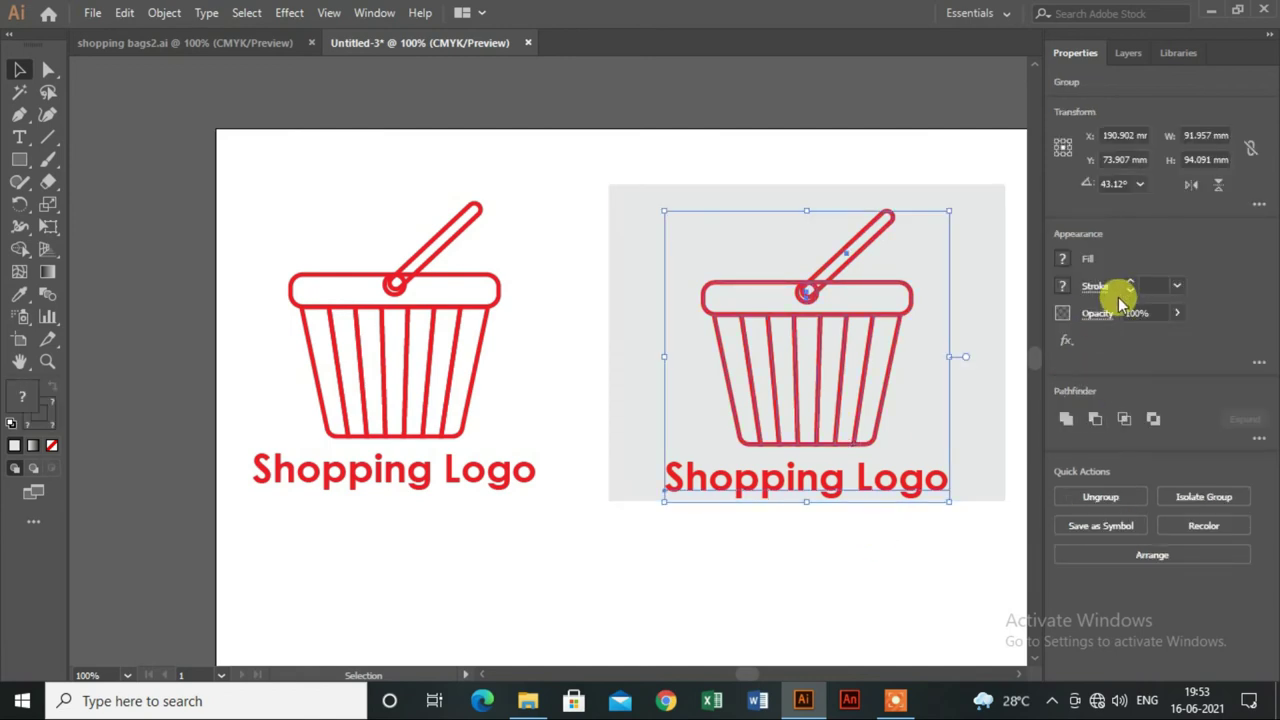
pyautogui.rightClick(836, 478)
pyautogui.click(880, 337)
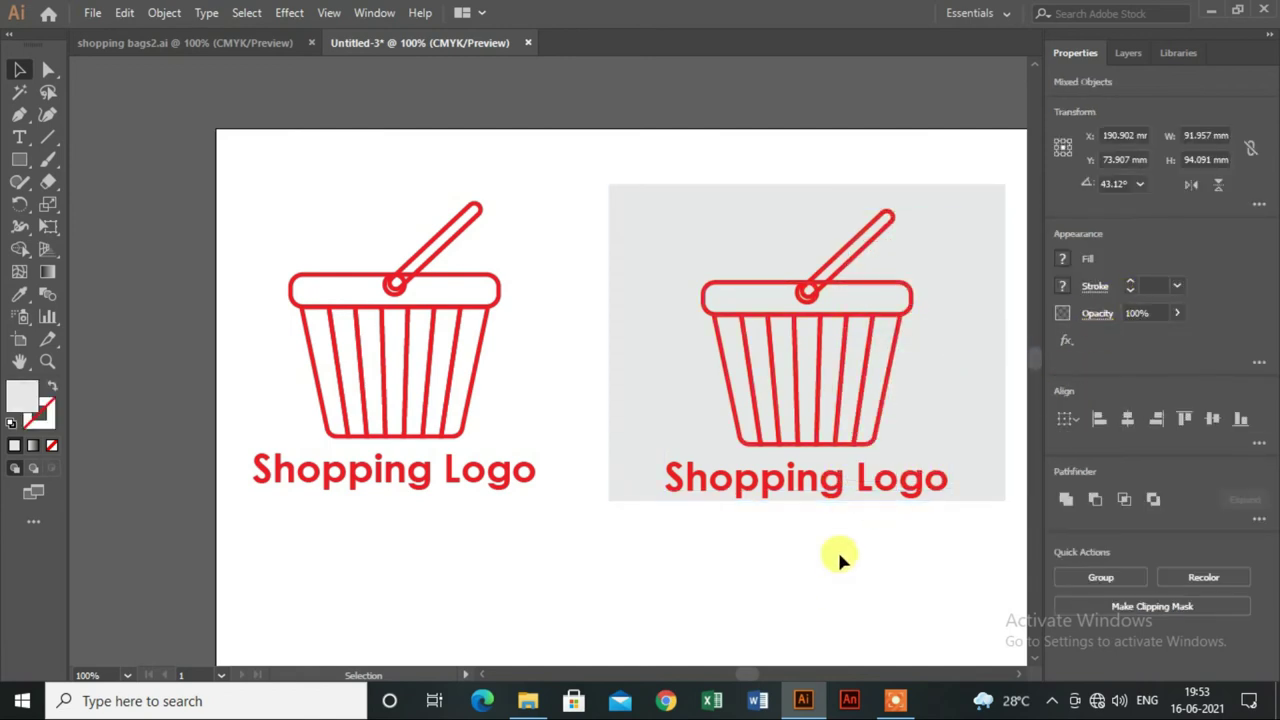
pyautogui.hotkey('ctrl', '2')
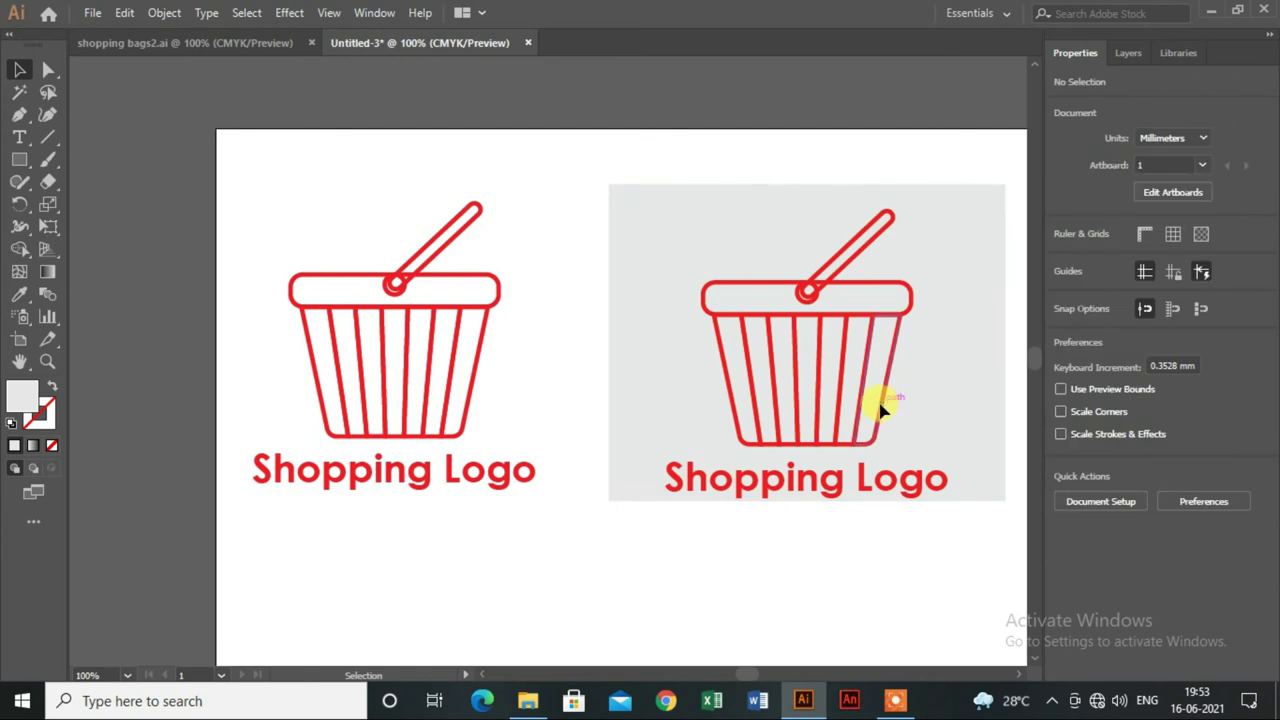
# Make the panel basket's outline green
pyautogui.click(886, 408)
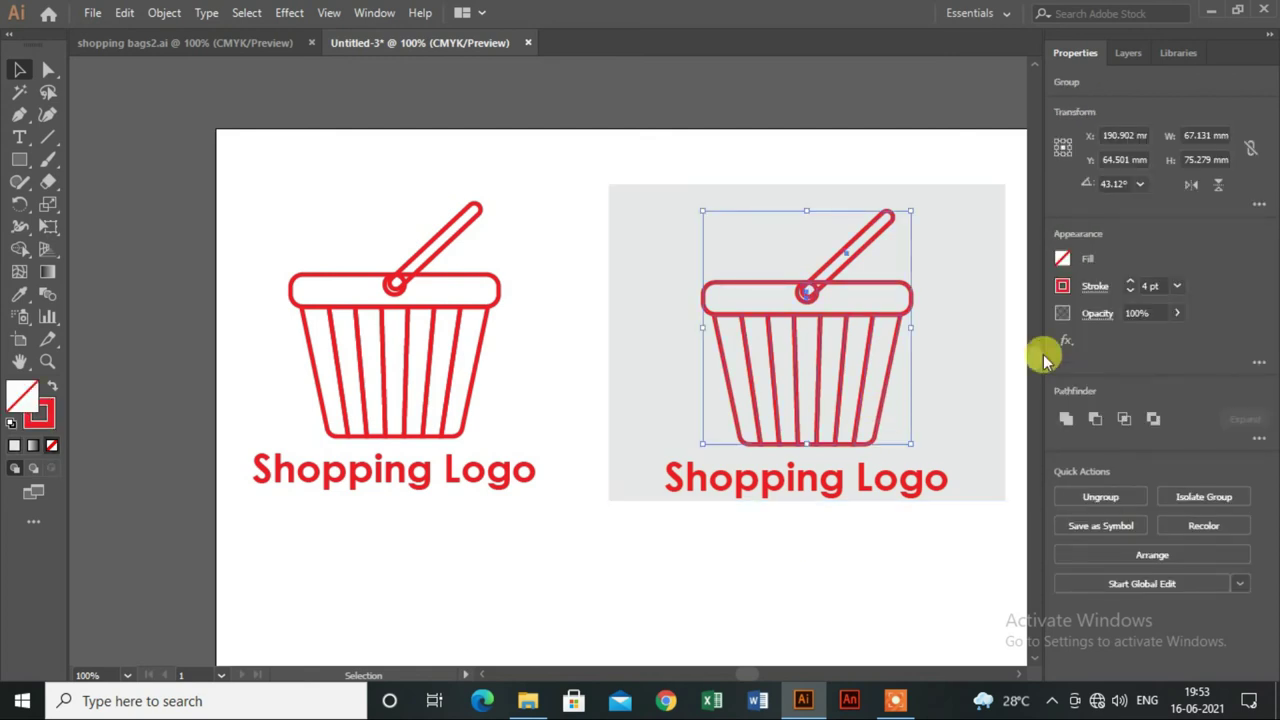
pyautogui.click(1062, 290)
pyautogui.click(932, 348)
pyautogui.click(783, 570)
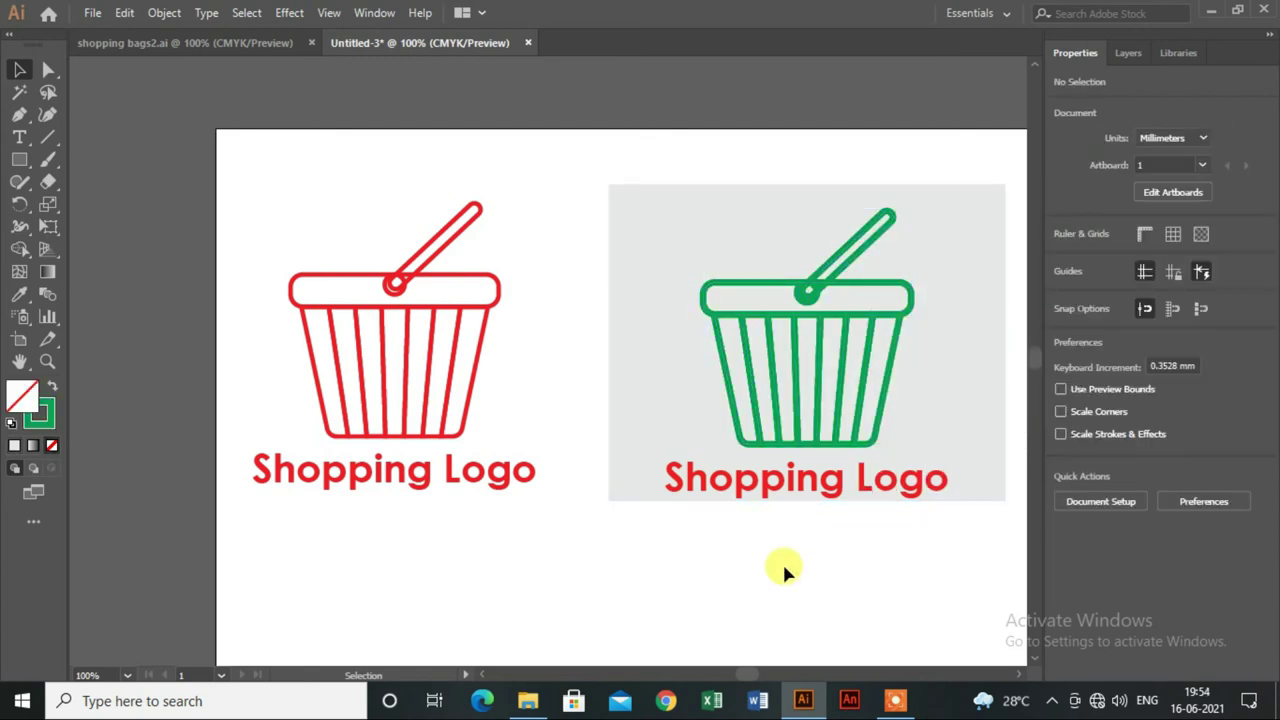
# Fill the panel's Shopping Logo caption green
pyautogui.click(783, 478)
pyautogui.click(1062, 259)
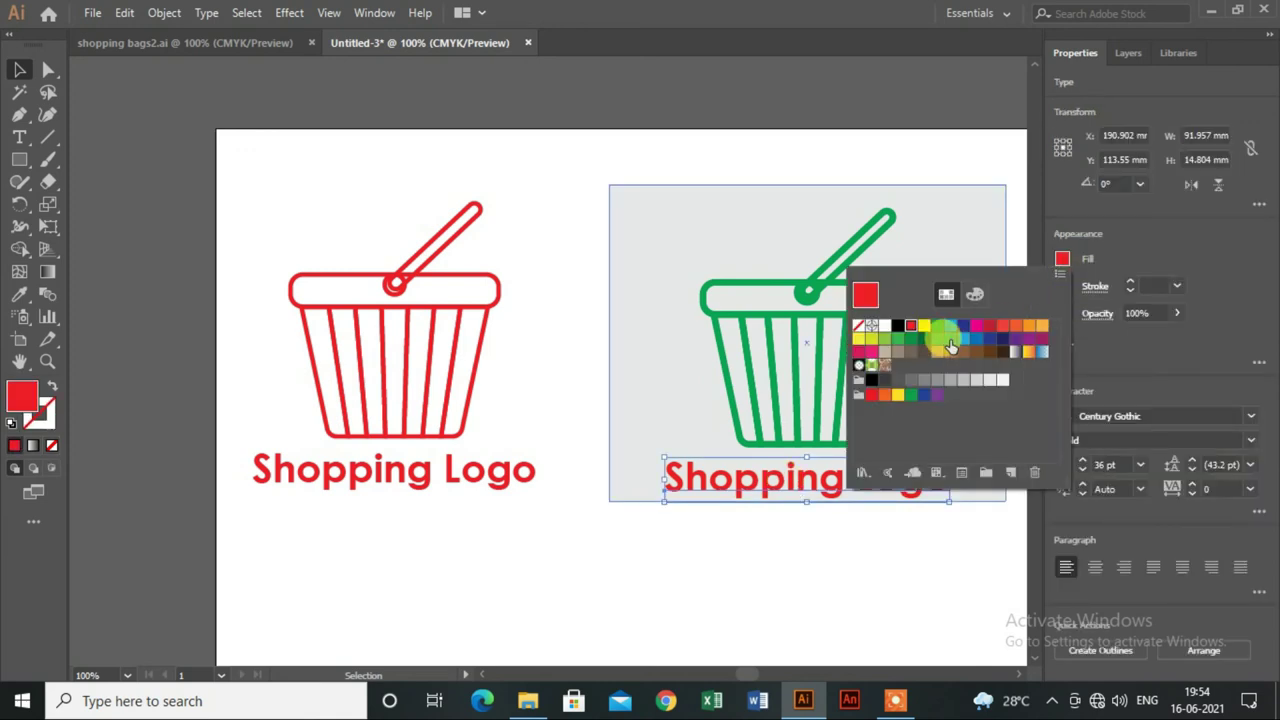
pyautogui.click(949, 343)
pyautogui.click(798, 592)
pyautogui.moveTo(634, 349); pyautogui.dragTo(640, 354)
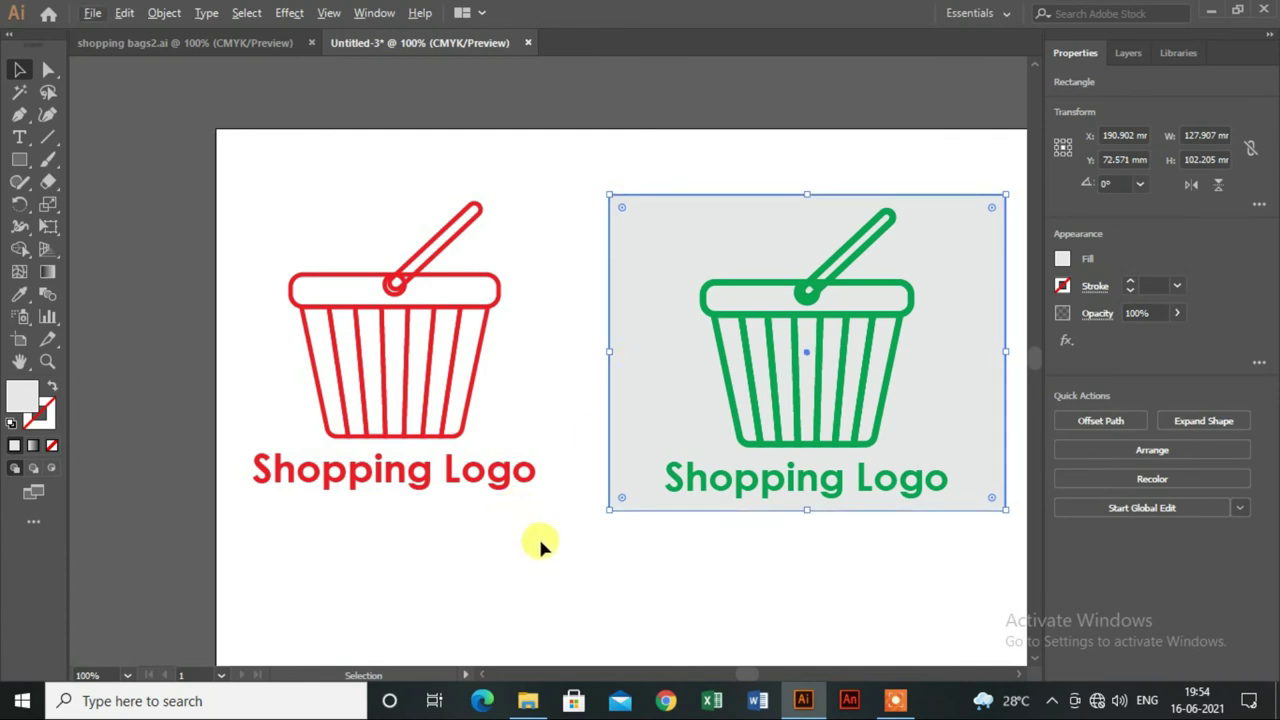
pyautogui.scroll(-1, 536, 532)
# Apply a Stylize > Drop Shadow effect to the red logo
pyautogui.scroll(1, 525, 512)
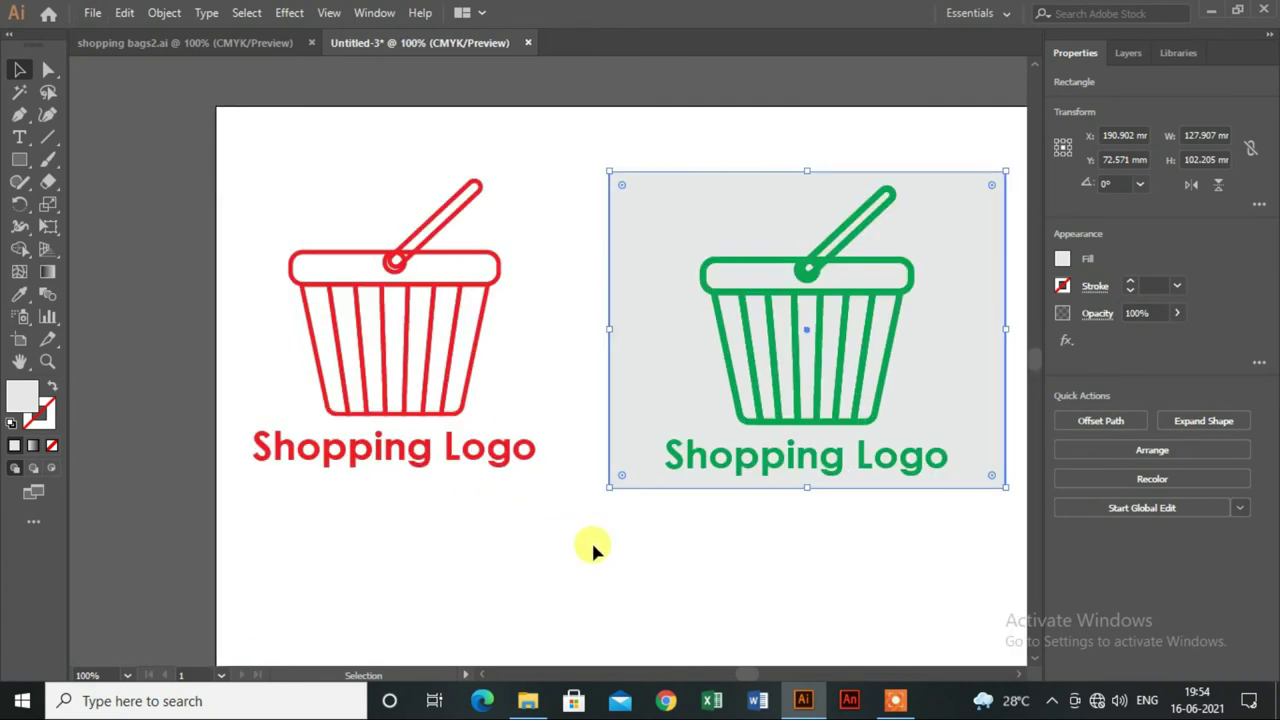
pyautogui.click(452, 551)
pyautogui.moveTo(251, 147)
pyautogui.mouseDown()
pyautogui.moveTo(822, 508)
pyautogui.moveTo(921, 518)
pyautogui.mouseUp()
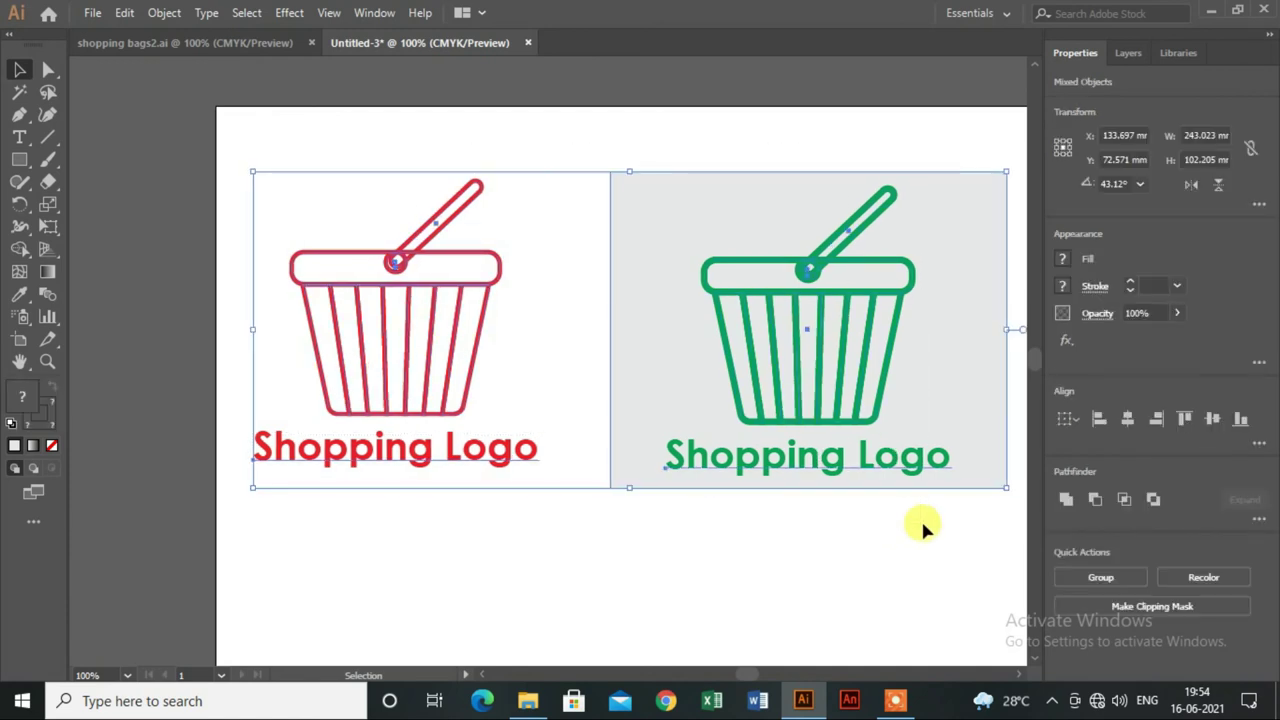
pyautogui.moveTo(894, 574)
pyautogui.mouseDown()
pyautogui.moveTo(732, 588)
pyautogui.moveTo(738, 597)
pyautogui.mouseUp()
pyautogui.click(762, 597)
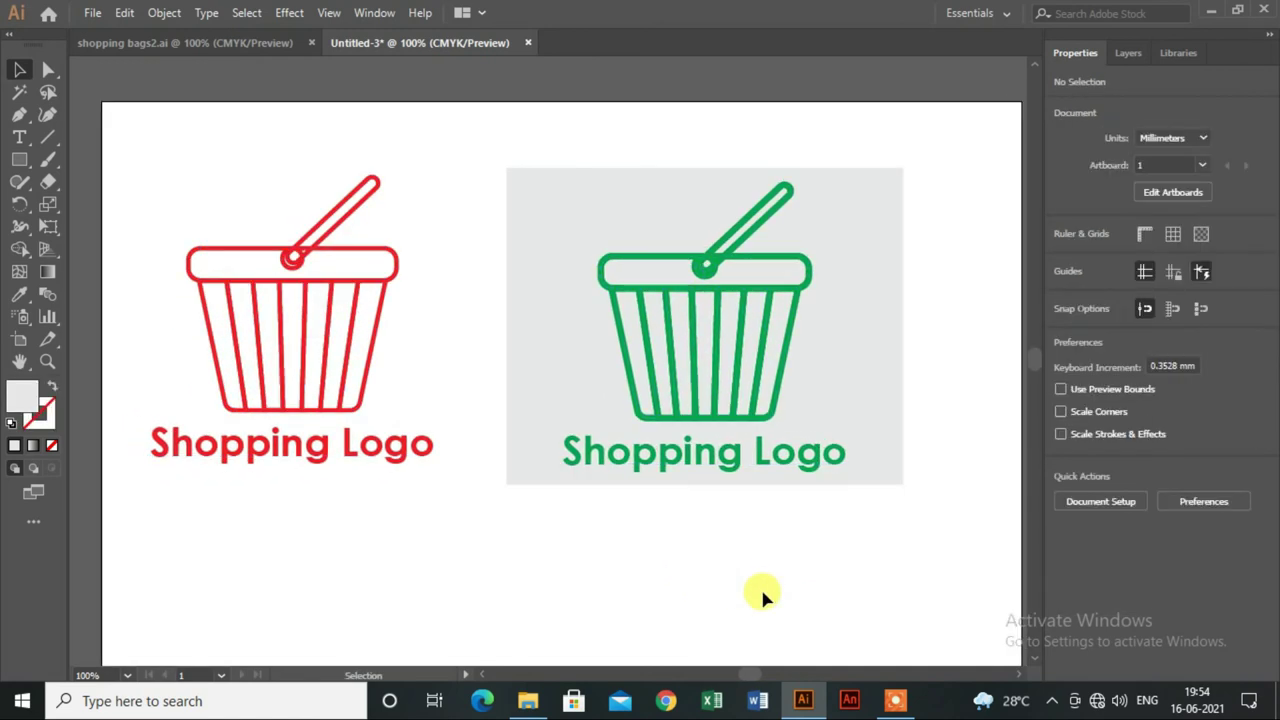
pyautogui.click(243, 390)
pyautogui.click(1066, 340)
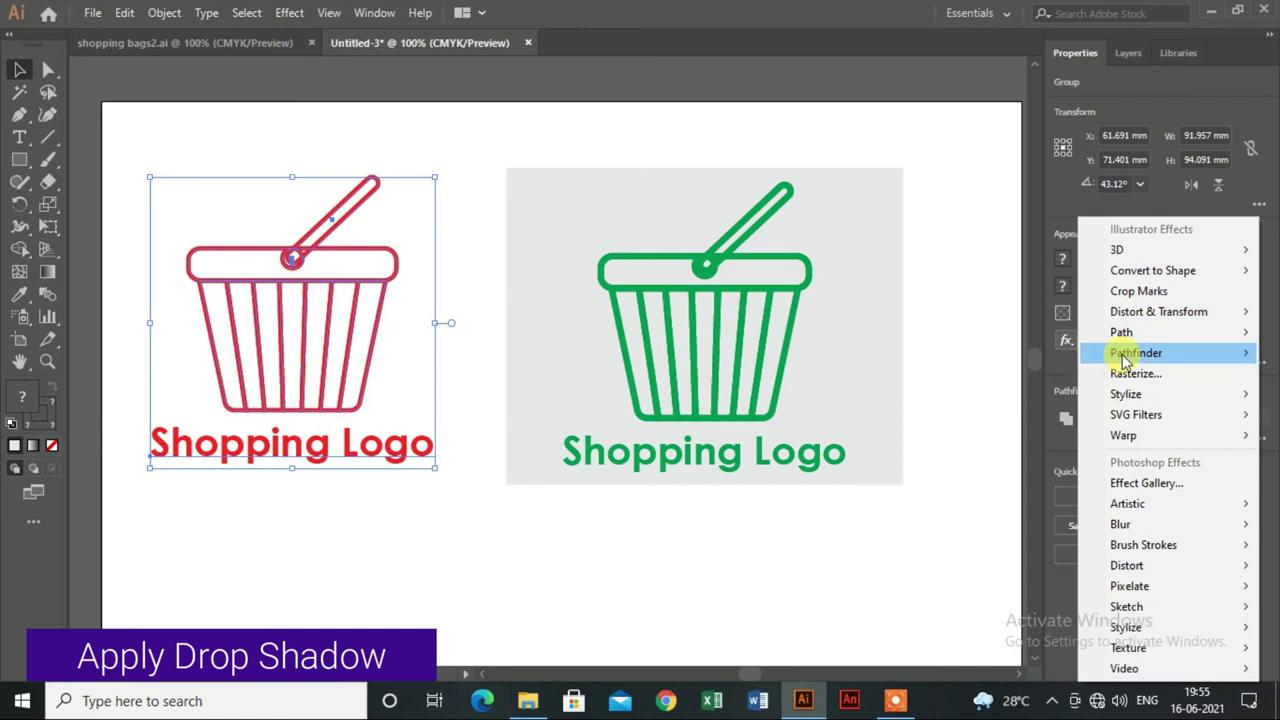
pyautogui.moveTo(1126, 394)
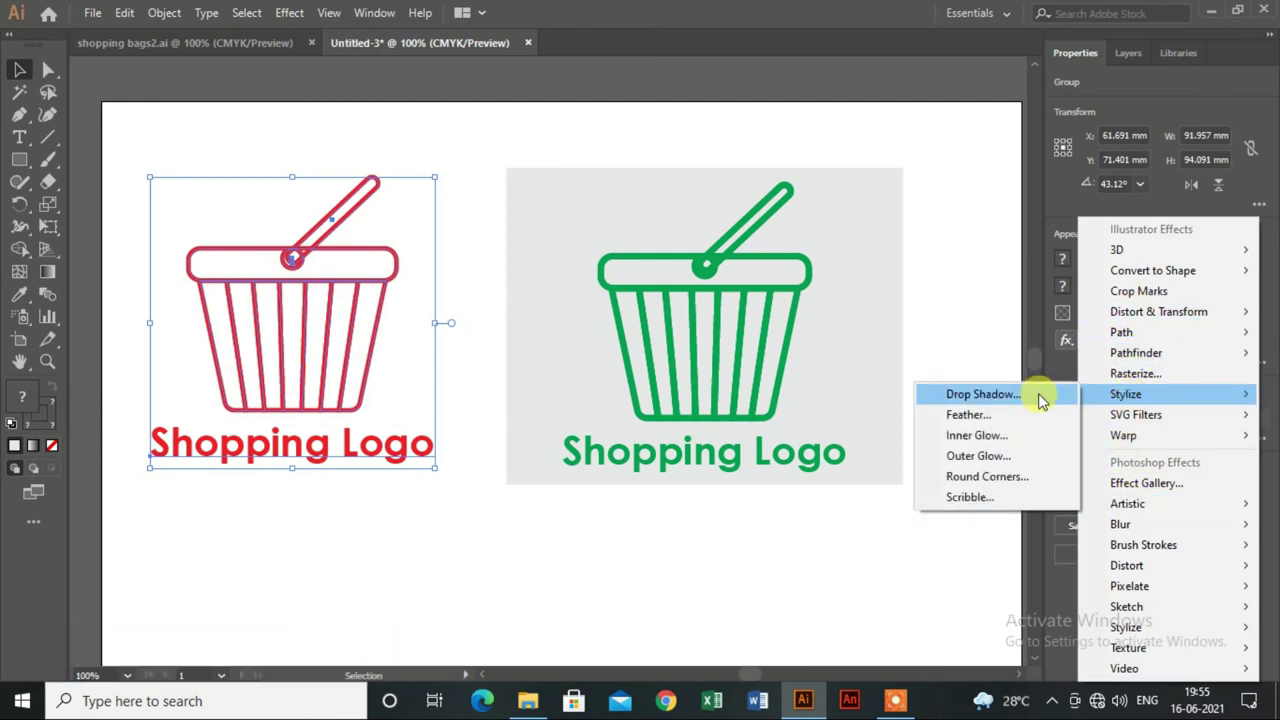
pyautogui.click(1040, 400)
pyautogui.click(843, 411)
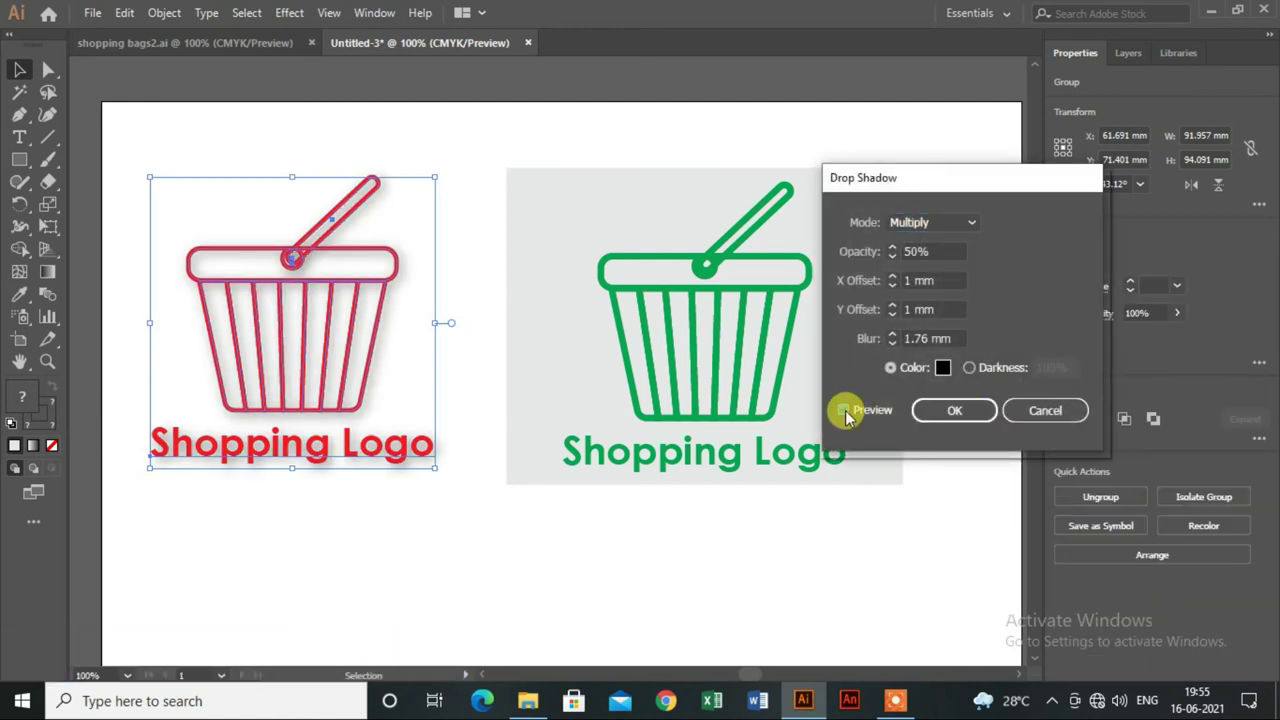
pyautogui.click(954, 410)
pyautogui.click(817, 584)
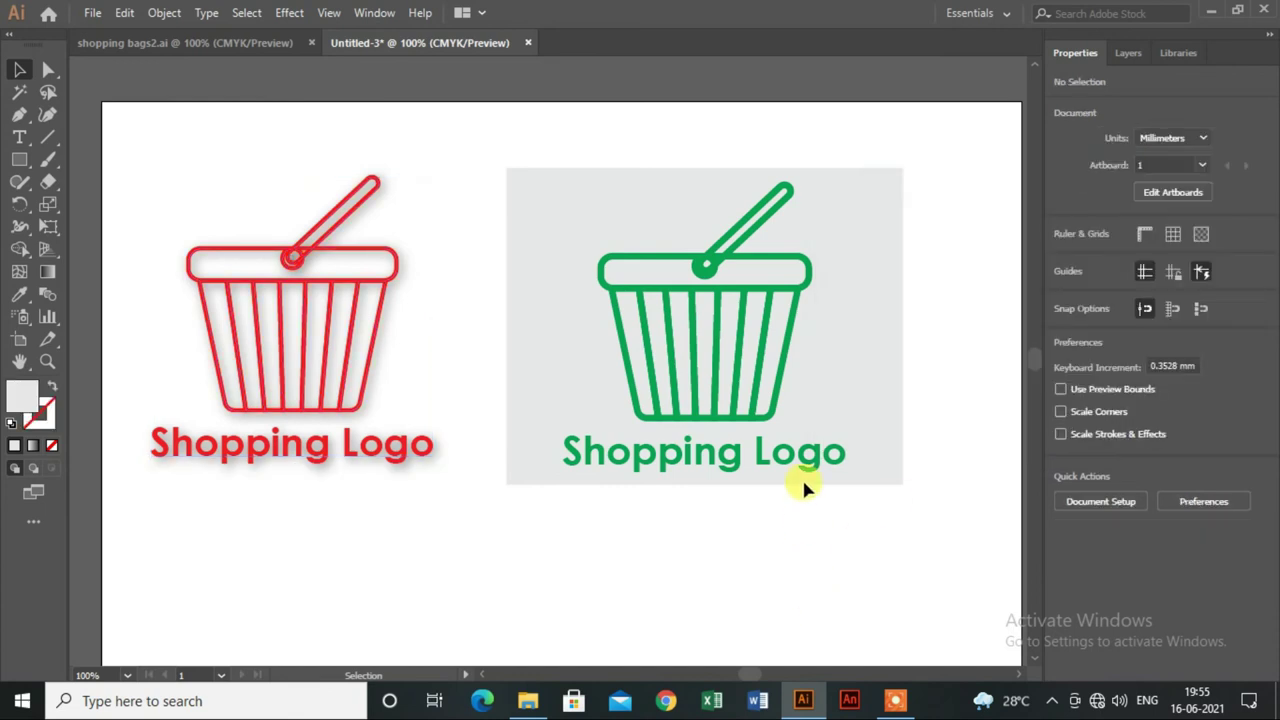
# Add the same drop shadow to the green basket and caption
pyautogui.click(776, 400)
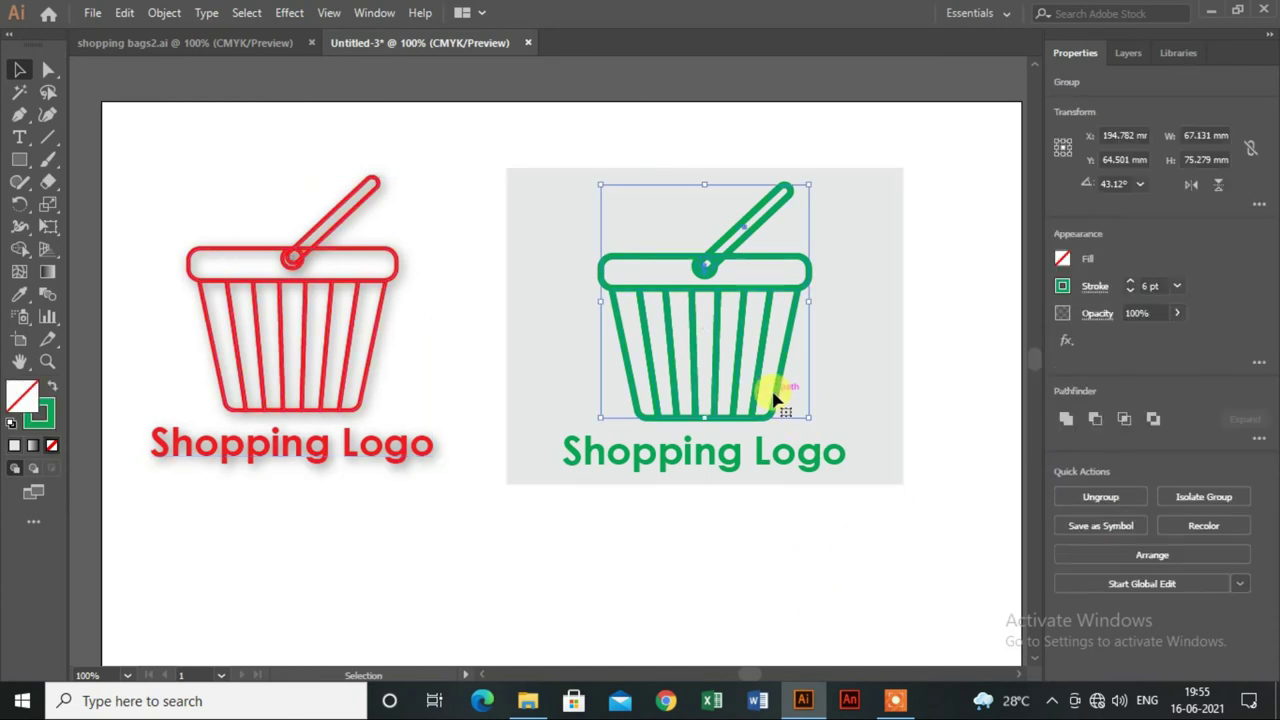
pyautogui.keyDown('shift'); pyautogui.click(771, 452); pyautogui.keyUp('shift')
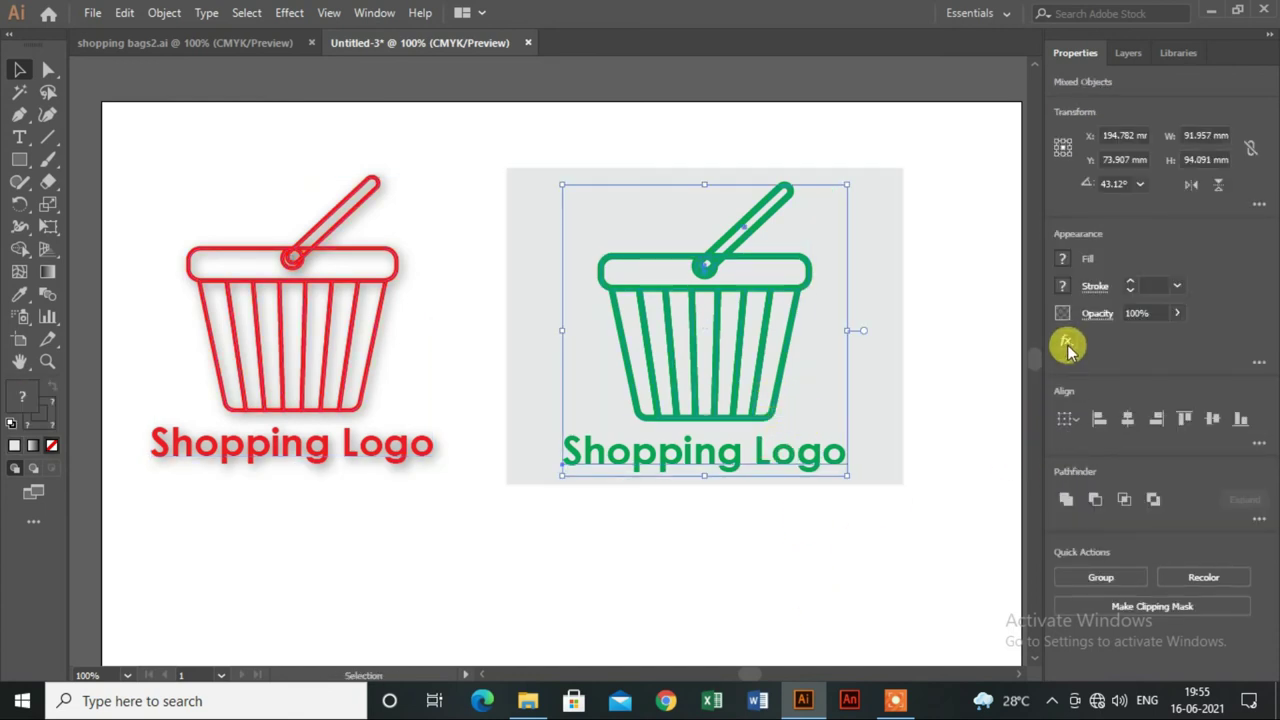
pyautogui.click(1066, 343)
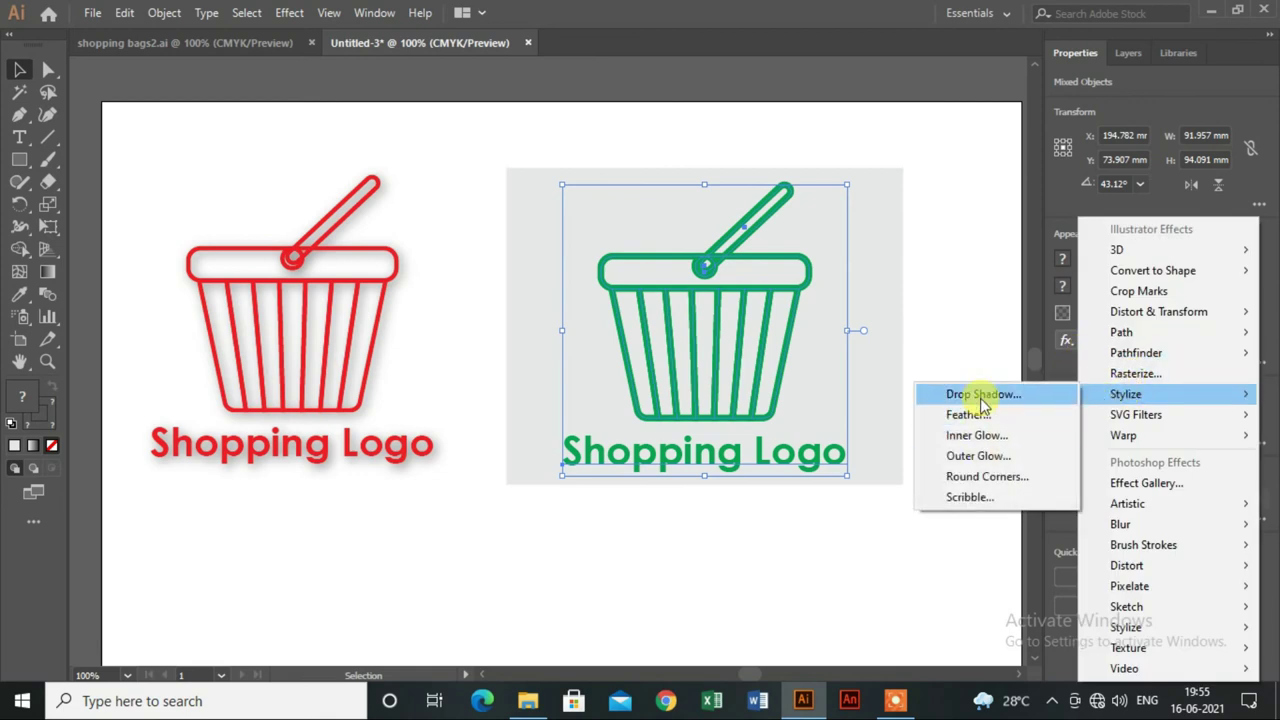
pyautogui.click(983, 395)
pyautogui.click(847, 409)
pyautogui.click(951, 409)
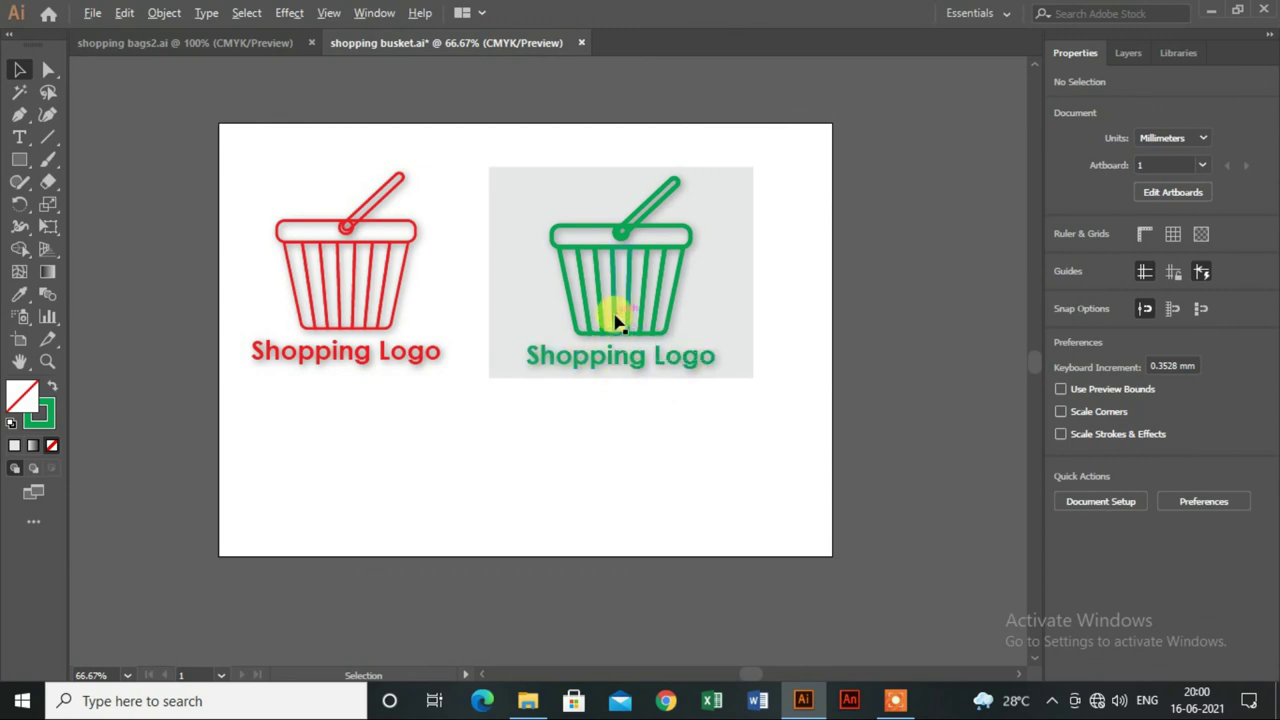
# Fill the basket on the gray panel with white
pyautogui.scroll(1, 615, 320)
pyautogui.scroll(1, 700, 323)
pyautogui.click(700, 323)
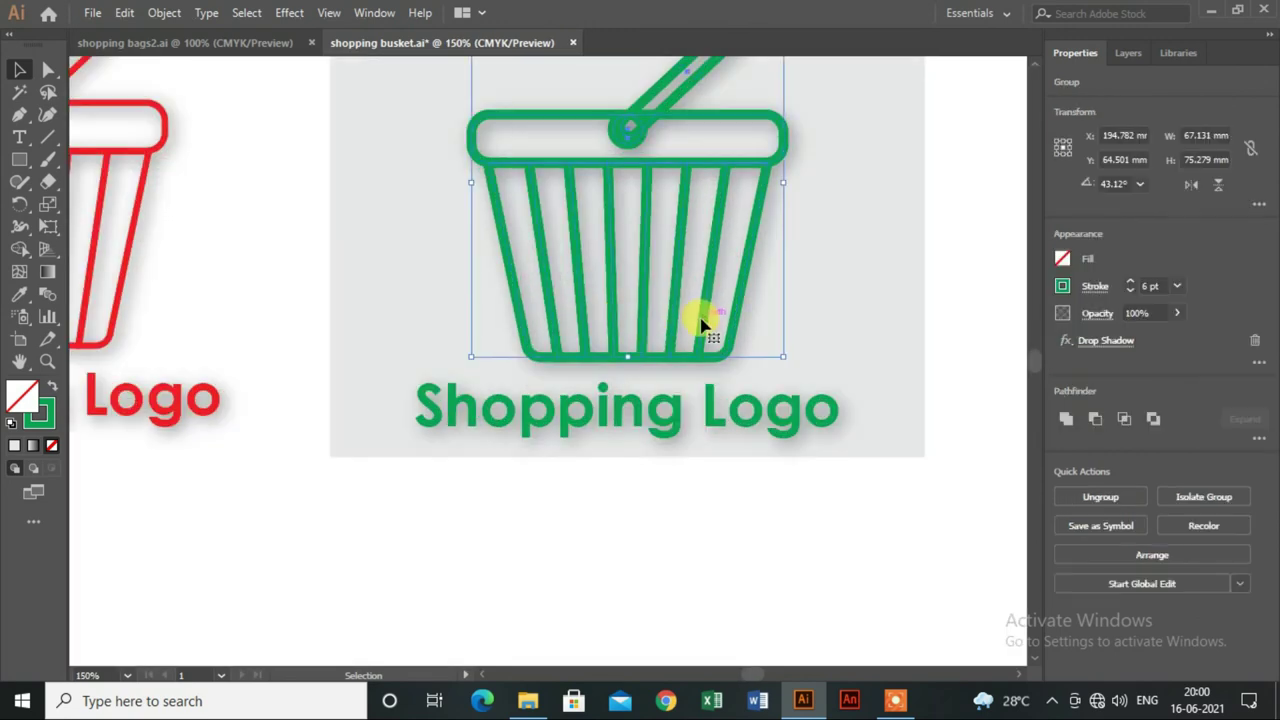
pyautogui.scroll(2, 700, 325)
pyautogui.scroll(1, 700, 323)
pyautogui.click(1066, 264)
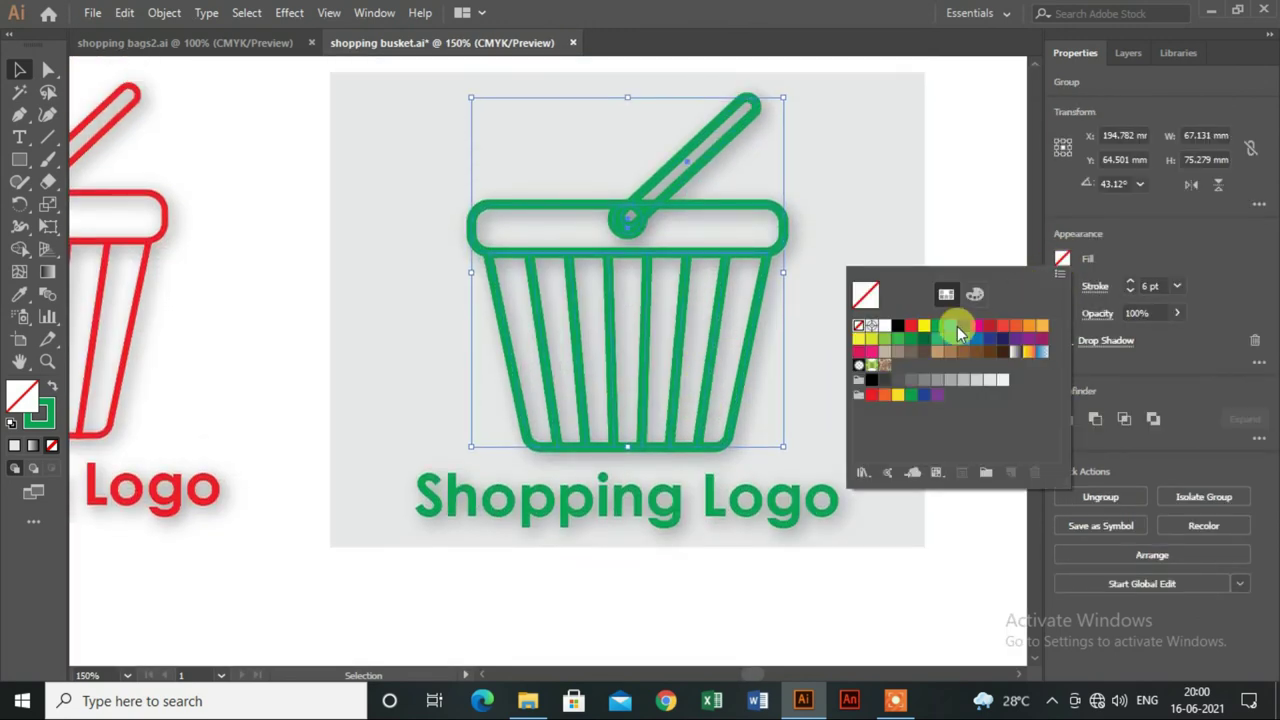
pyautogui.click(884, 333)
pyautogui.click(975, 217)
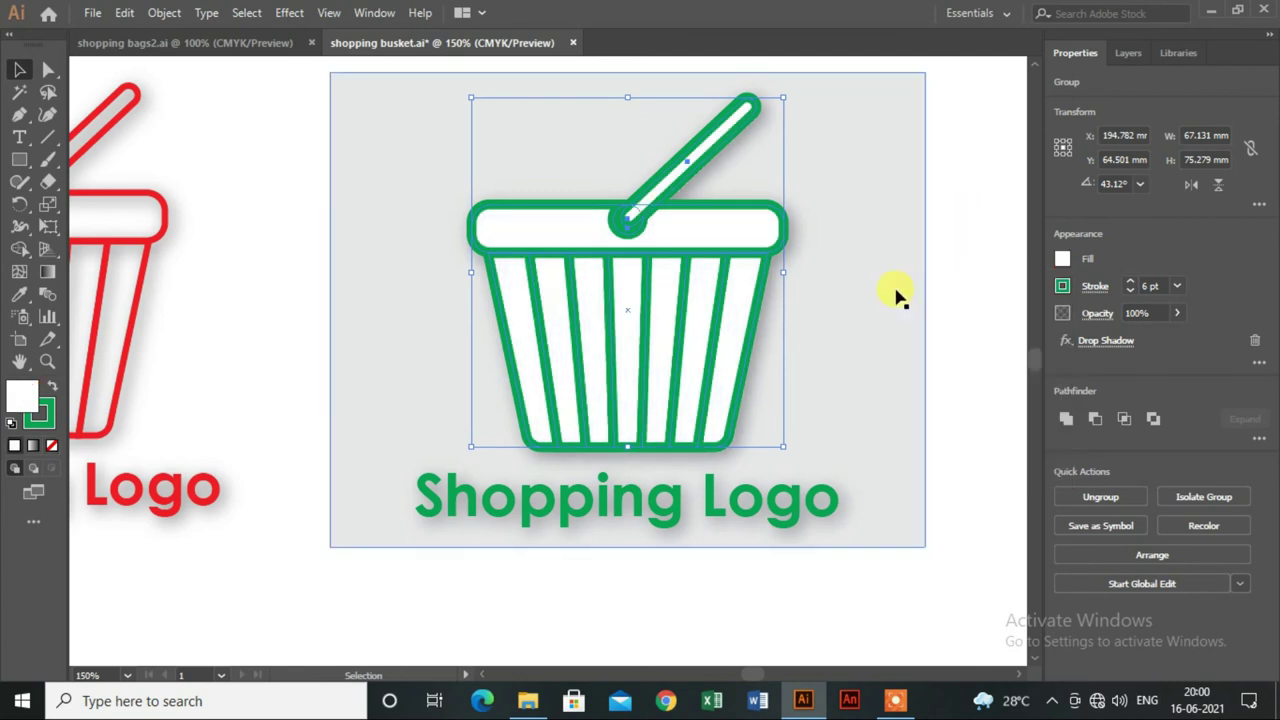
# Fill the left red-outlined basket with green
pyautogui.hotkey('ctrl', '-')
pyautogui.hotkey('ctrl', '-')
pyautogui.click(817, 436)
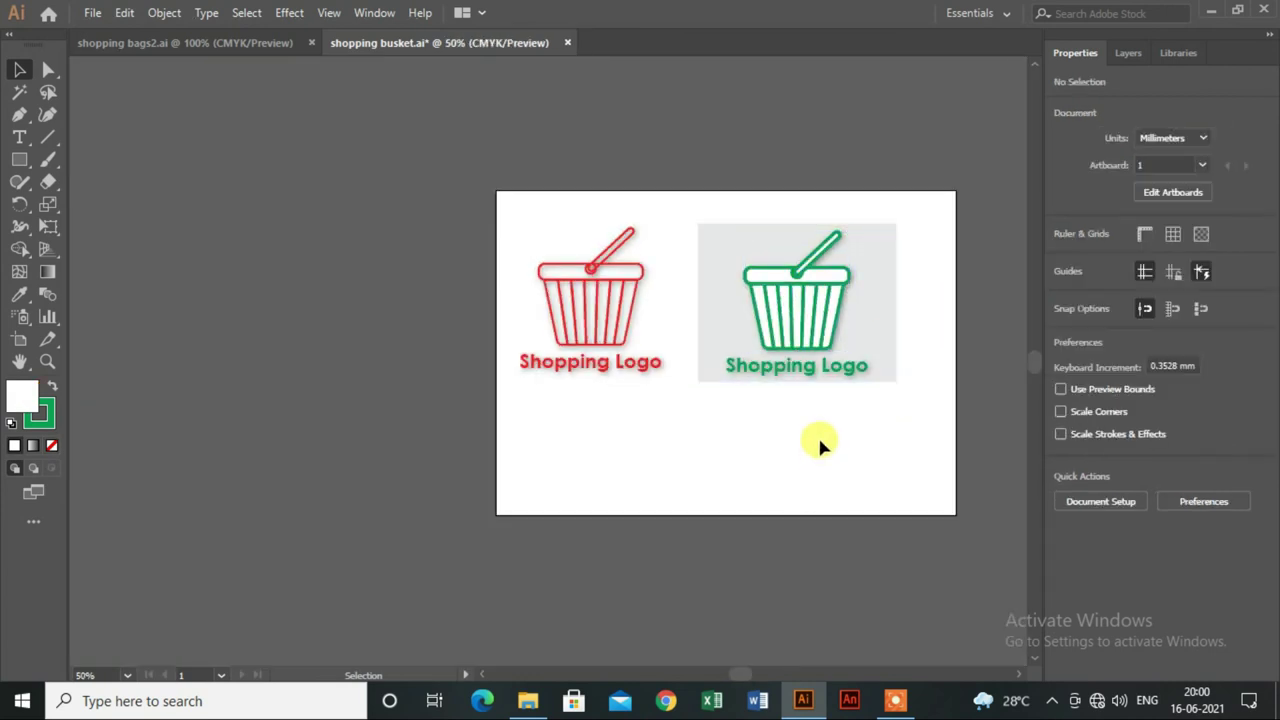
pyautogui.click(555, 326)
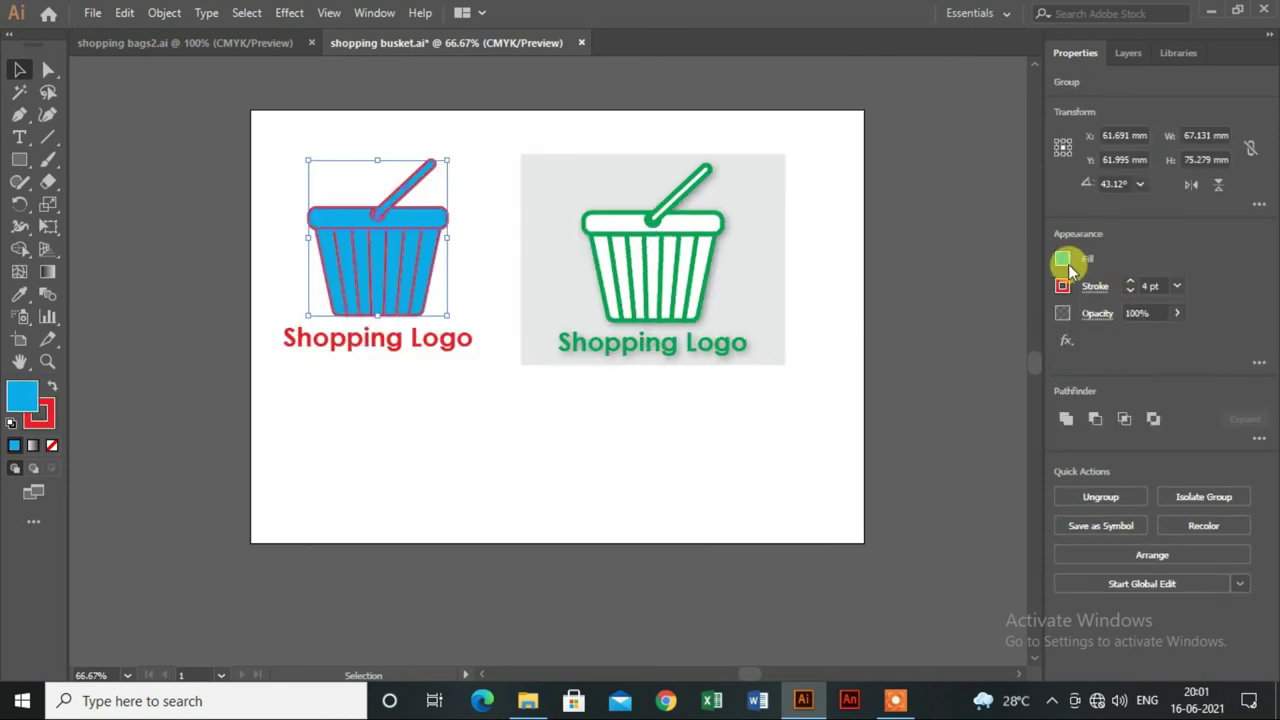
pyautogui.click(1063, 260)
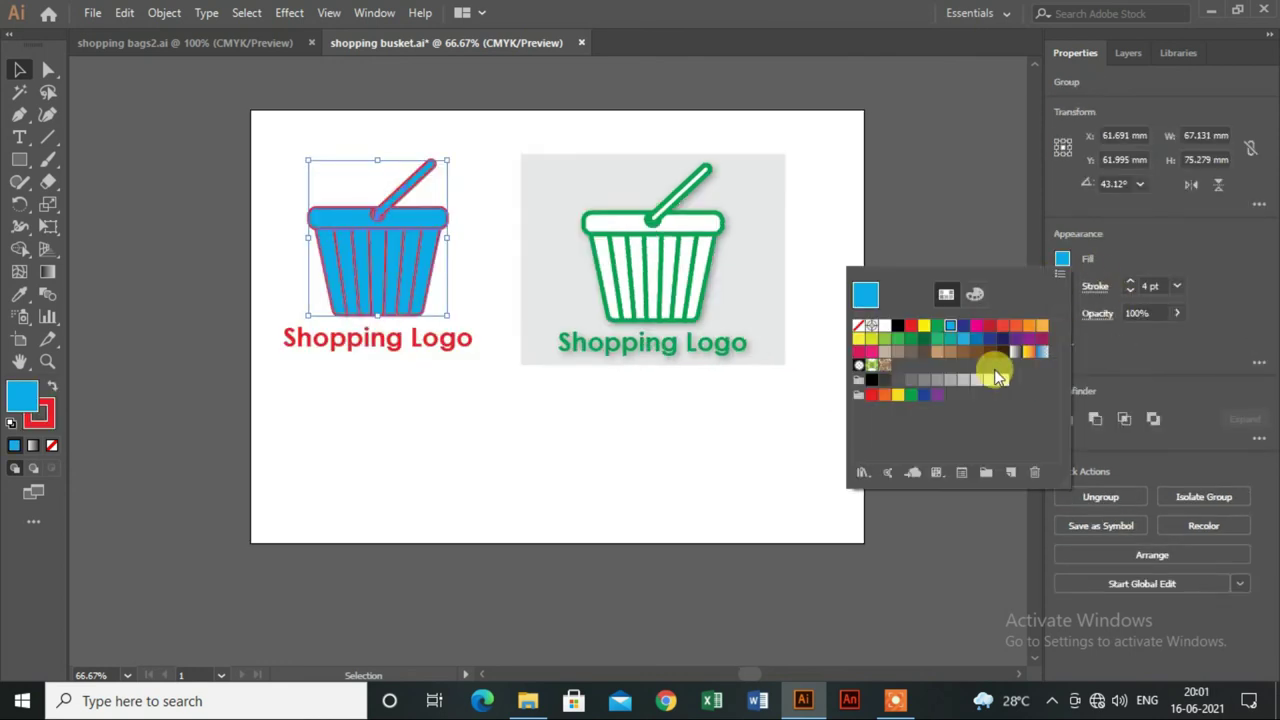
pyautogui.click(933, 328)
pyautogui.click(700, 424)
# Make the left 'Shopping Logo' caption green
pyautogui.scroll(1, 700, 424)
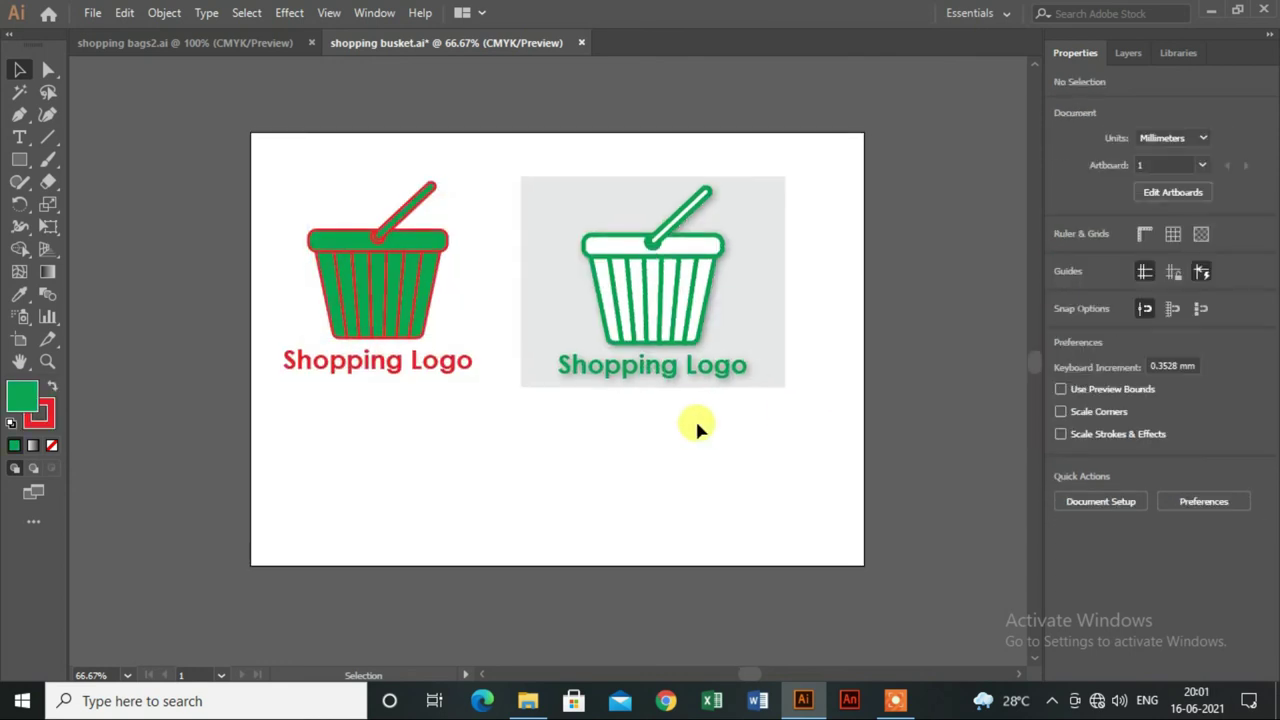
pyautogui.click(443, 358)
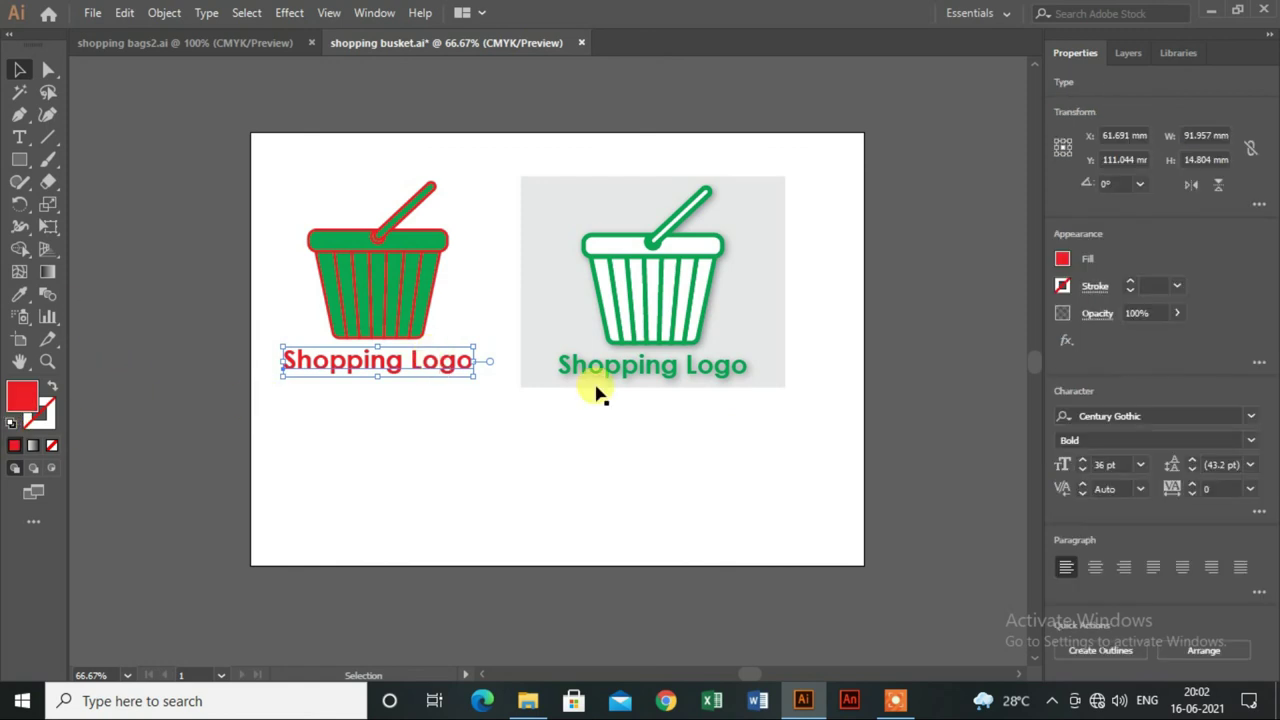
pyautogui.click(1063, 259)
pyautogui.click(929, 330)
pyautogui.click(635, 423)
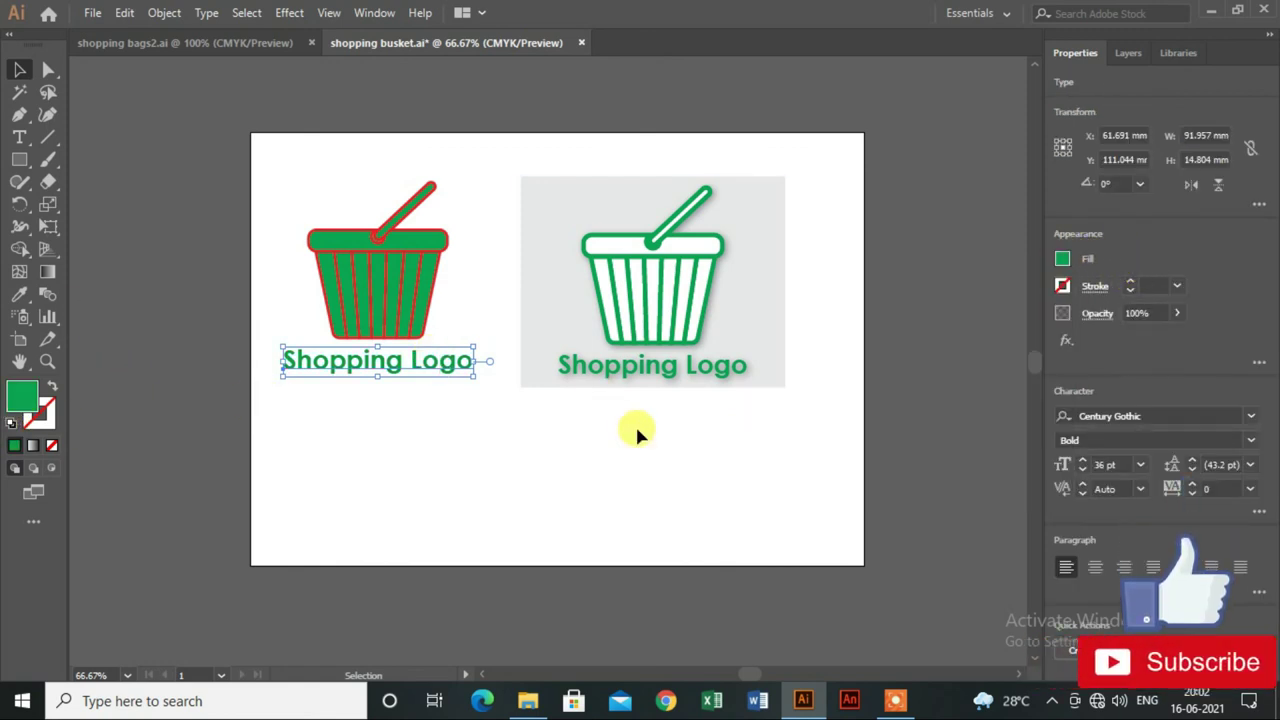
# Nudge both logos together slightly to the right
pyautogui.moveTo(291, 176); pyautogui.dragTo(709, 395)
pyautogui.press('Right')
pyautogui.press('Right')
pyautogui.press('Right')
pyautogui.press('Right')
pyautogui.press('Right')
pyautogui.press('Right')
pyautogui.press('Right')
pyautogui.press('Right')
pyautogui.press('Right')
pyautogui.press('Right')
pyautogui.press('Right')
pyautogui.press('Right')
pyautogui.press('Right')
pyautogui.press('Right')
pyautogui.press('Right')
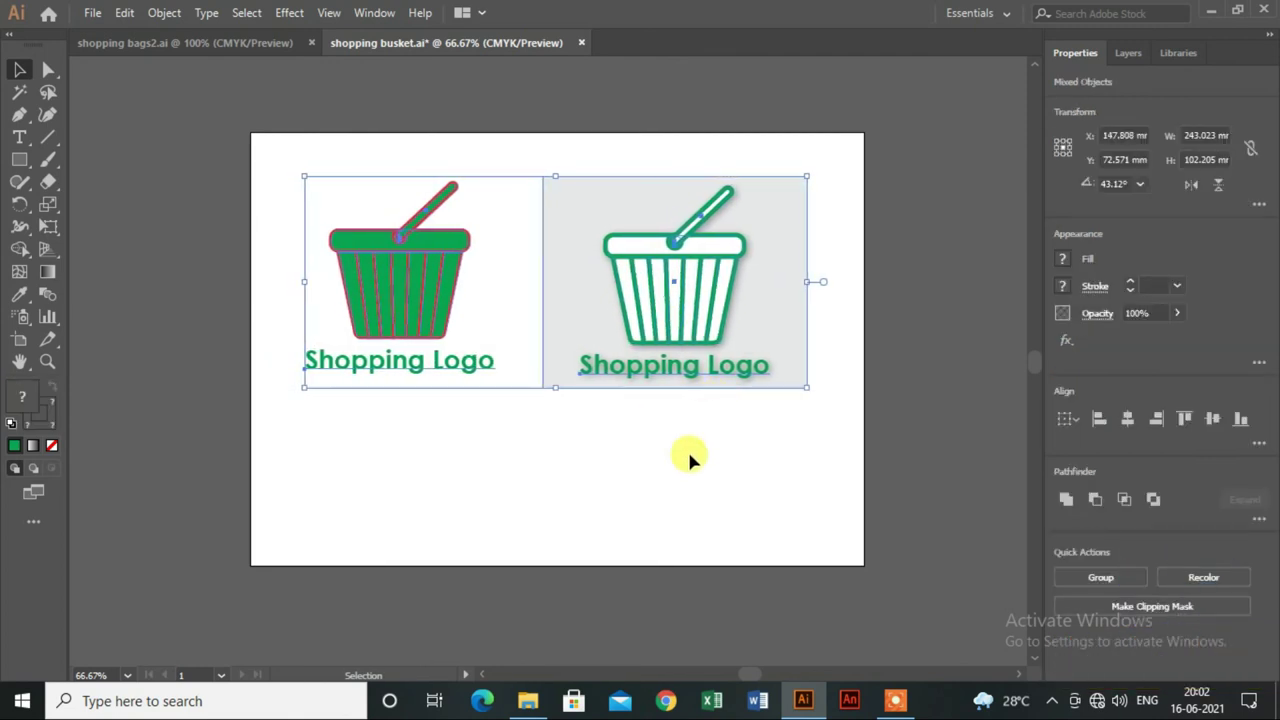
pyautogui.click(689, 457)
pyautogui.hotkey('ctrl', '1')
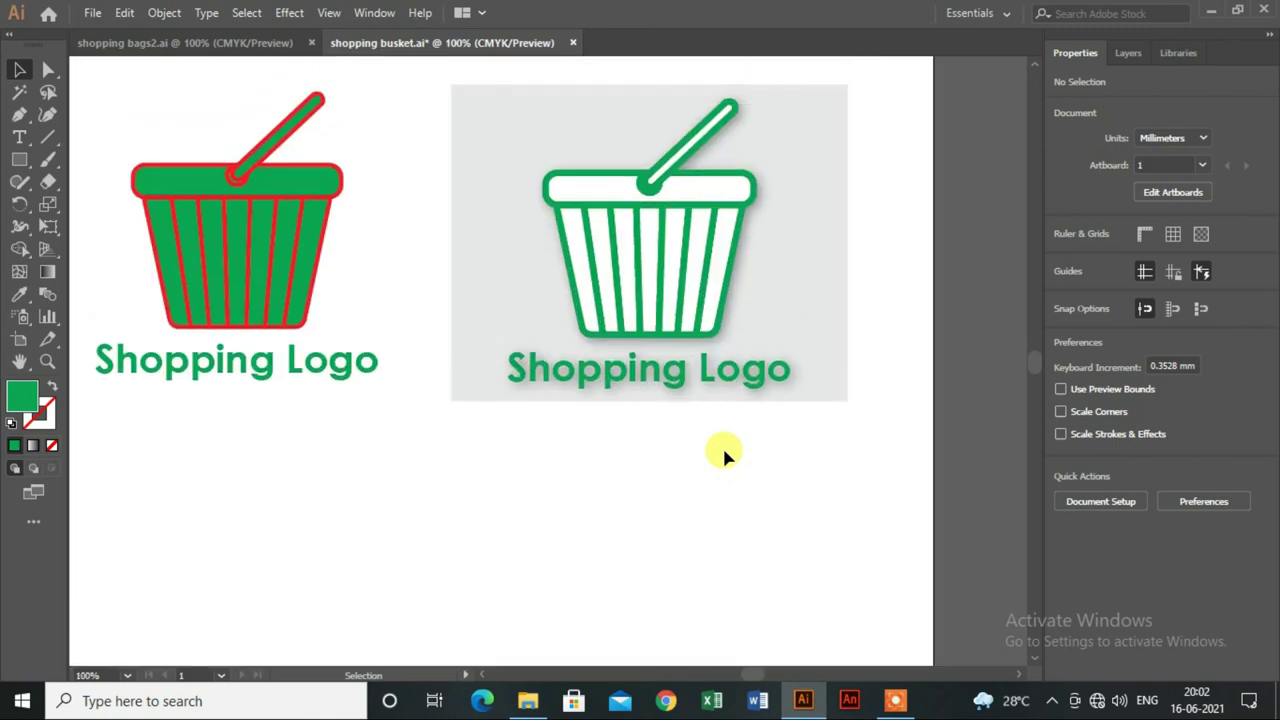